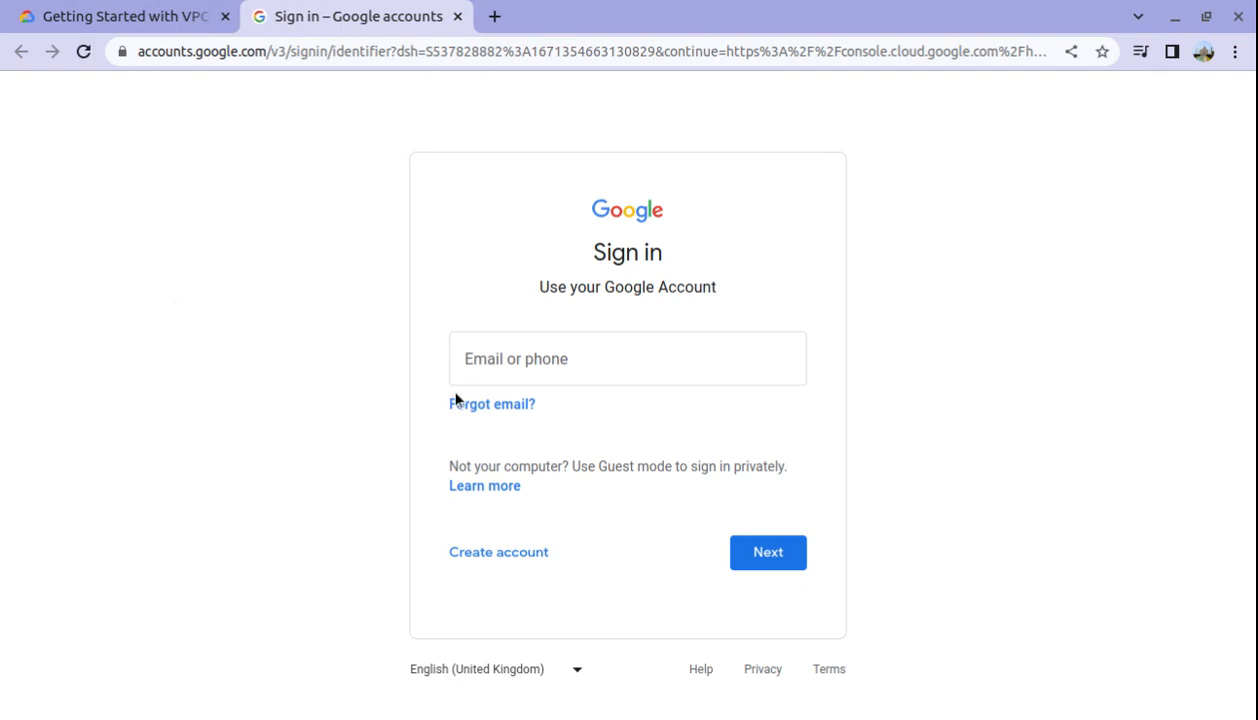
Sign in to the Google account with the lab username and password, and accept the new account notice.
key(ctrl+v)
key(Return)
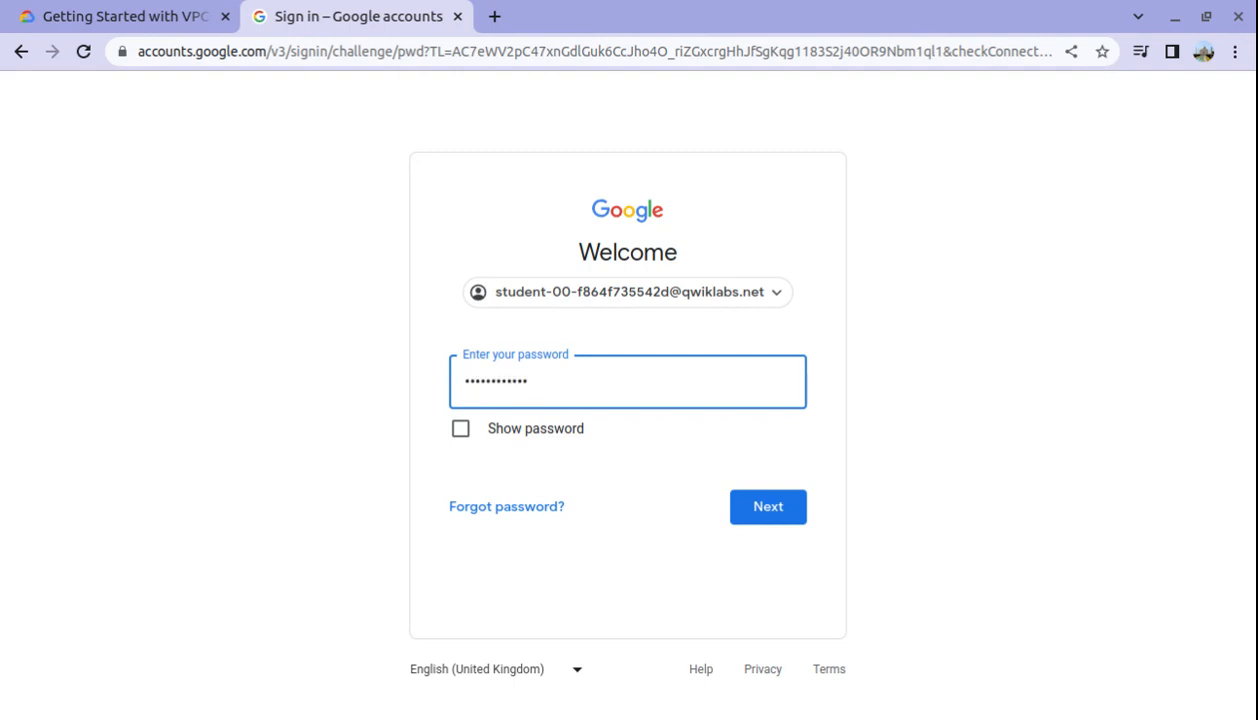
key(Return)
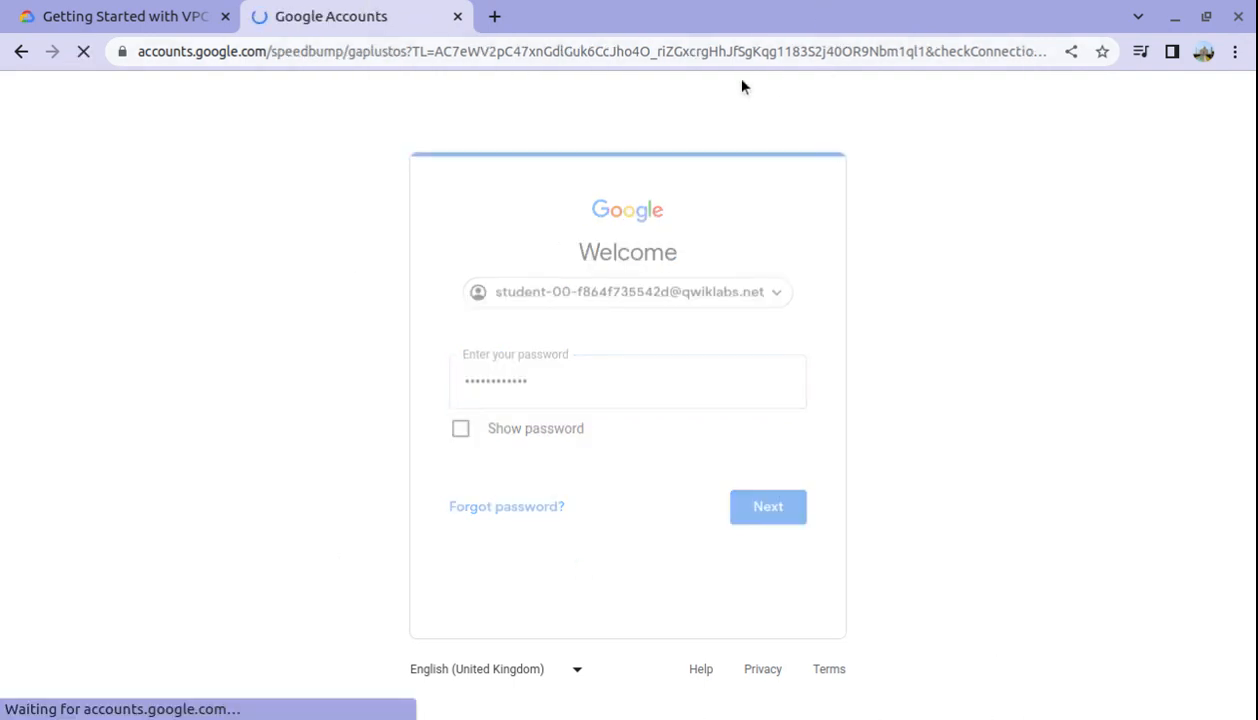
click(620, 595)
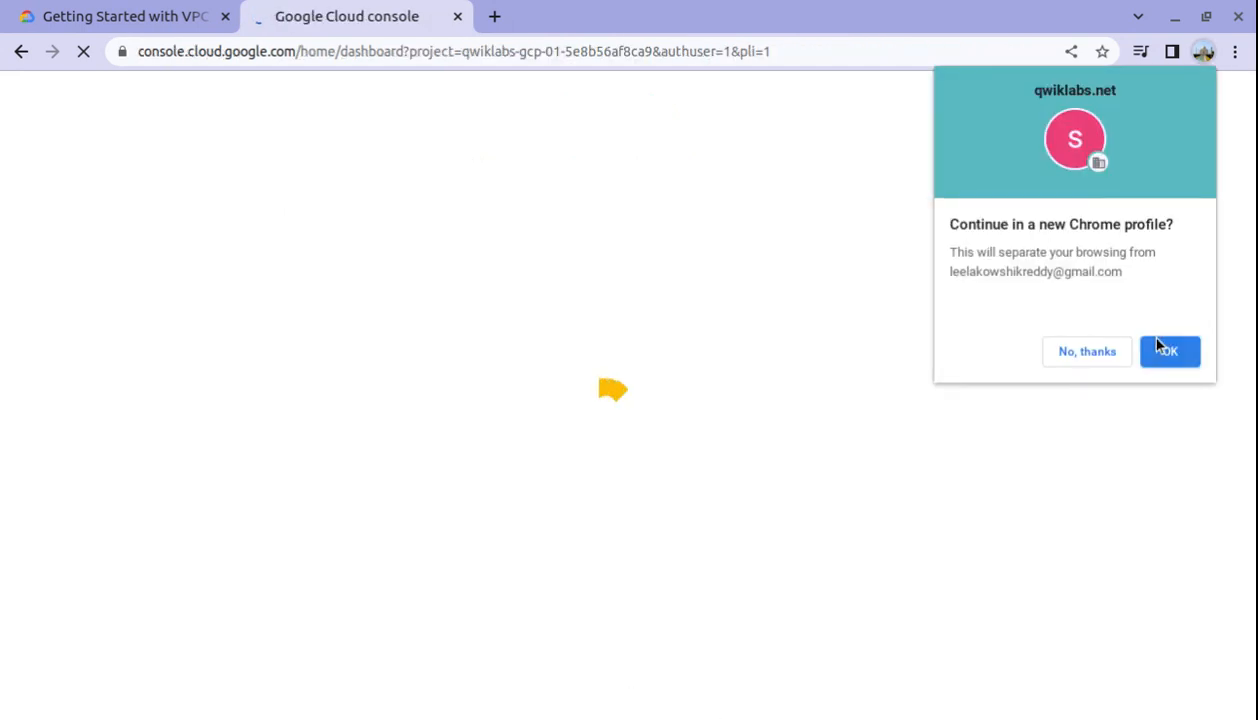
Decline the new Chrome profile and agree to the Google Cloud Platform Terms of Service with India as the country.
click(1110, 355)
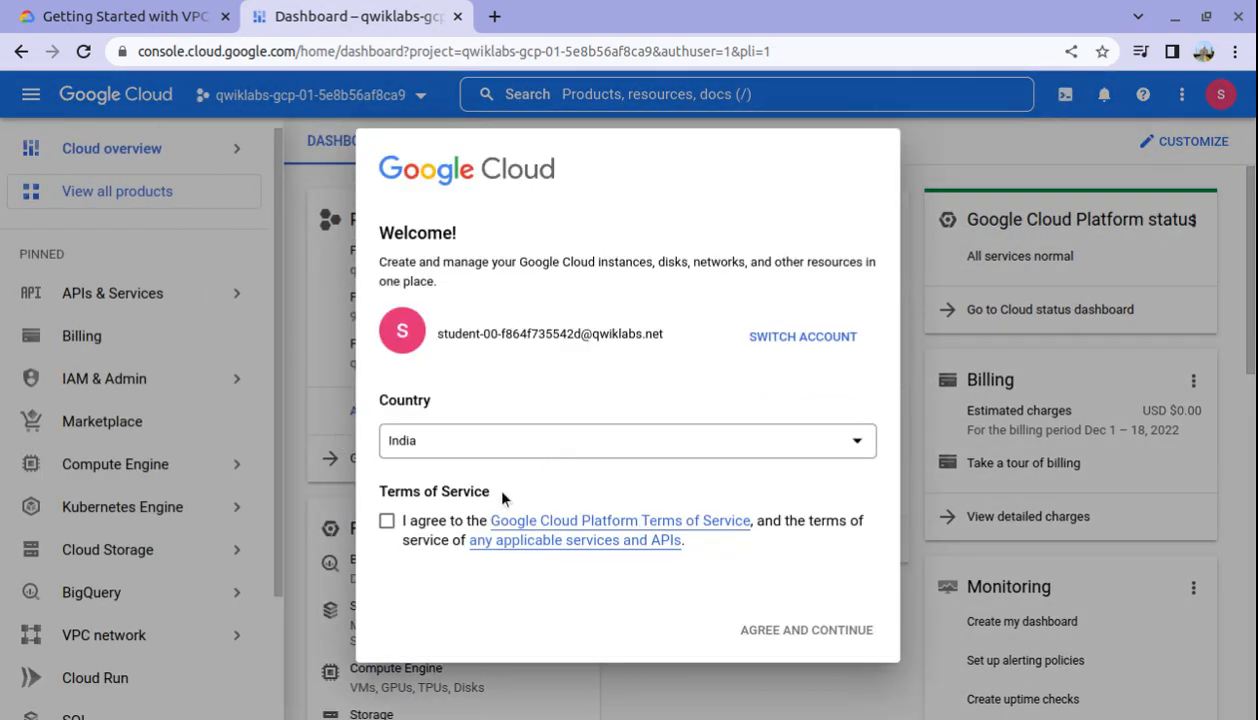
click(386, 521)
click(800, 634)
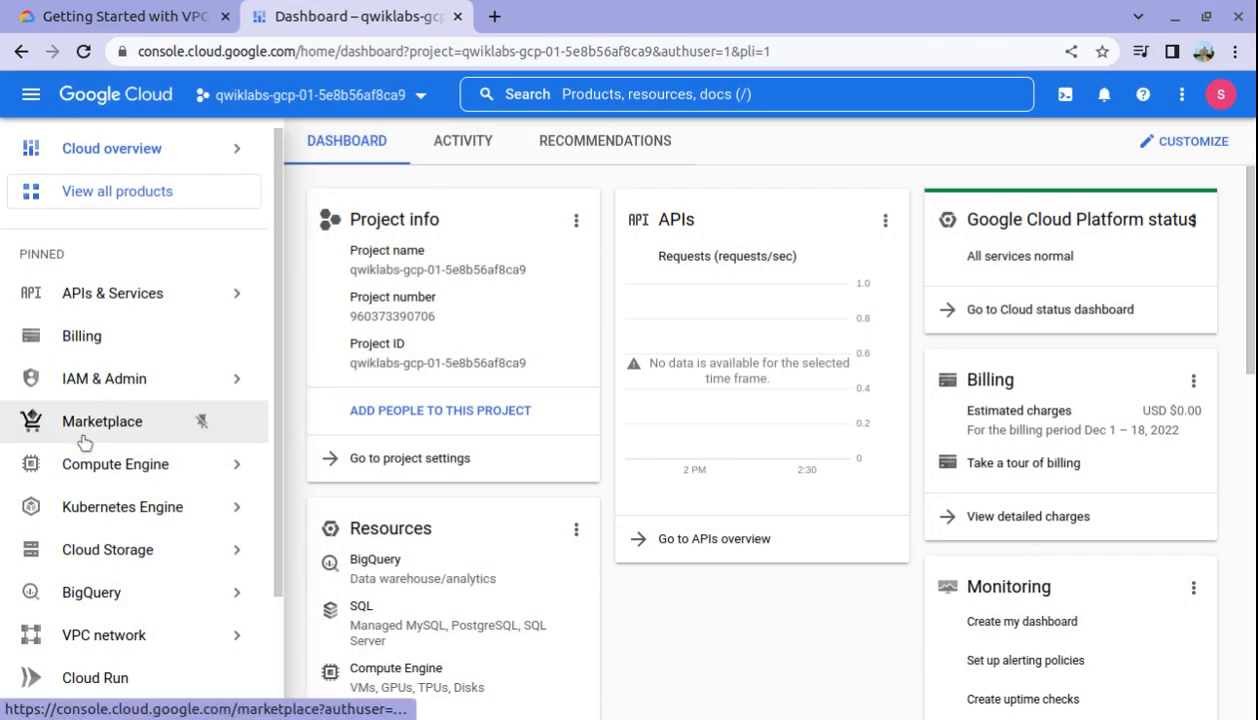
Consult the lab's Task 1 instructions, and search the Google Cloud console for the VPC network page and open it.
click(70, 16)
scroll(803, 314, down, 4)
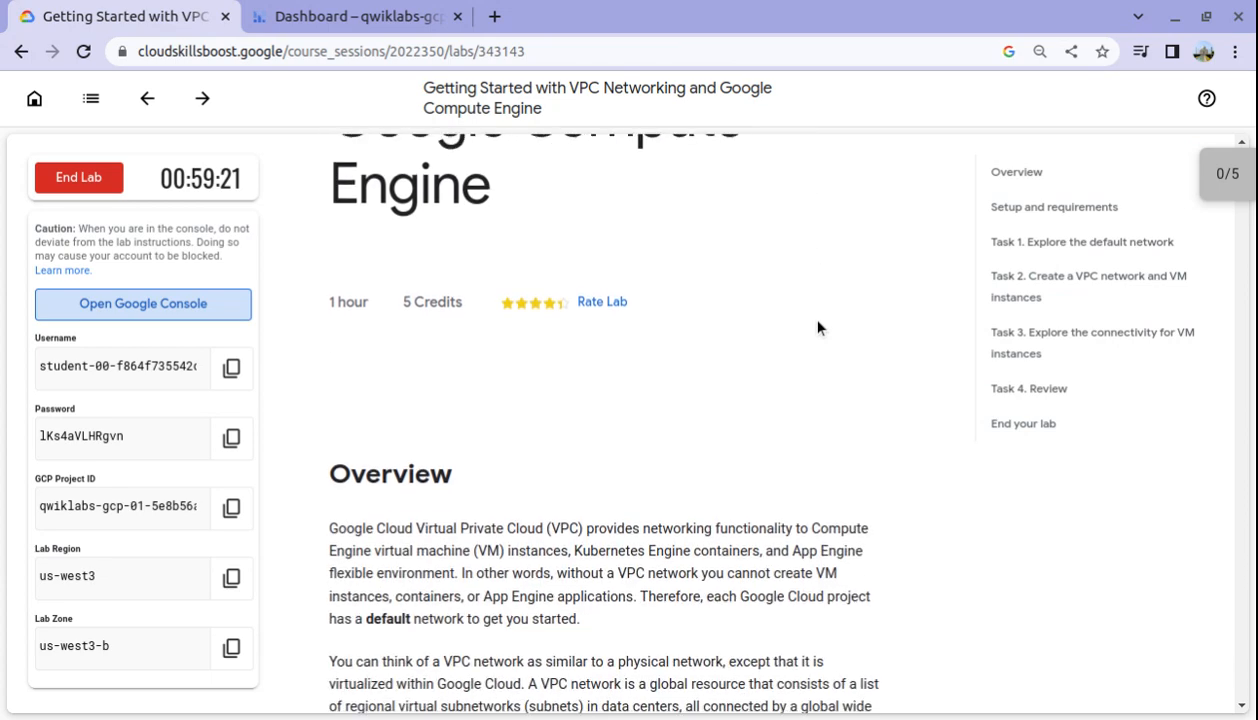
scroll(817, 328, down, 7)
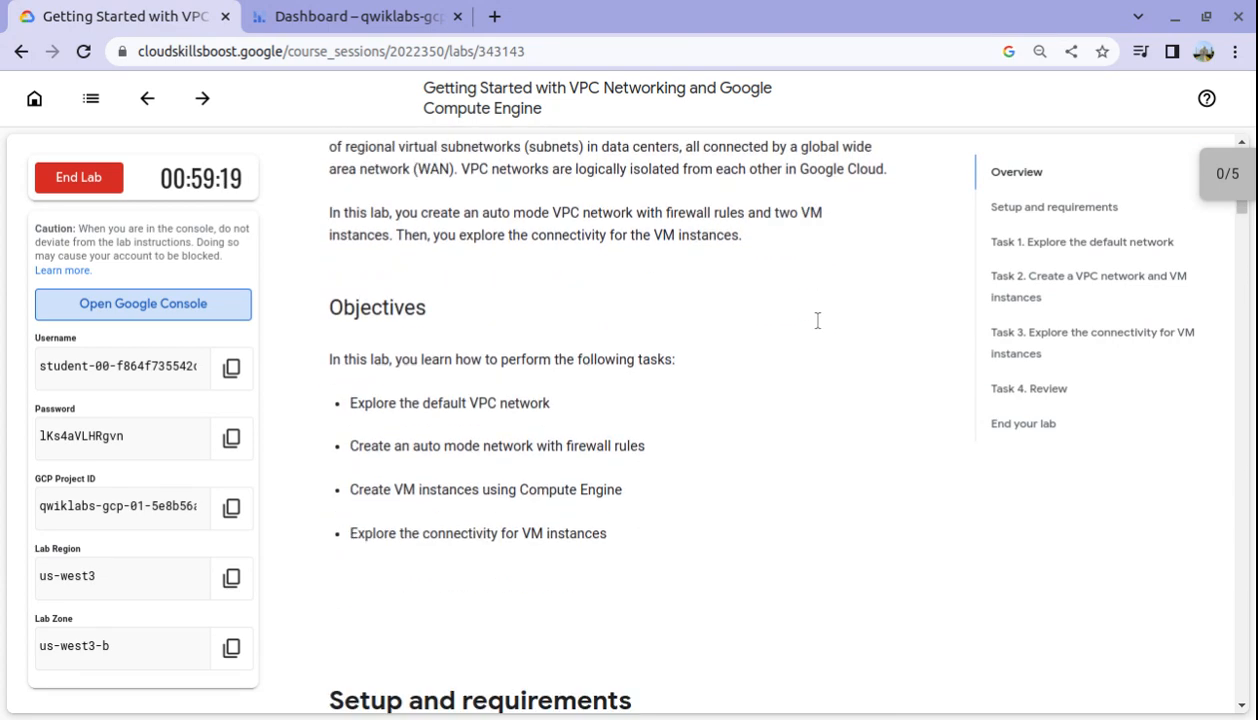
click(1058, 210)
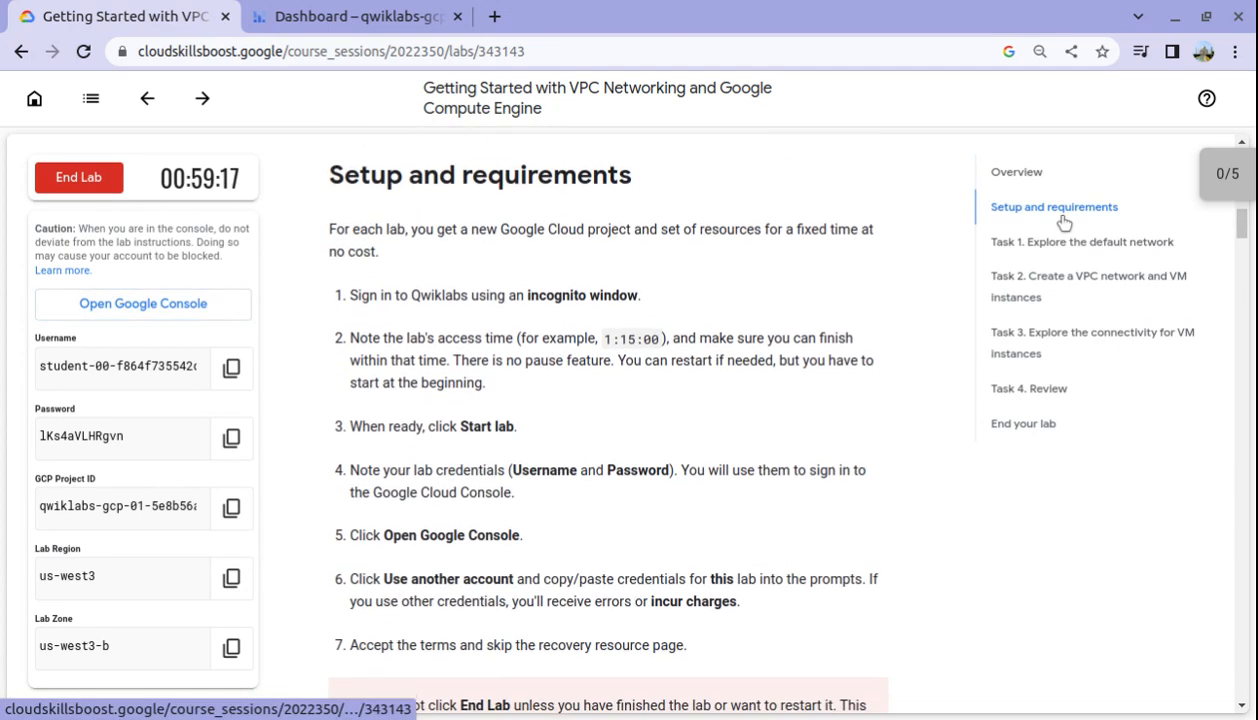
click(1093, 243)
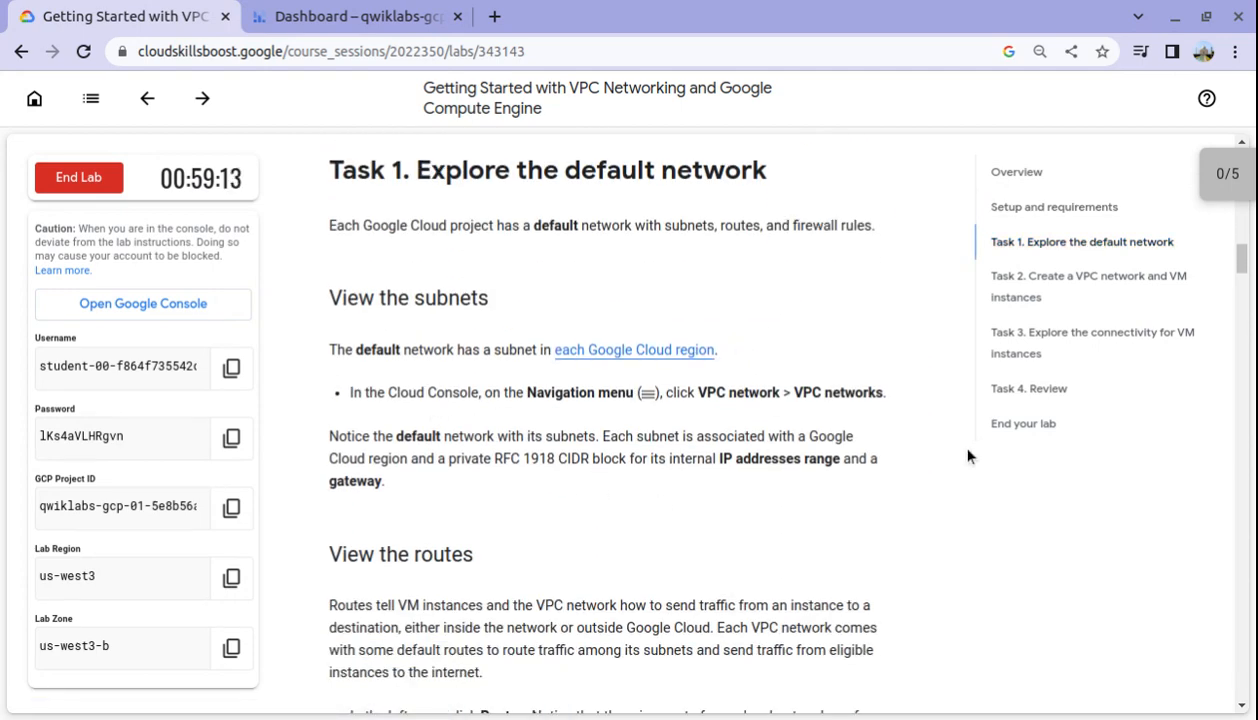
click(342, 17)
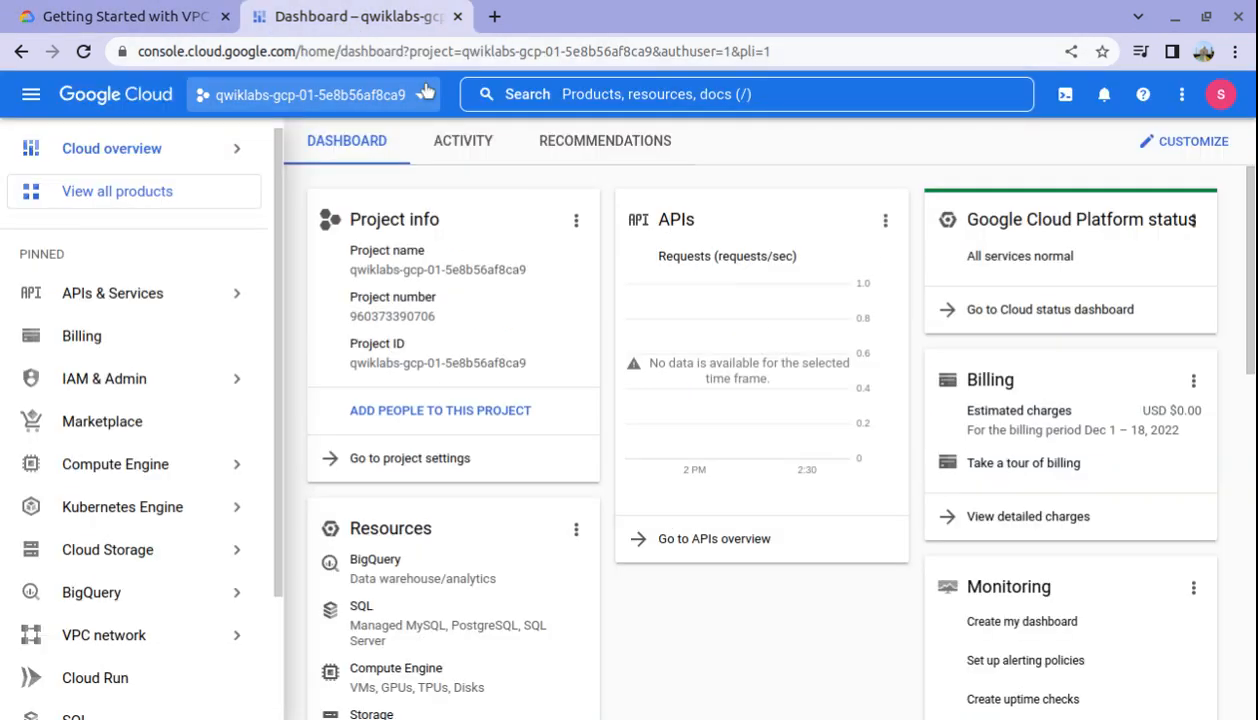
click(673, 91)
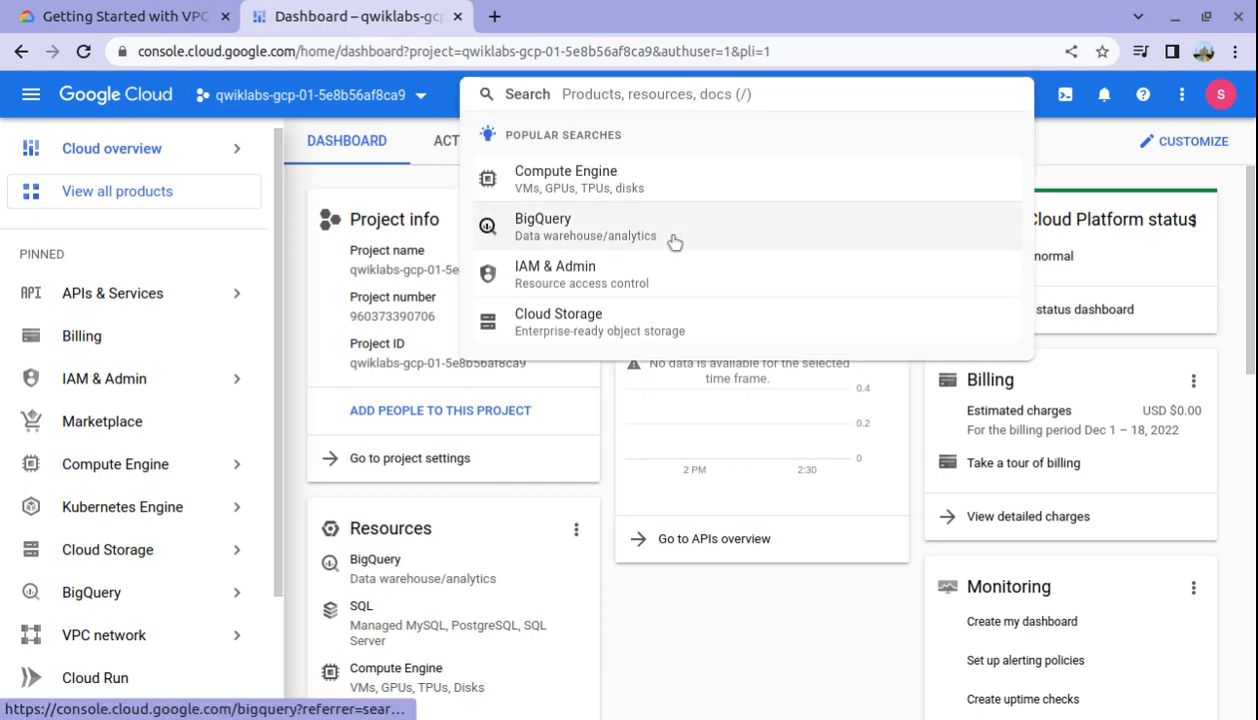
text(vpc netw)
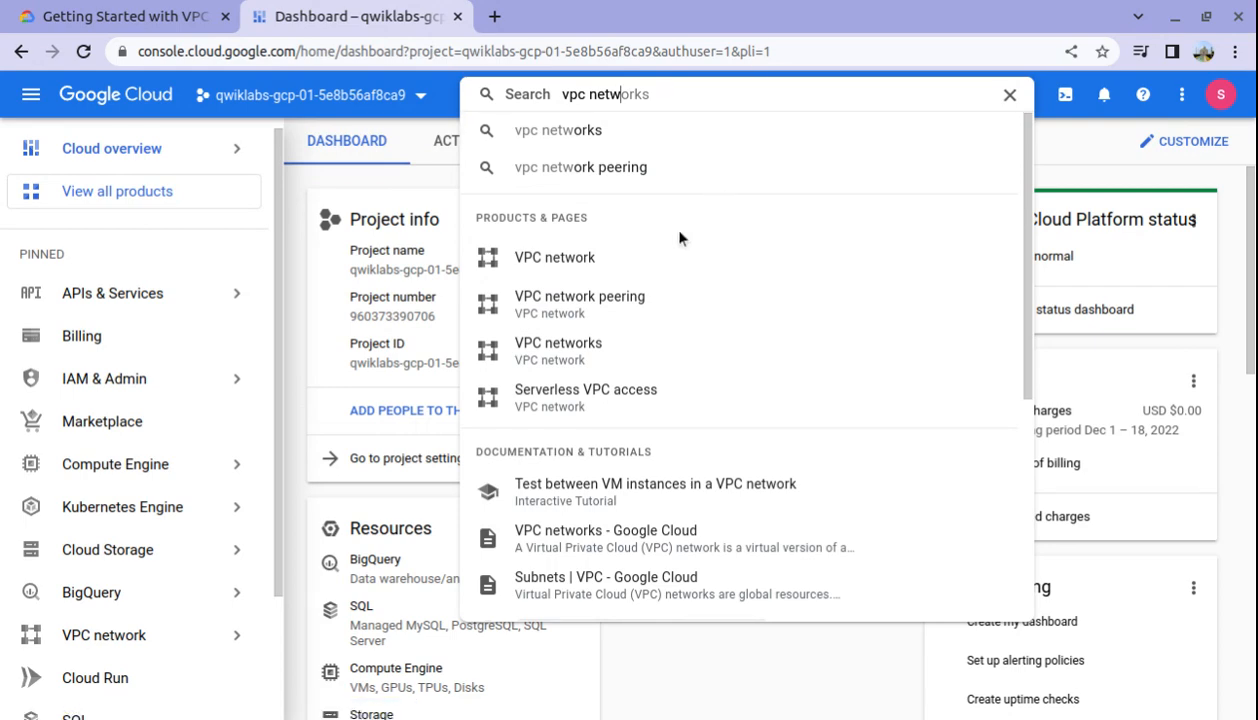
click(604, 272)
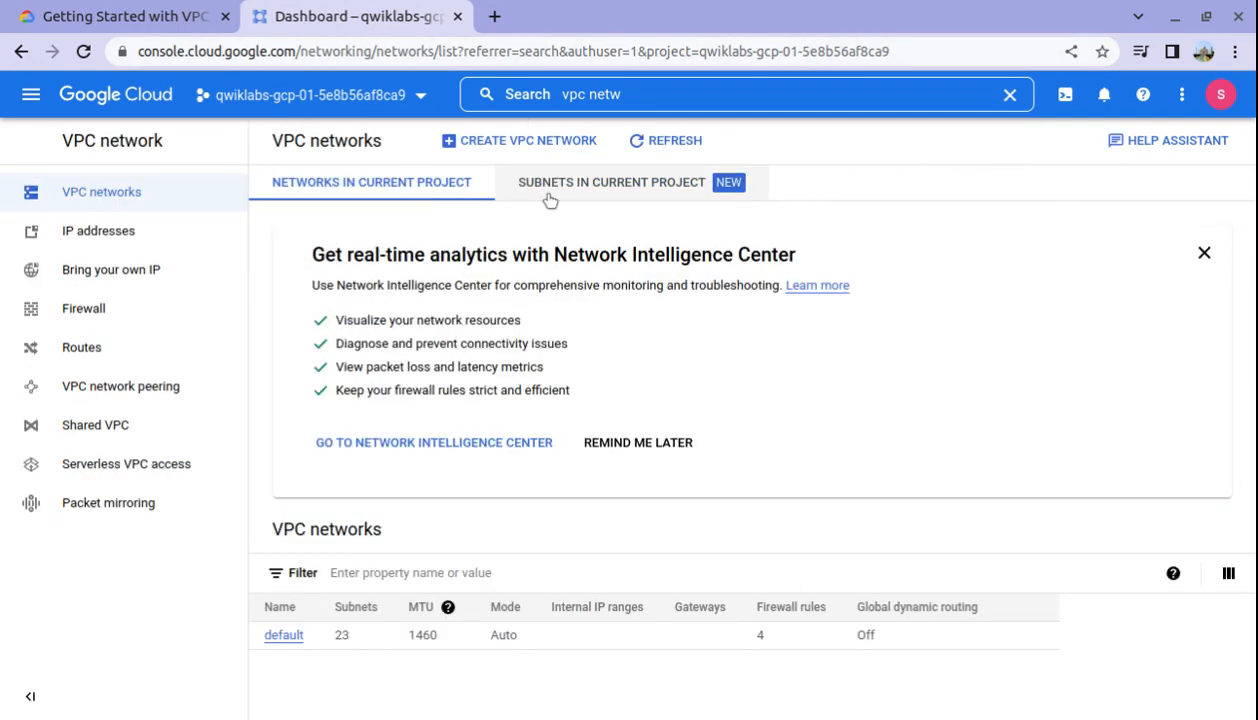
Delete the default VPC network from its details page.
click(284, 667)
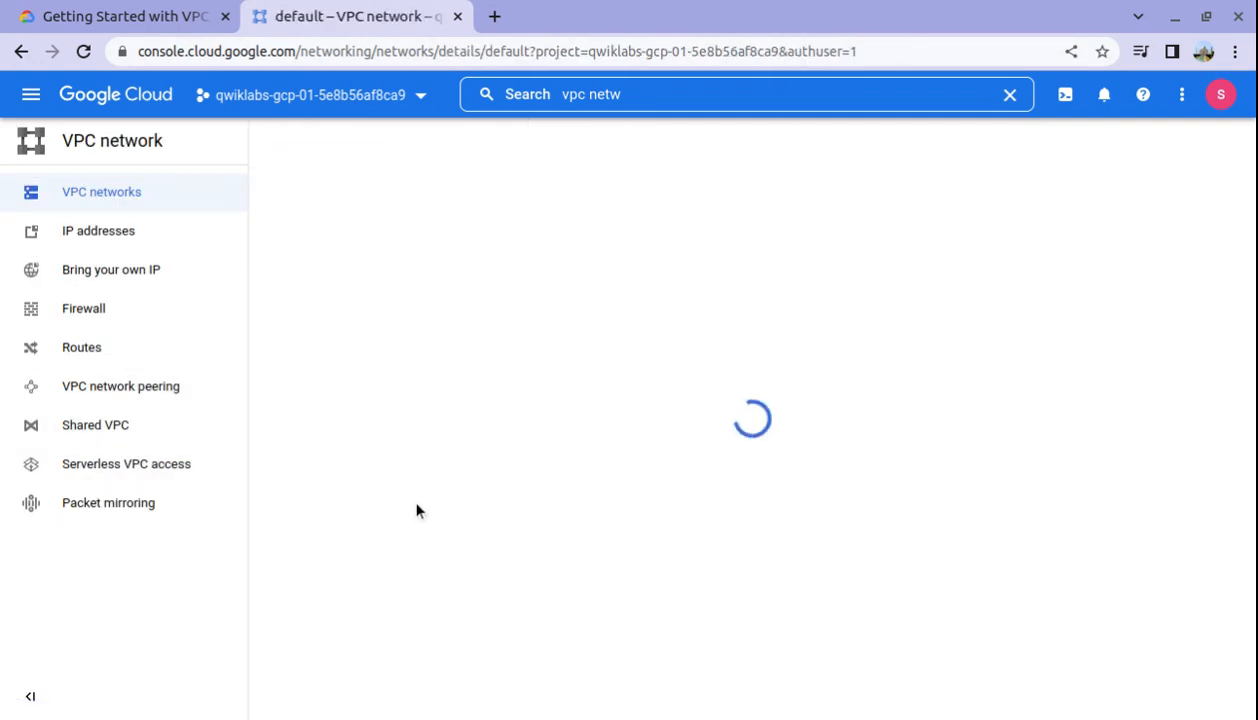
click(632, 145)
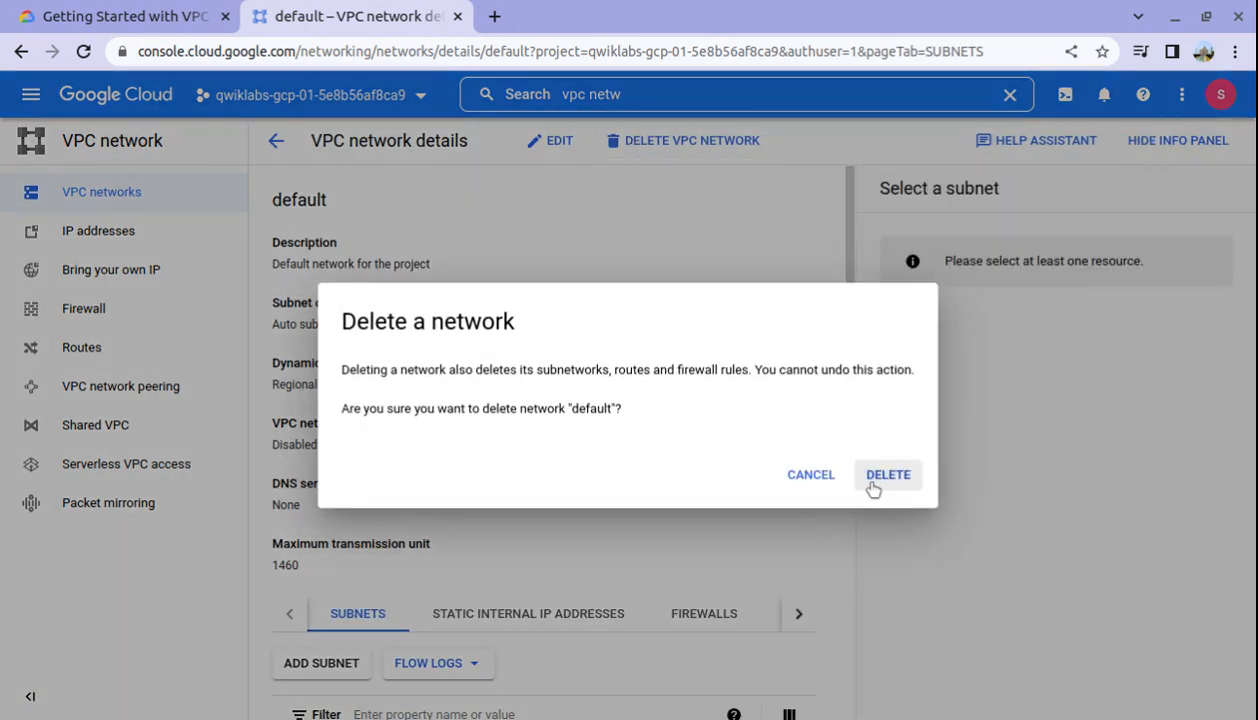
click(873, 487)
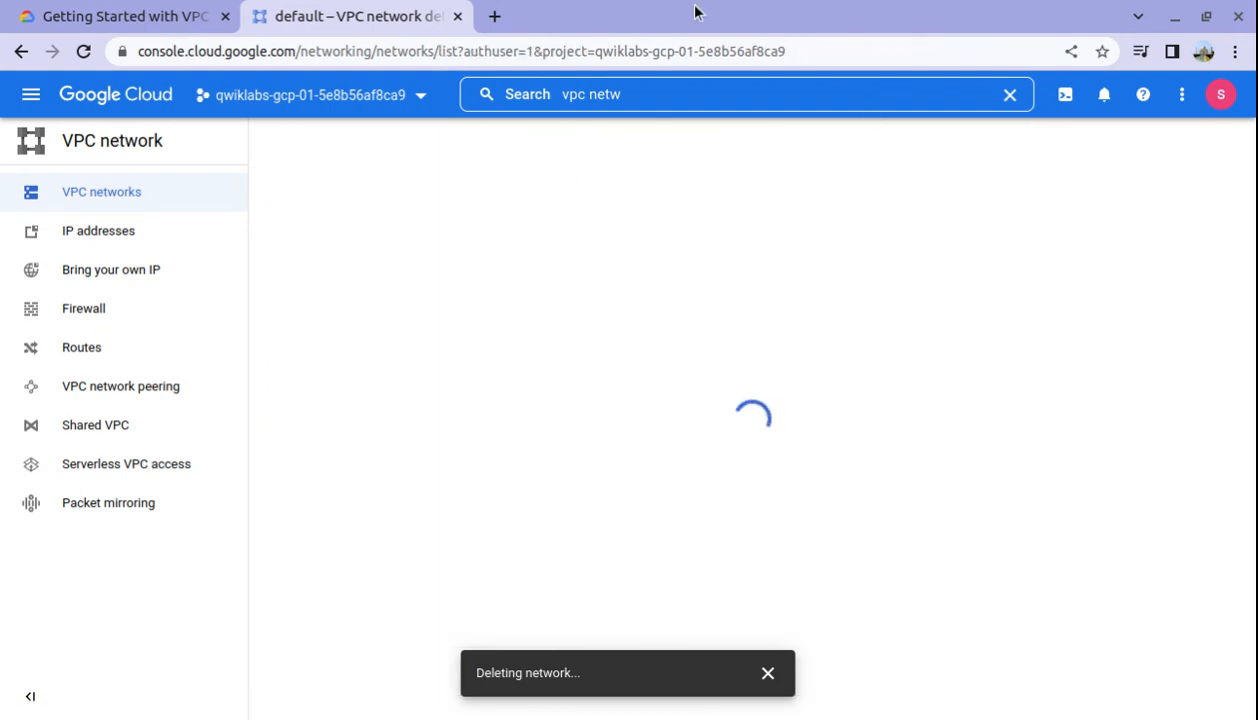
Check the lab's routes and firewall instructions and view the project's VPC firewall rules in the console.
click(172, 18)
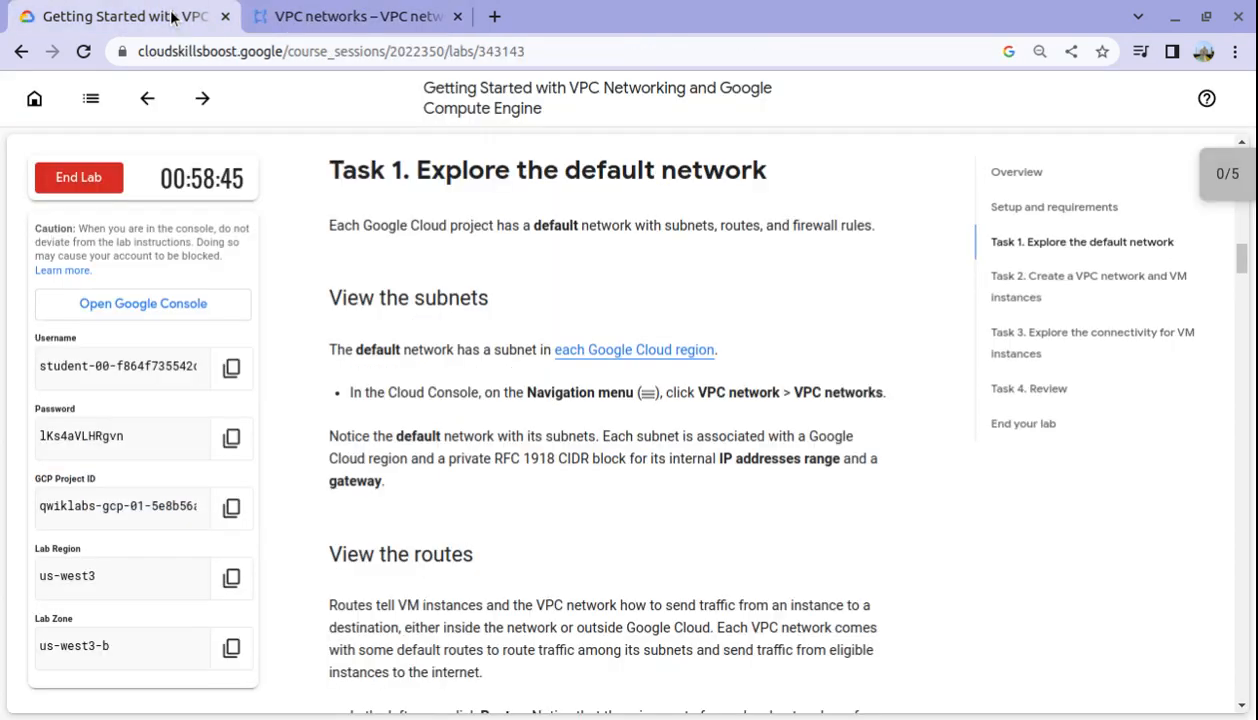
scroll(513, 281, down, 3)
scroll(527, 288, down, 2)
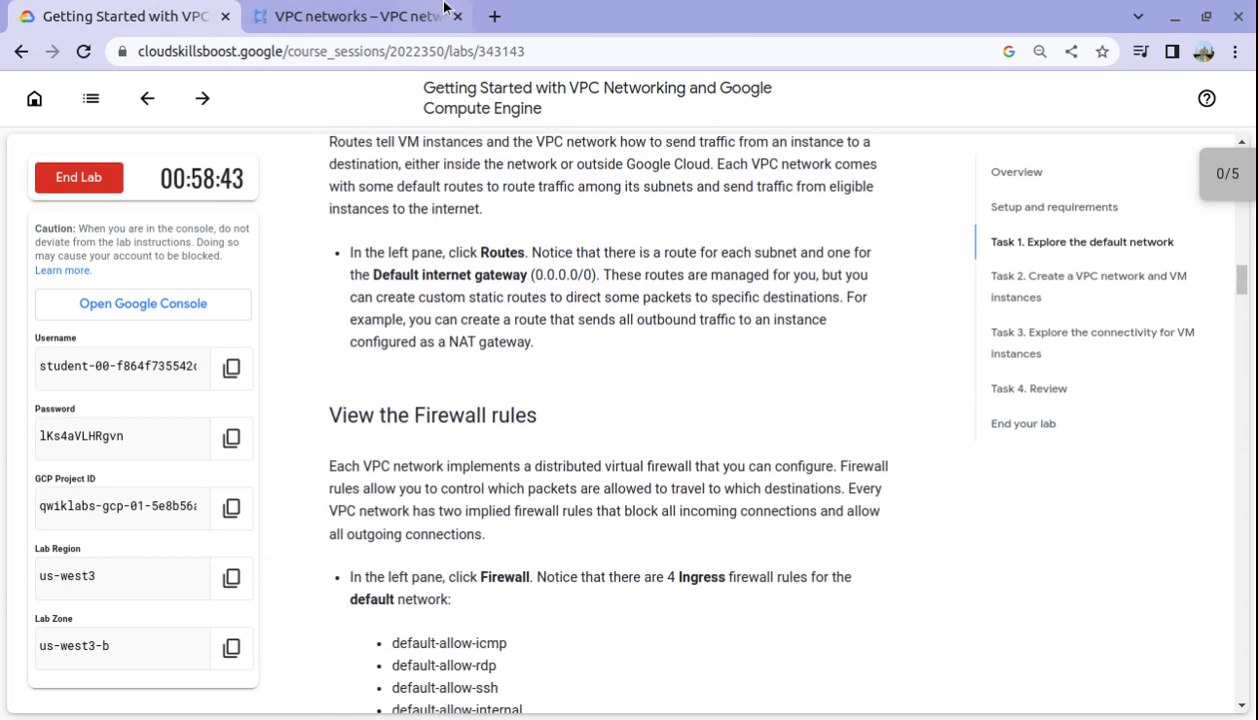
click(428, 18)
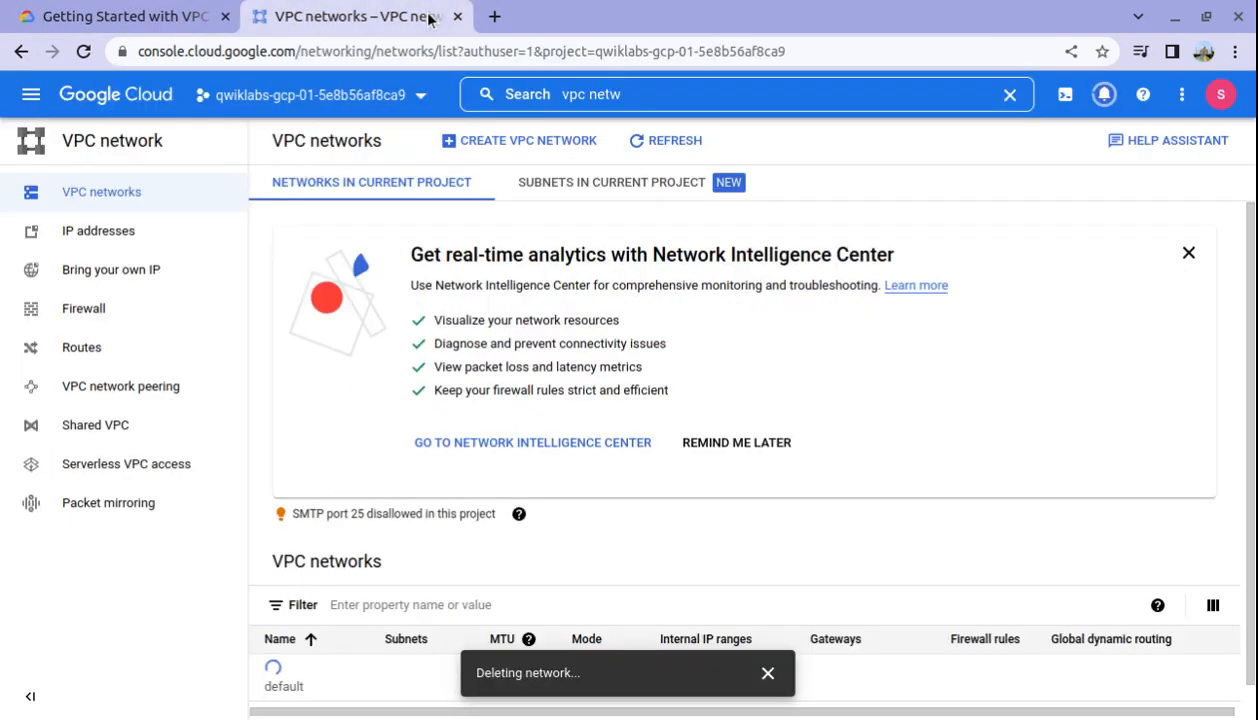
click(90, 320)
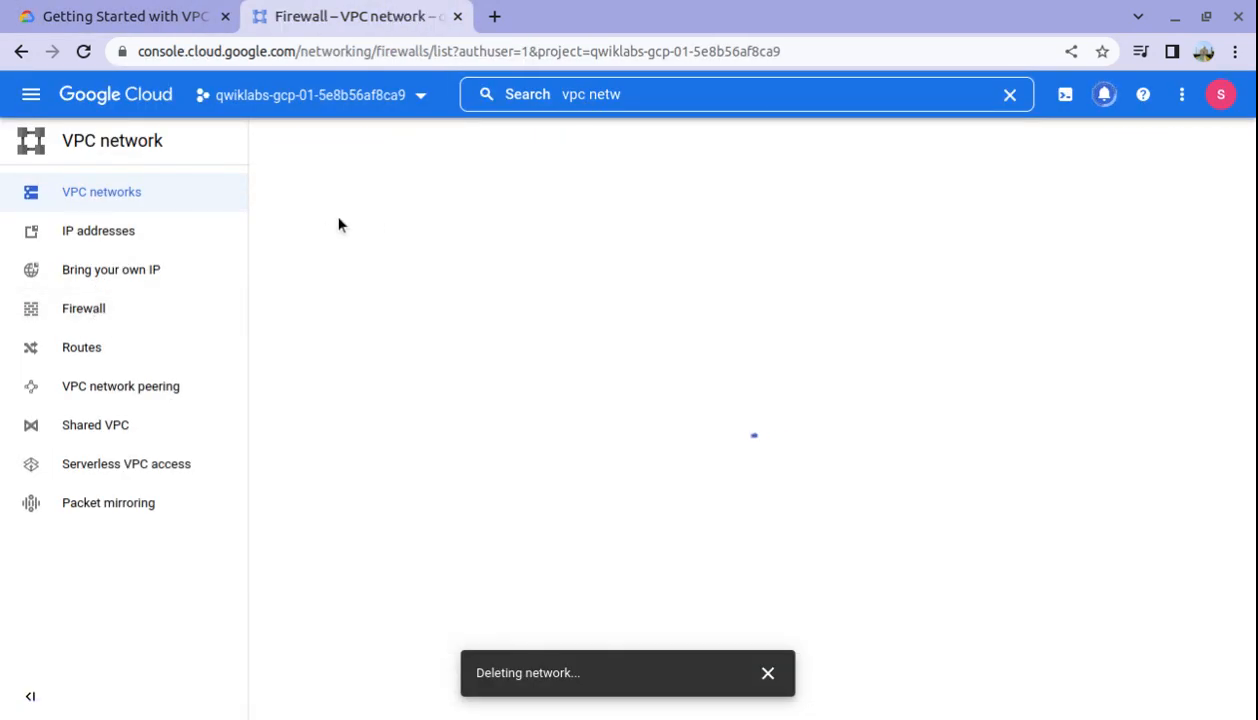
scroll(510, 442, down, 4)
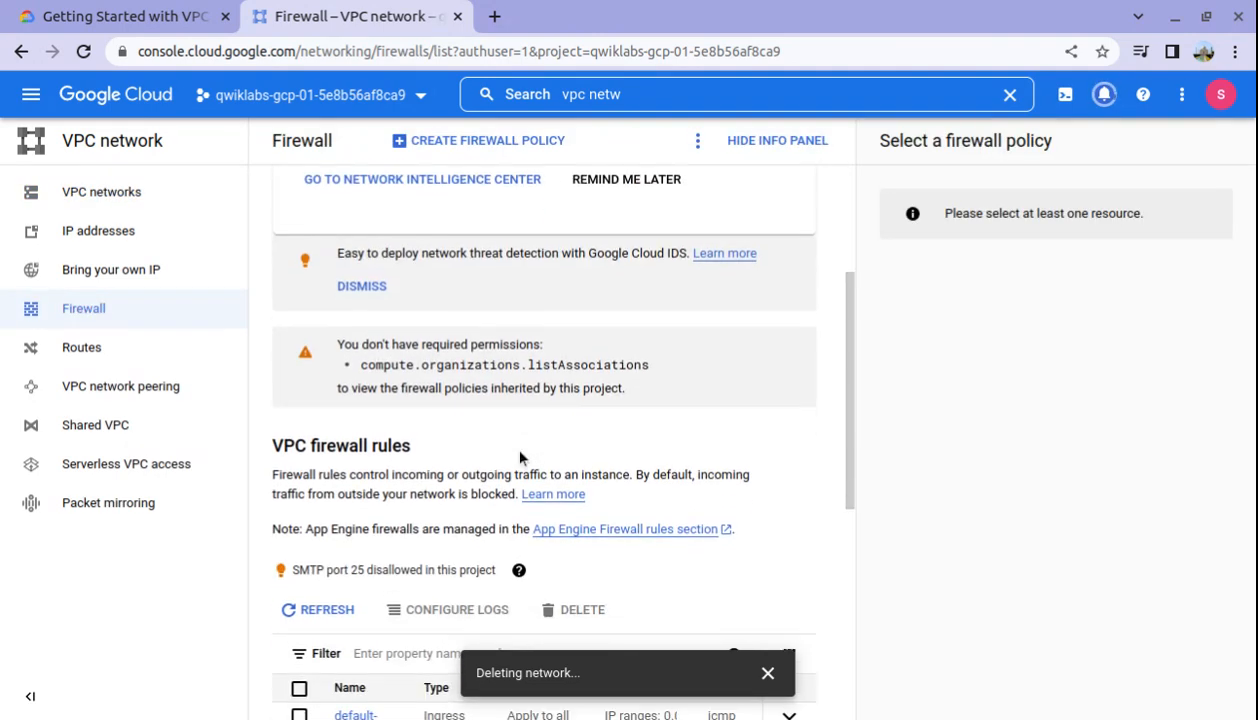
scroll(520, 455, down, 2)
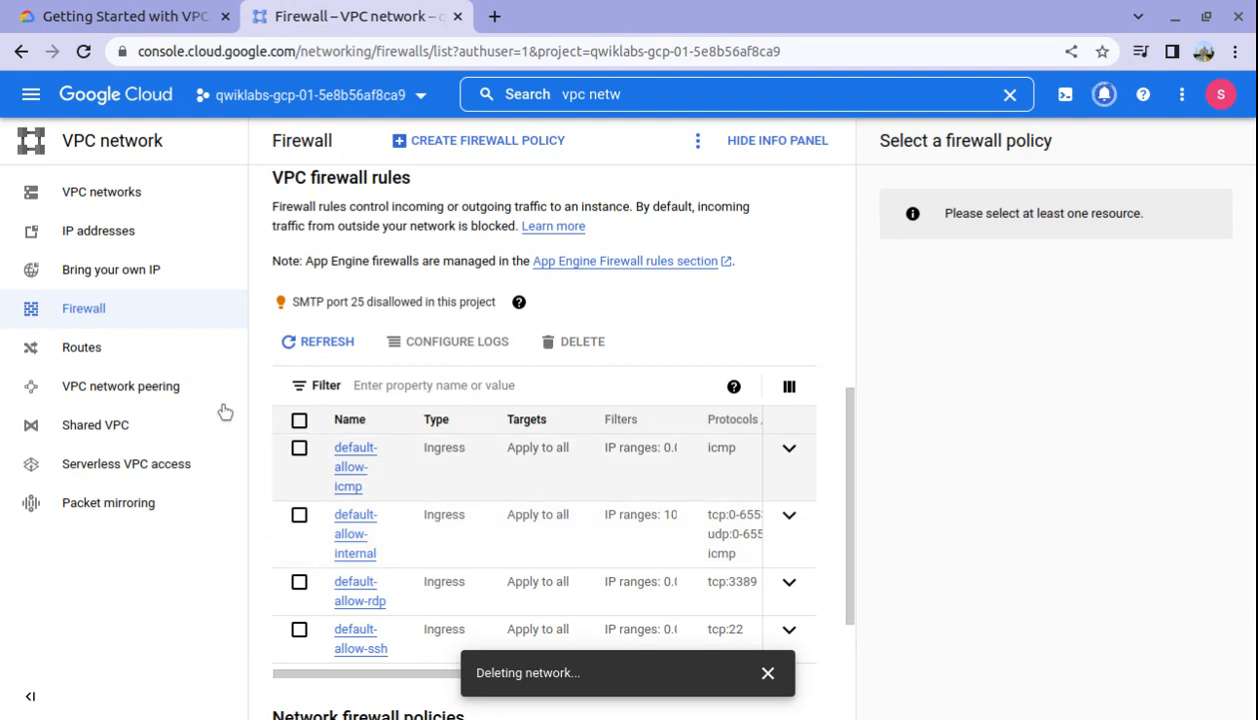
Compare the firewall rules with the lab instructions and try to delete all four default ingress rules.
click(145, 27)
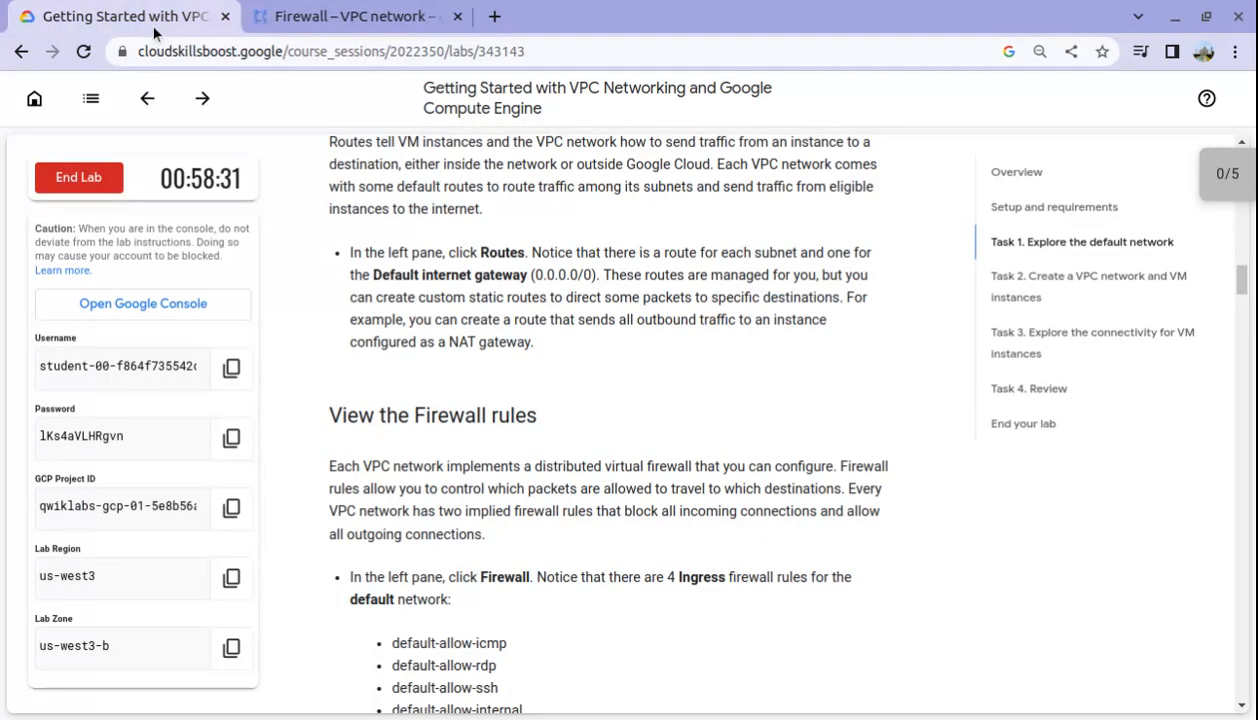
scroll(586, 542, down, 3)
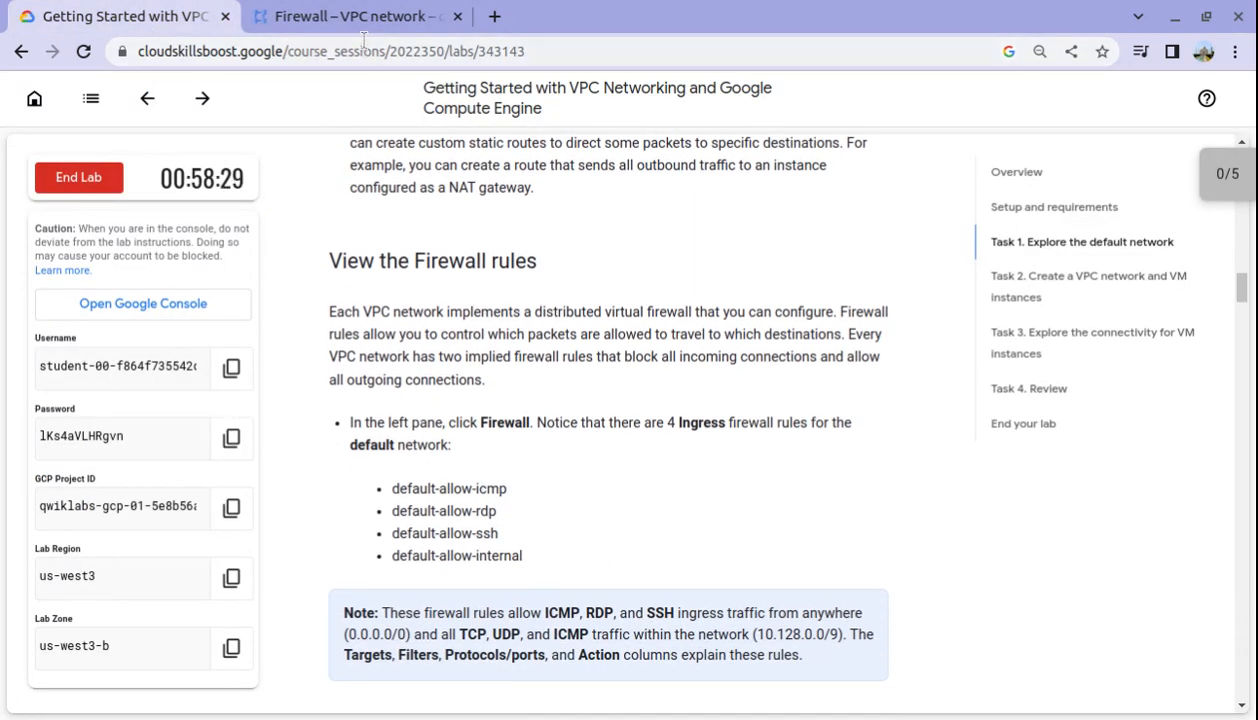
click(359, 19)
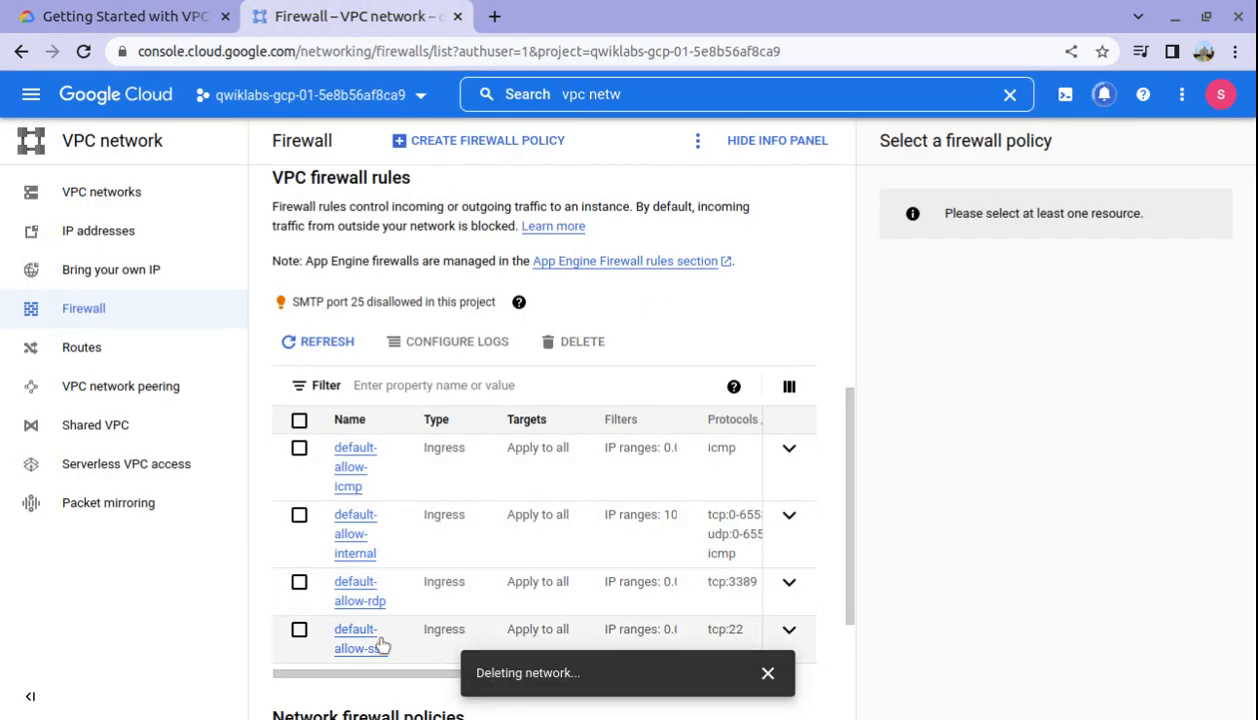
click(299, 420)
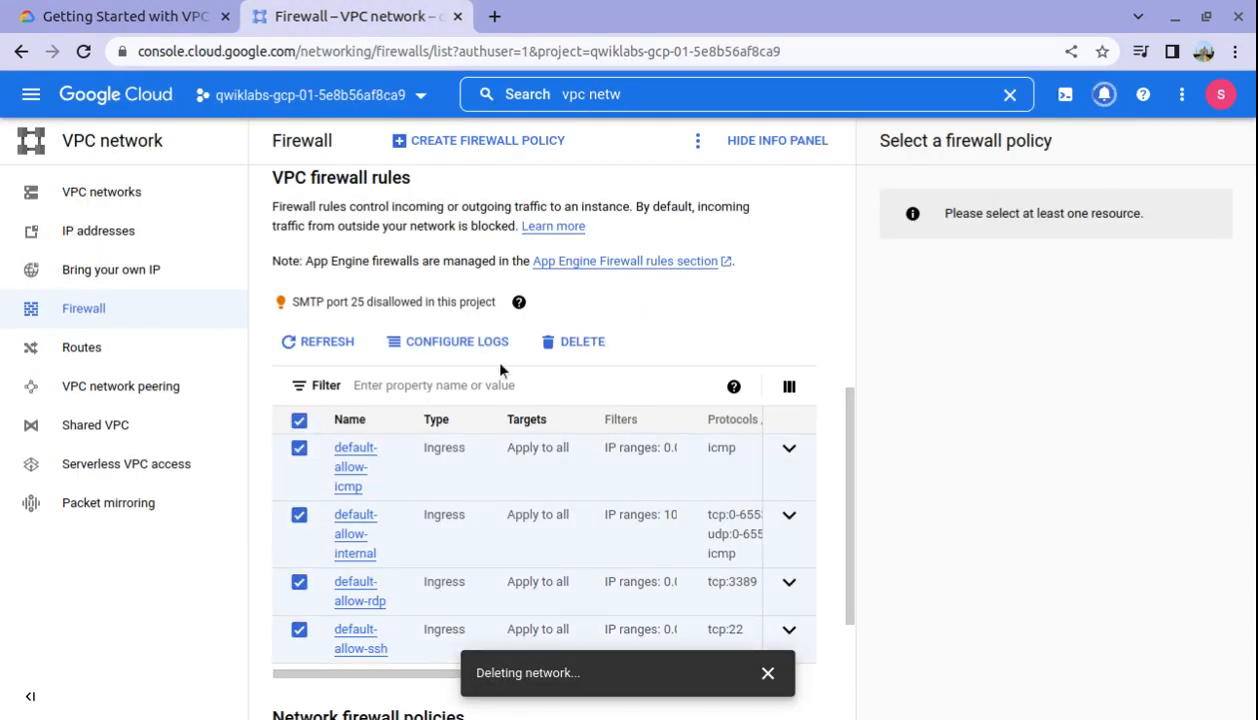
click(573, 341)
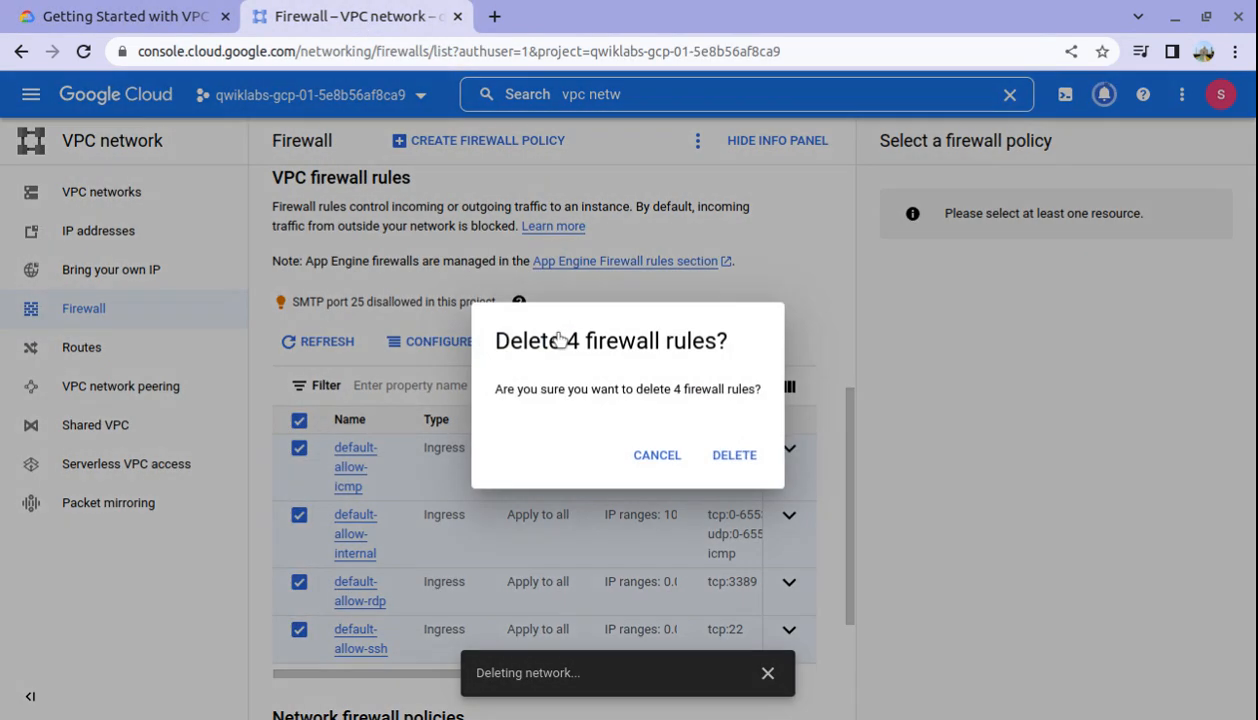
click(728, 457)
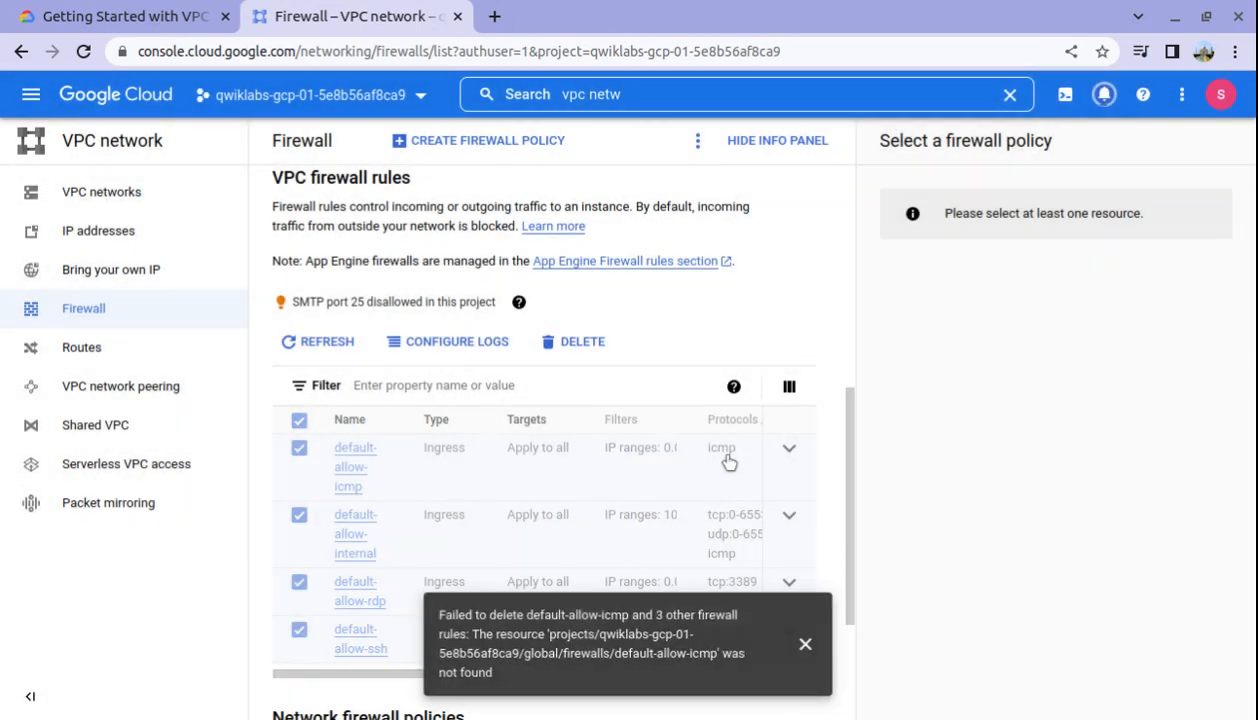
Read the lab instructions on deleting the firewall rules and default network and trying to create a VM instance, up to Task 2.
click(168, 12)
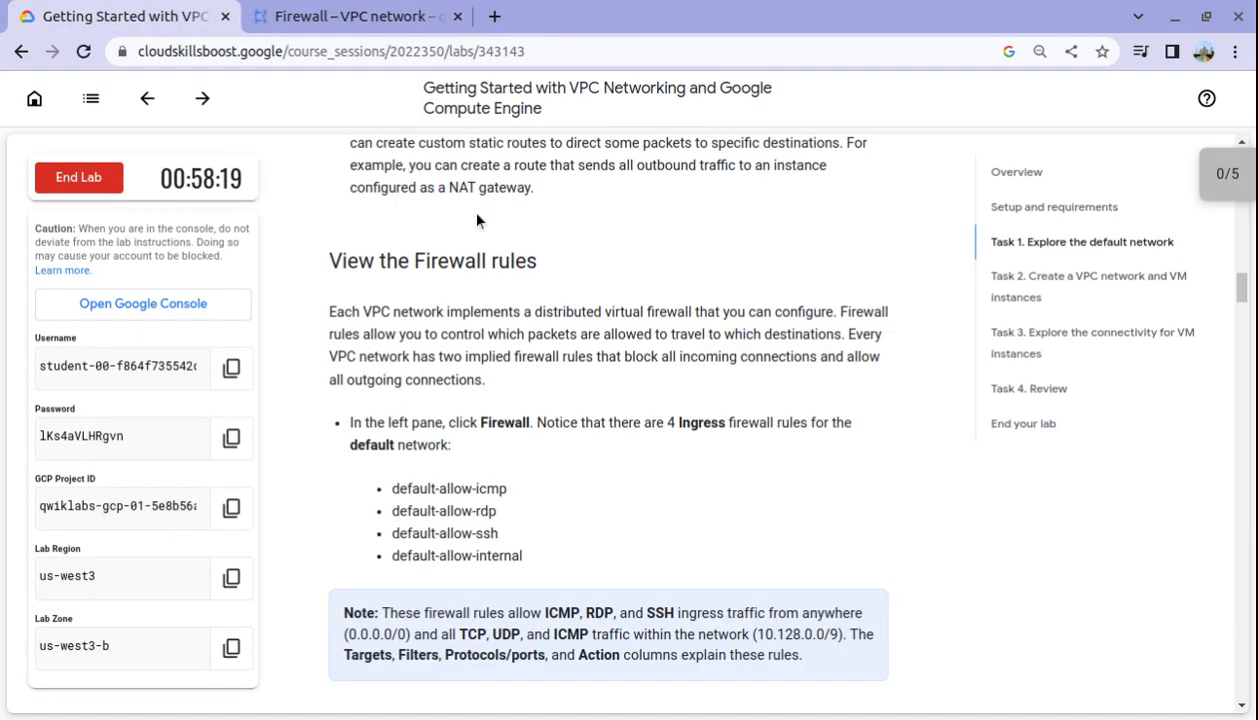
scroll(525, 266, down, 6)
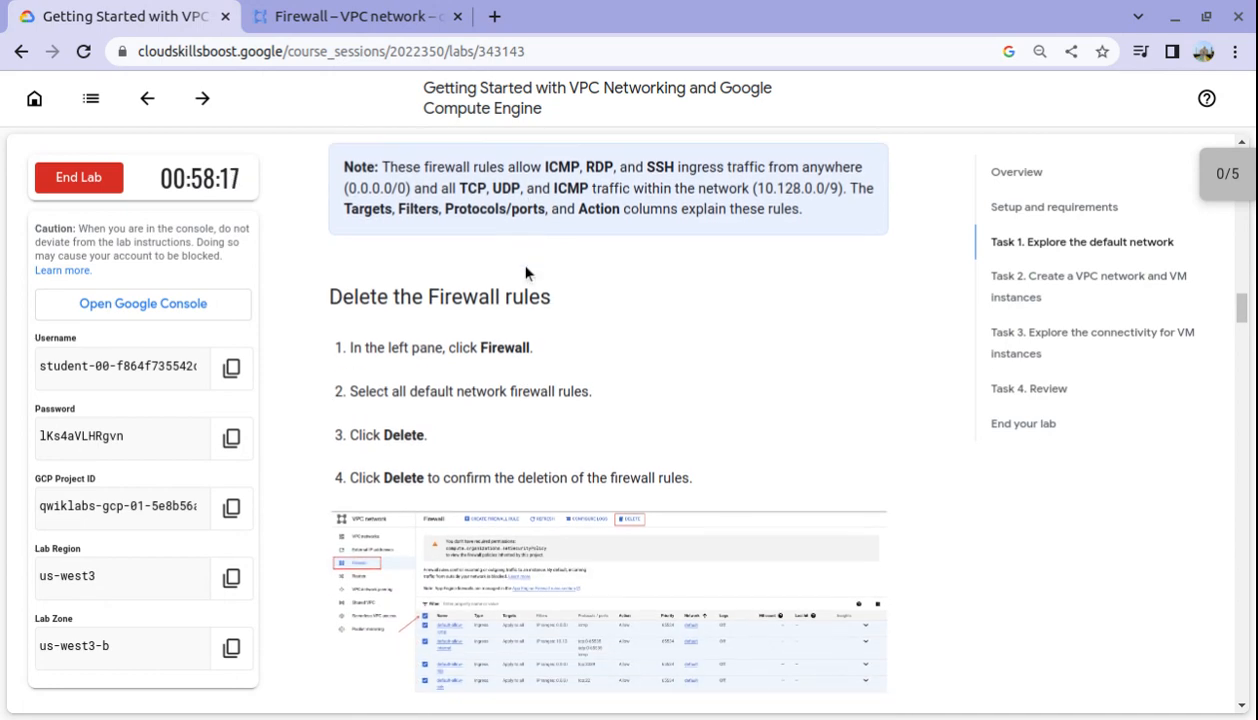
scroll(525, 267, down, 5)
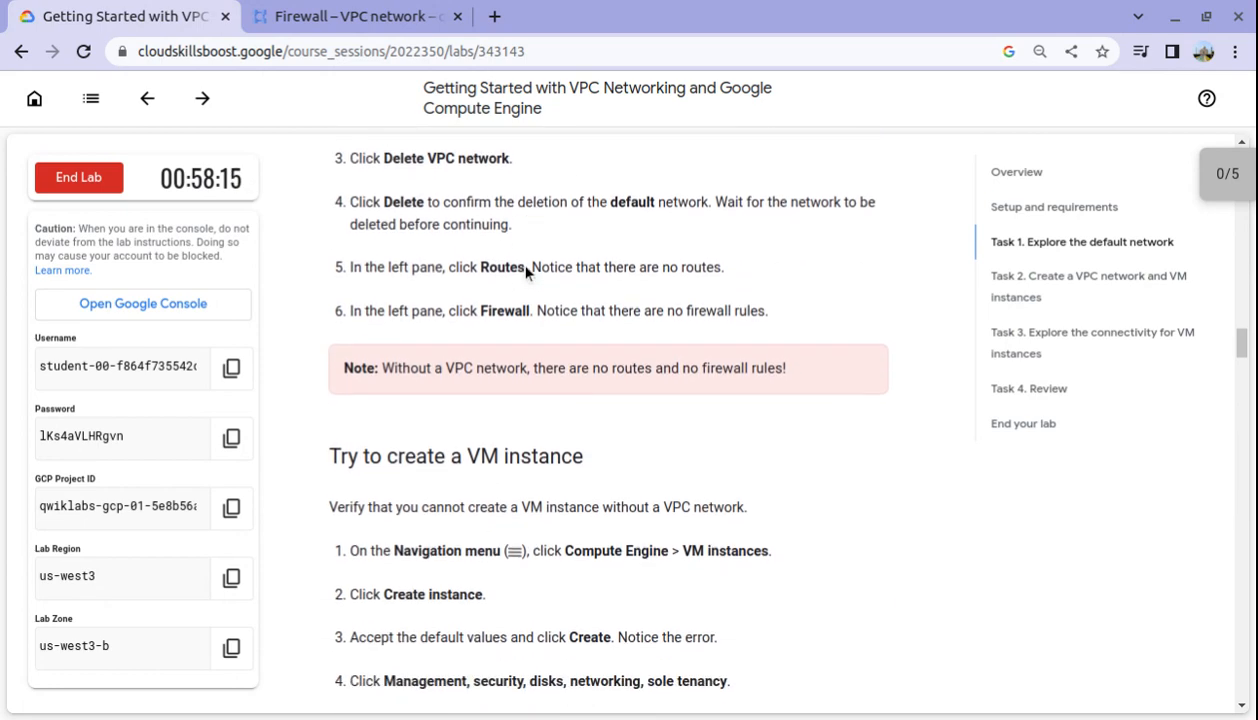
scroll(525, 270, up, 1)
scroll(525, 272, up, 2)
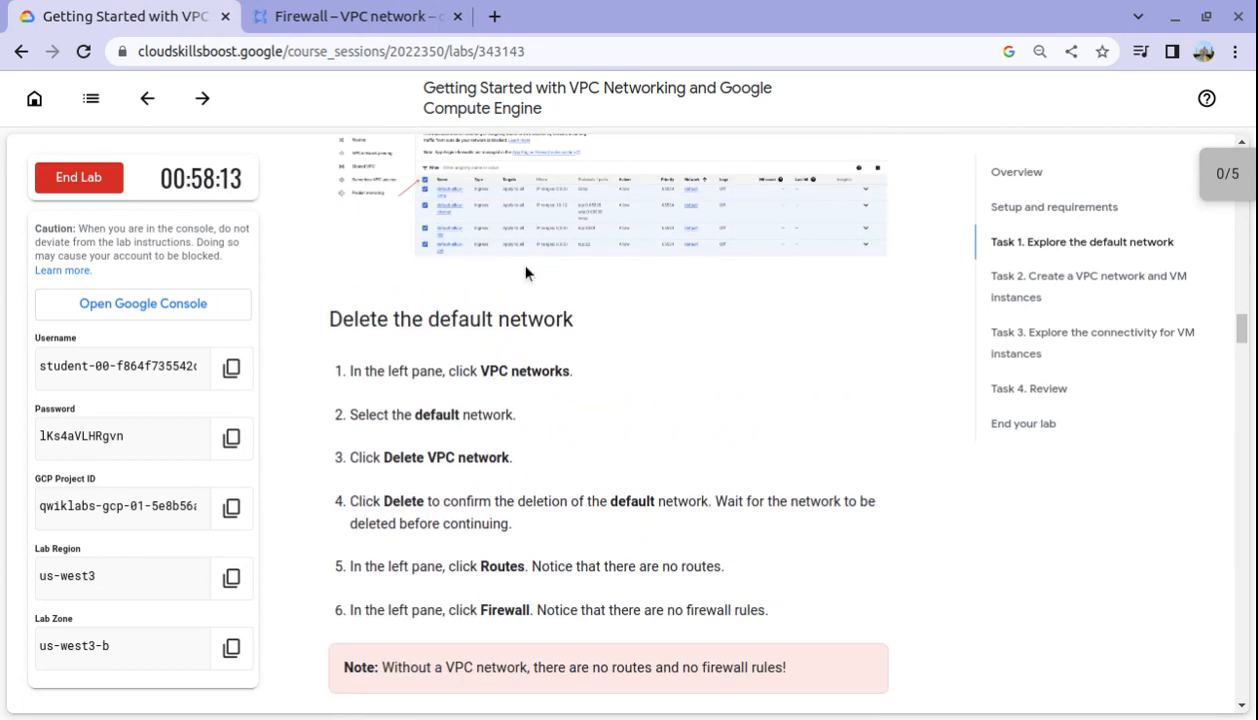
scroll(525, 272, up, 4)
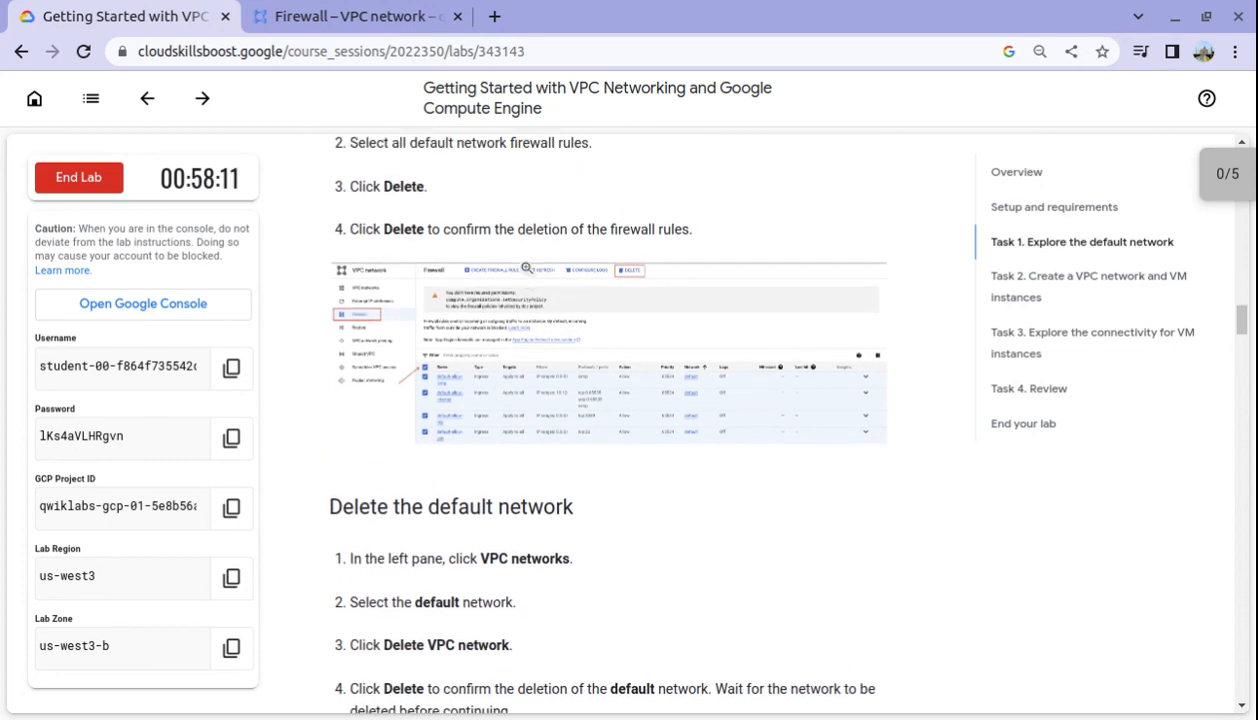
scroll(525, 266, down, 2)
scroll(525, 266, down, 6)
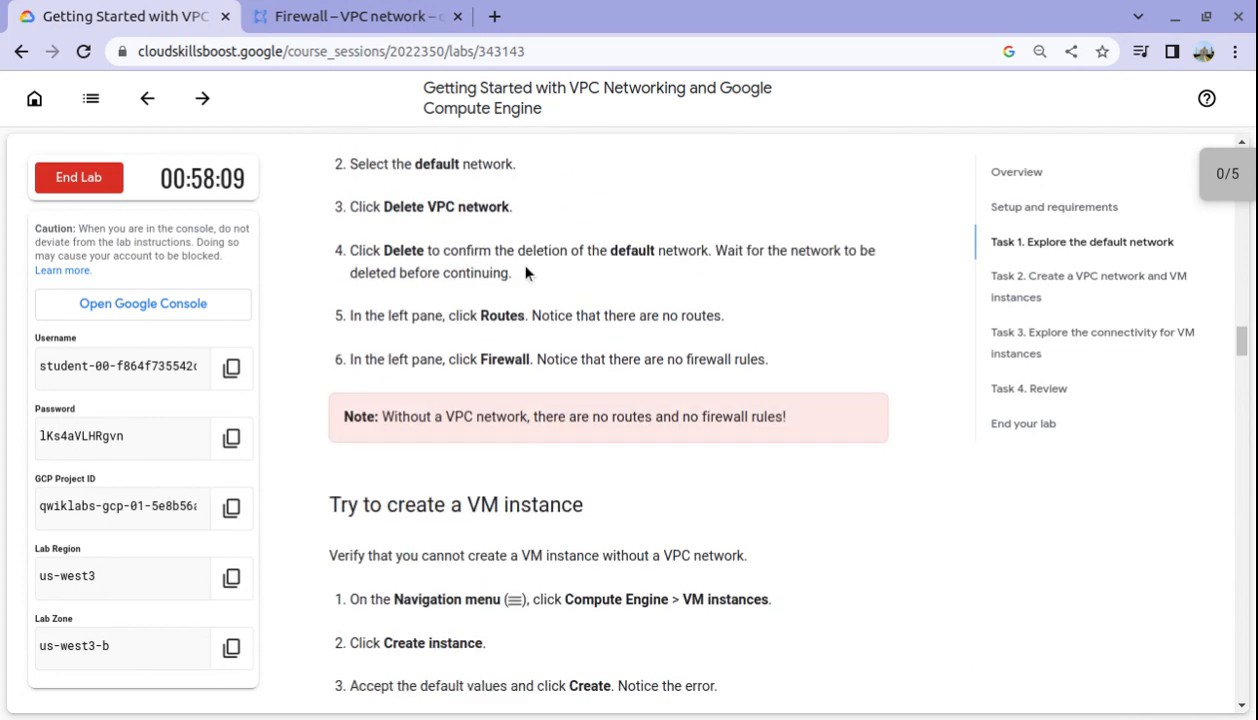
scroll(525, 266, down, 9)
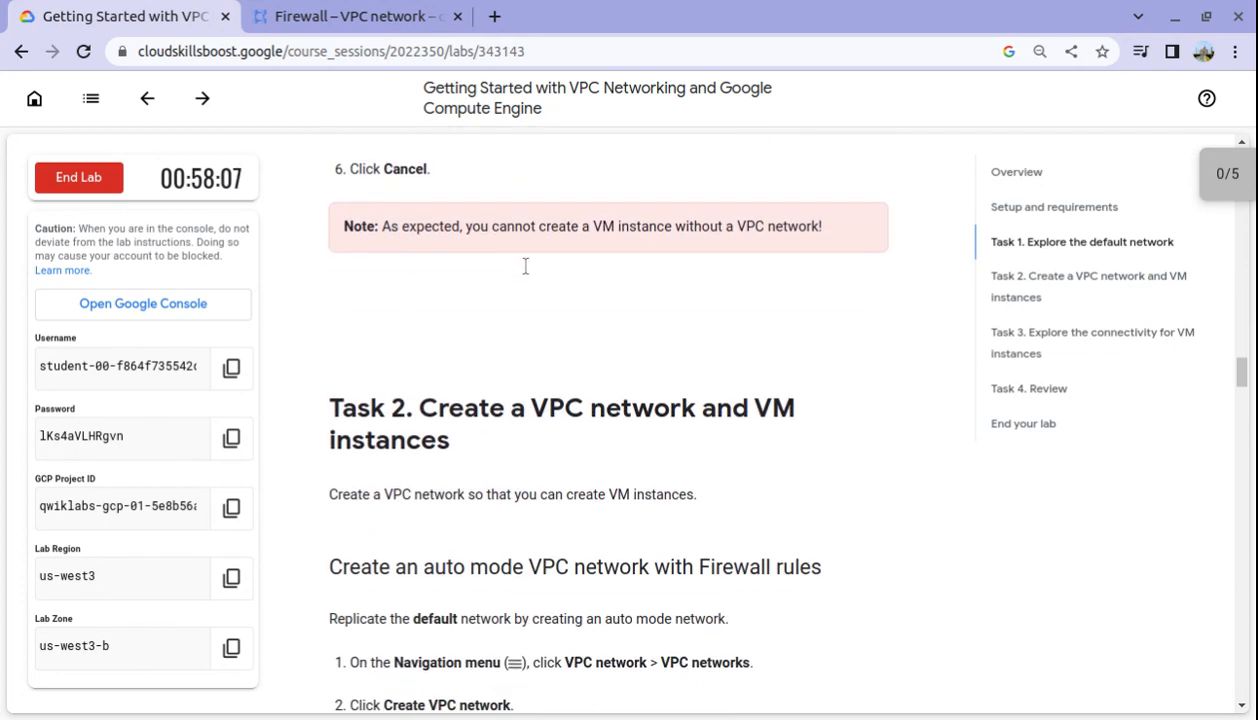
Read the lab's Task 2 instructions for the auto mode network and start creating a VPC network in the console.
scroll(525, 272, up, 2)
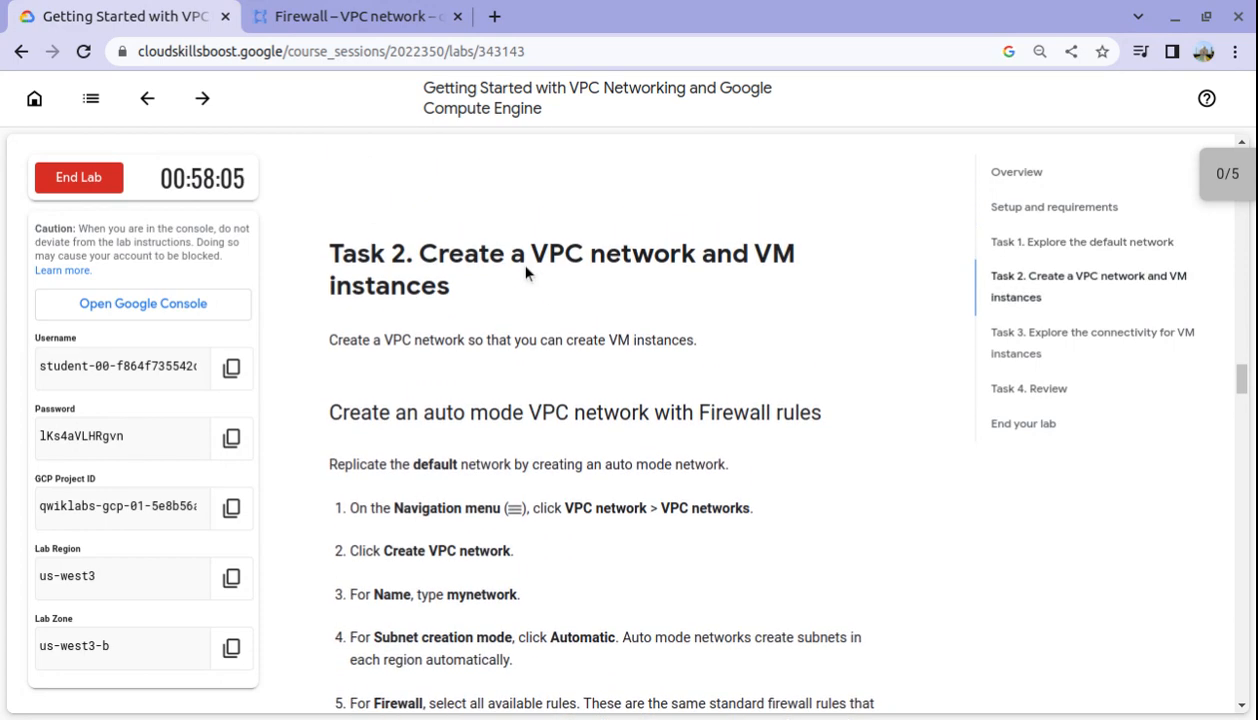
scroll(525, 272, down, 1)
scroll(529, 272, down, 1)
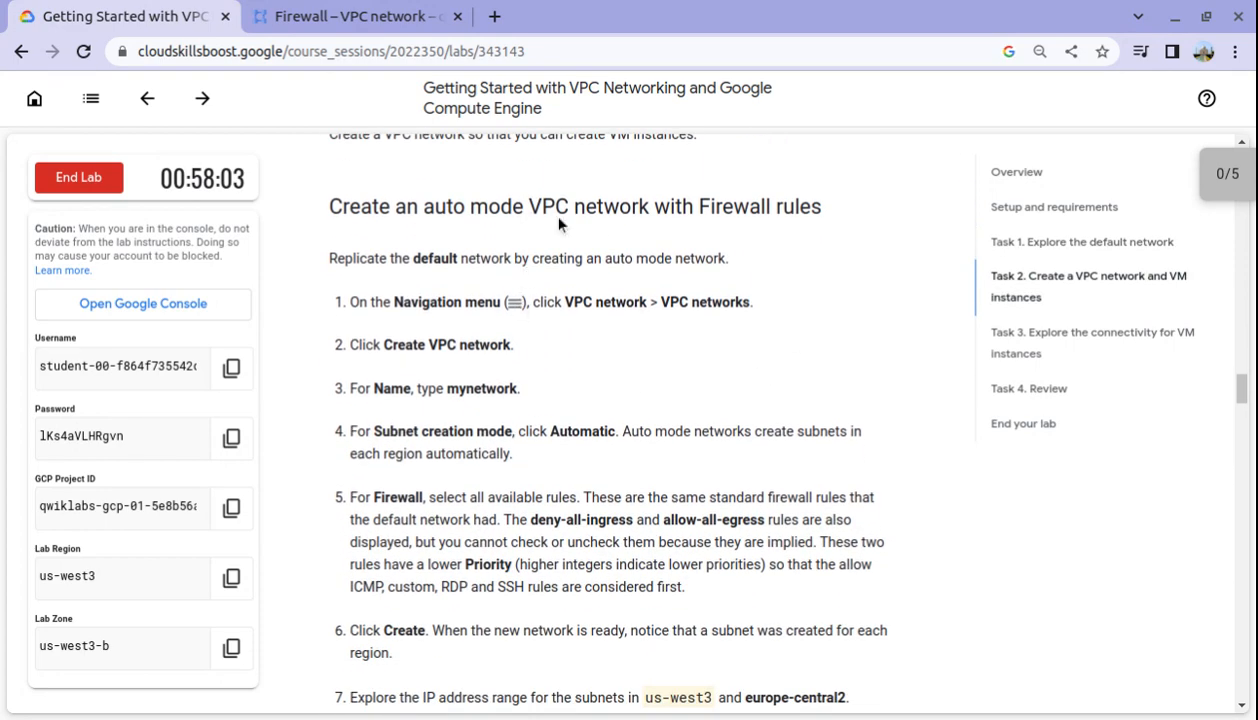
click(342, 14)
click(68, 191)
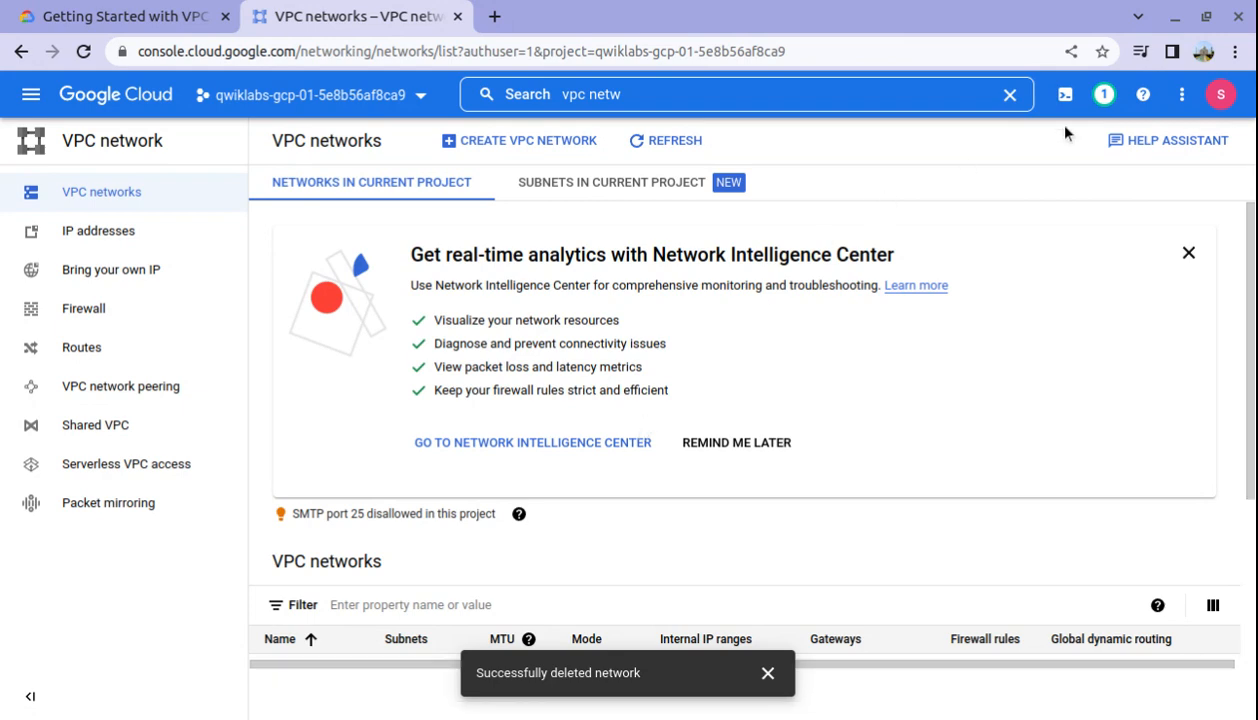
scroll(593, 460, down, 3)
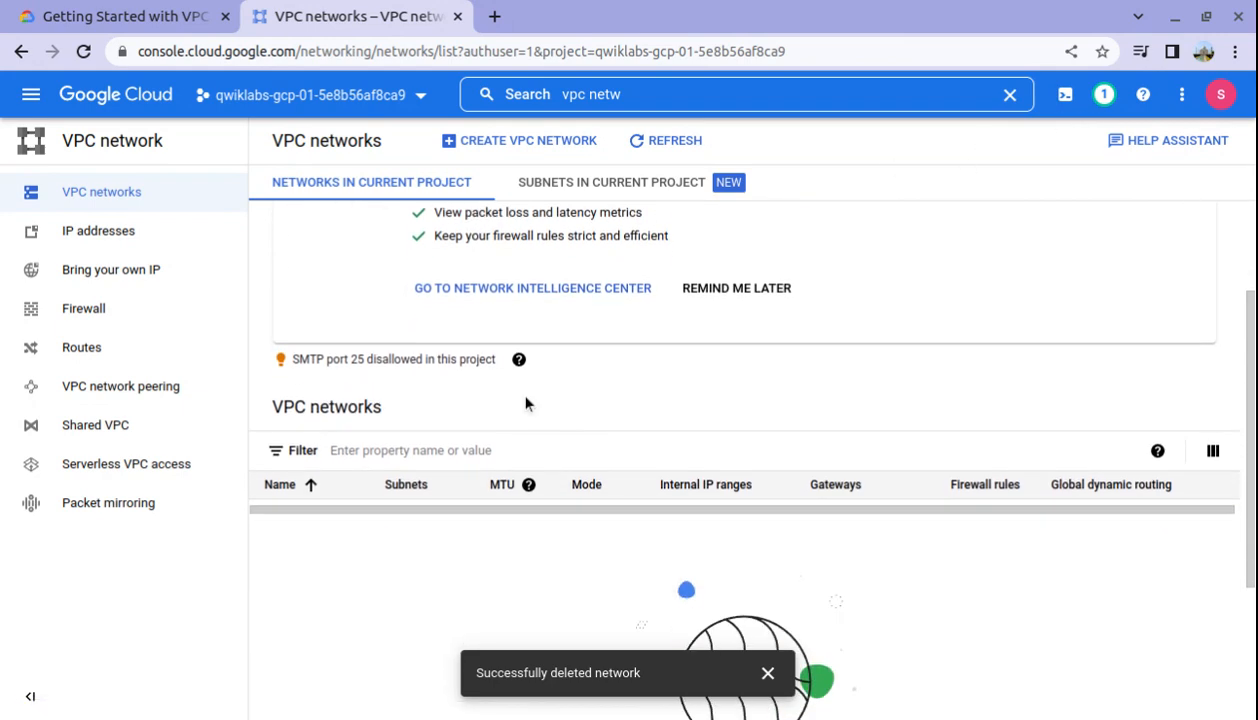
click(528, 140)
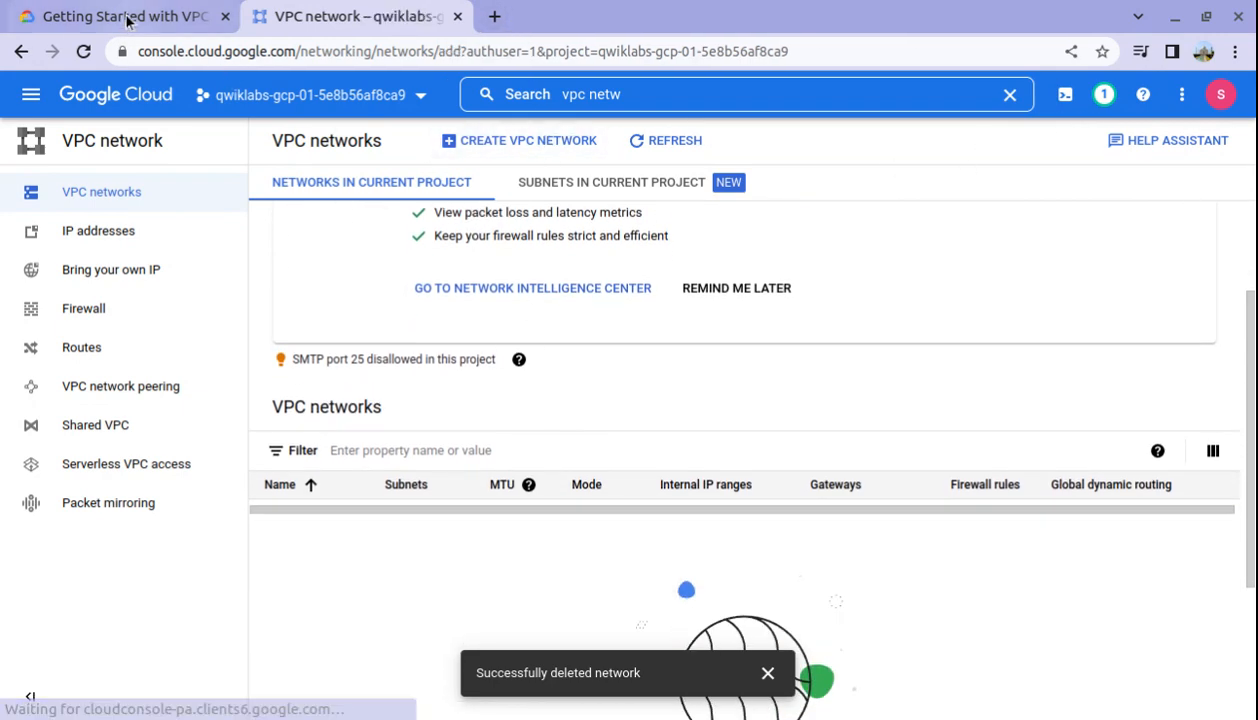
Copy the network name from the lab instructions, name the new VPC network mynetwork, and dismiss the navigation menu tip.
click(129, 20)
scroll(562, 295, down, 1)
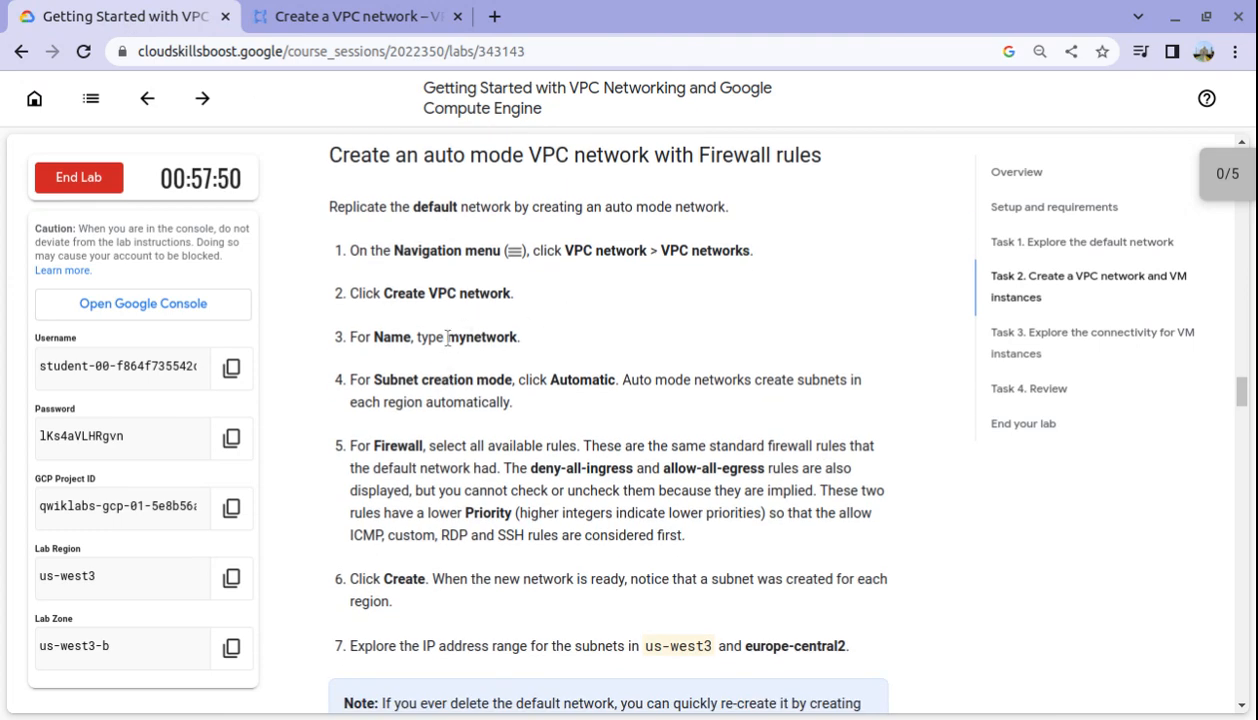
drag(466, 342, 498, 344)
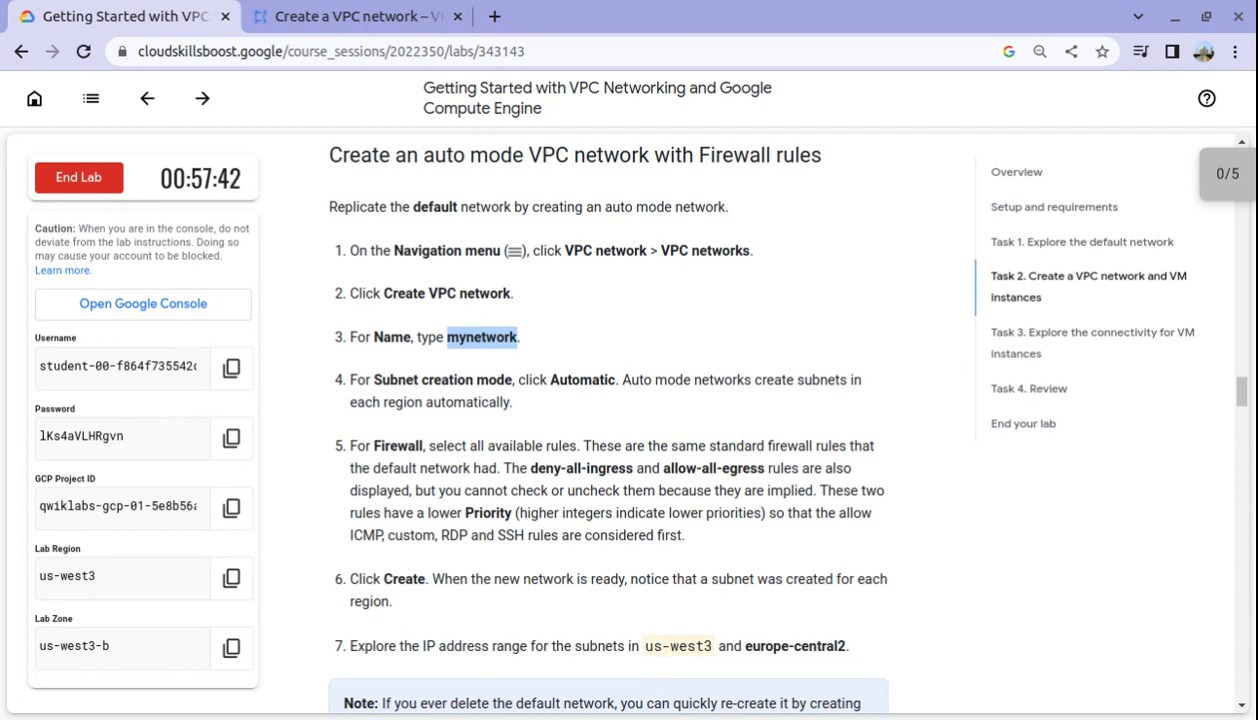
click(320, 16)
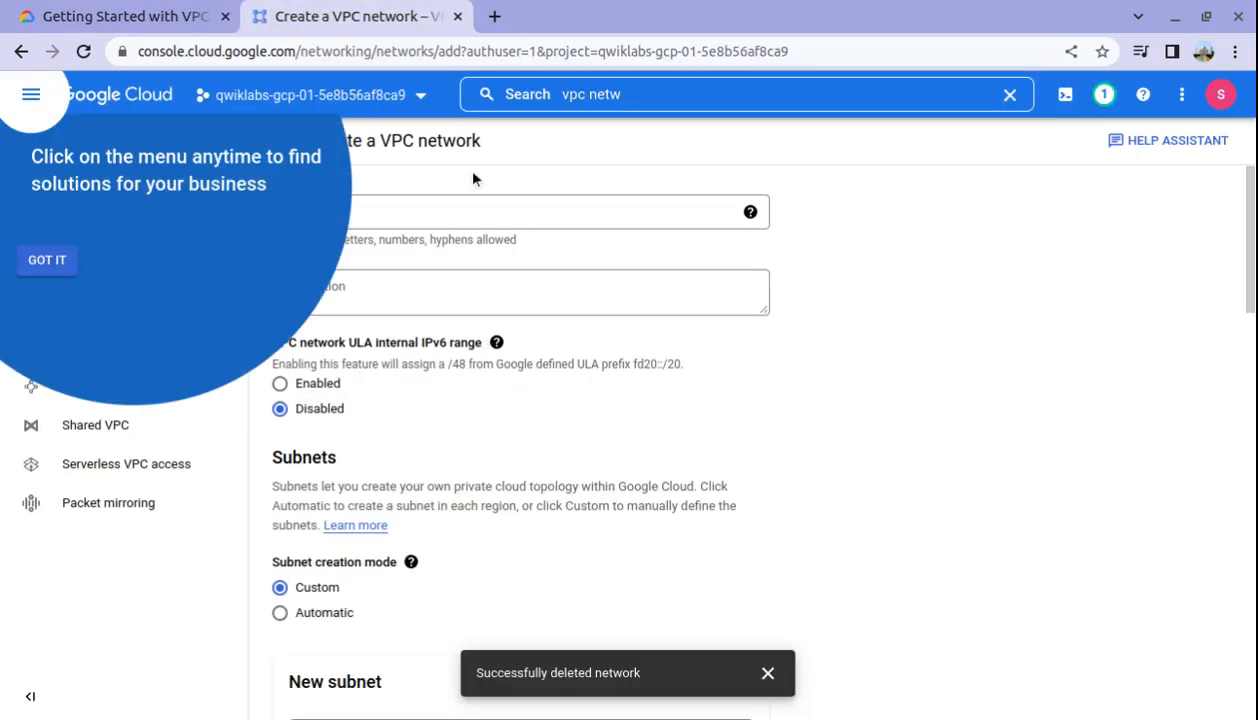
click(486, 211)
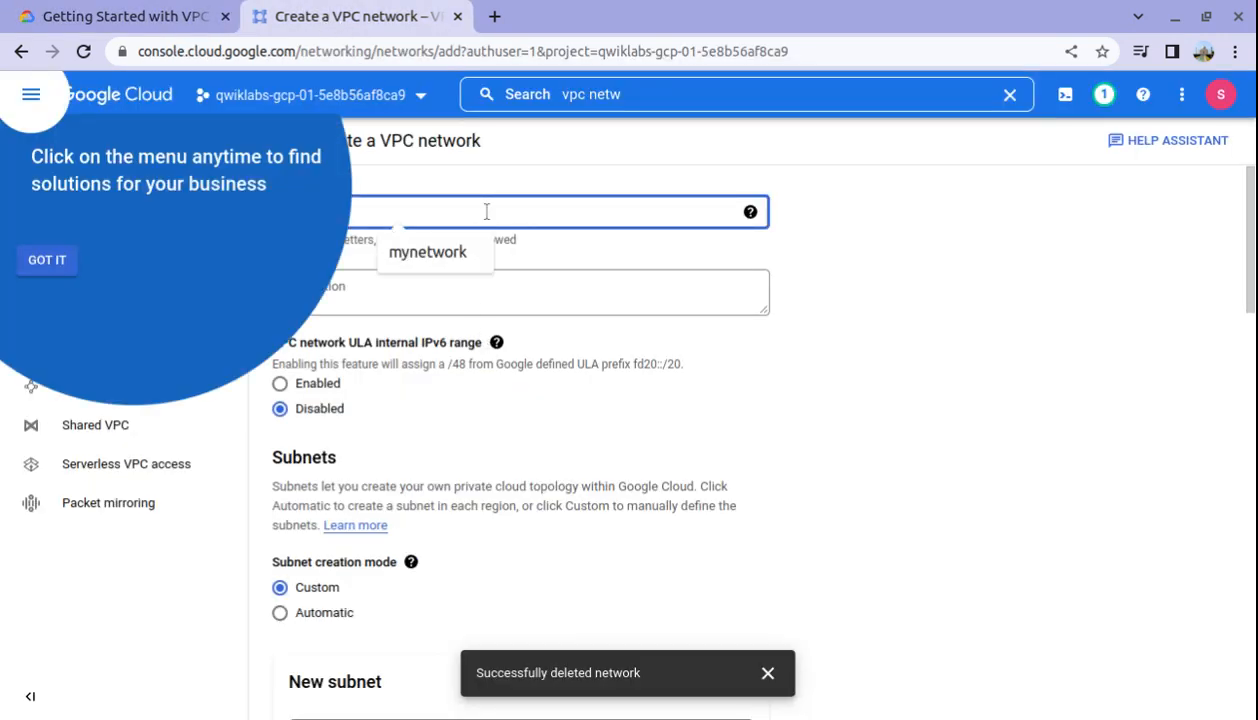
click(47, 262)
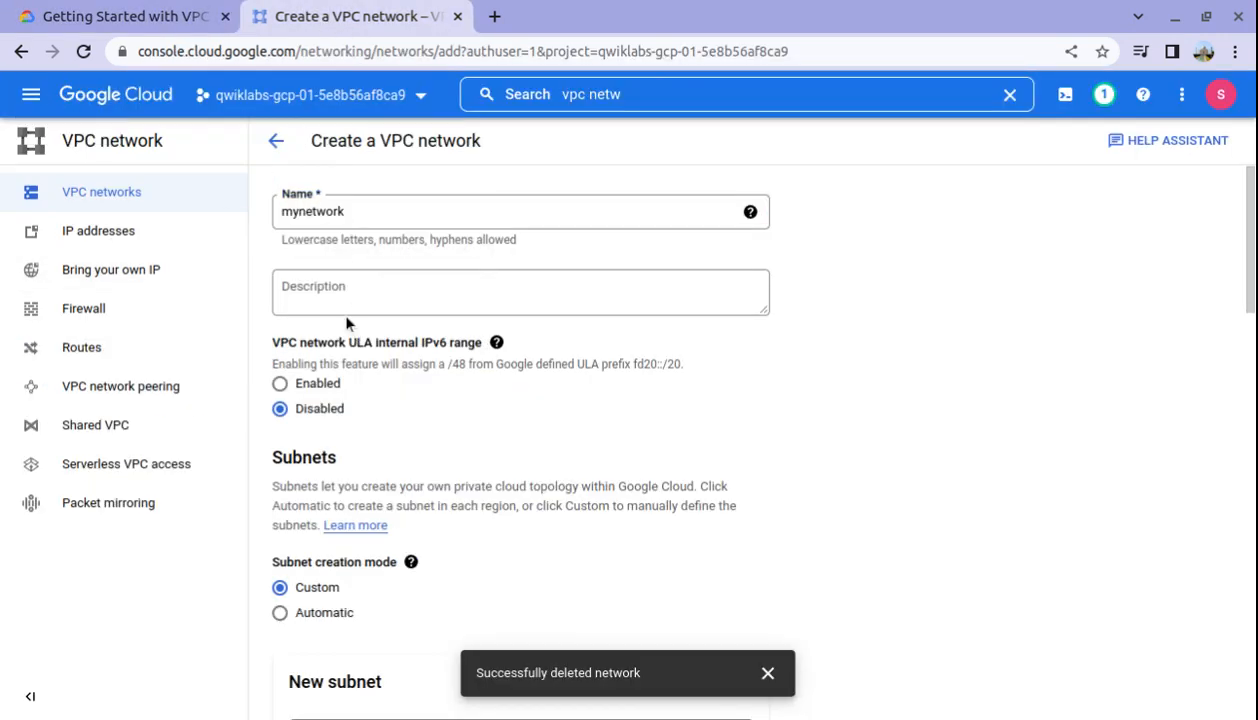
Set the new VPC network's subnet creation mode to Automatic.
scroll(327, 512, down, 1)
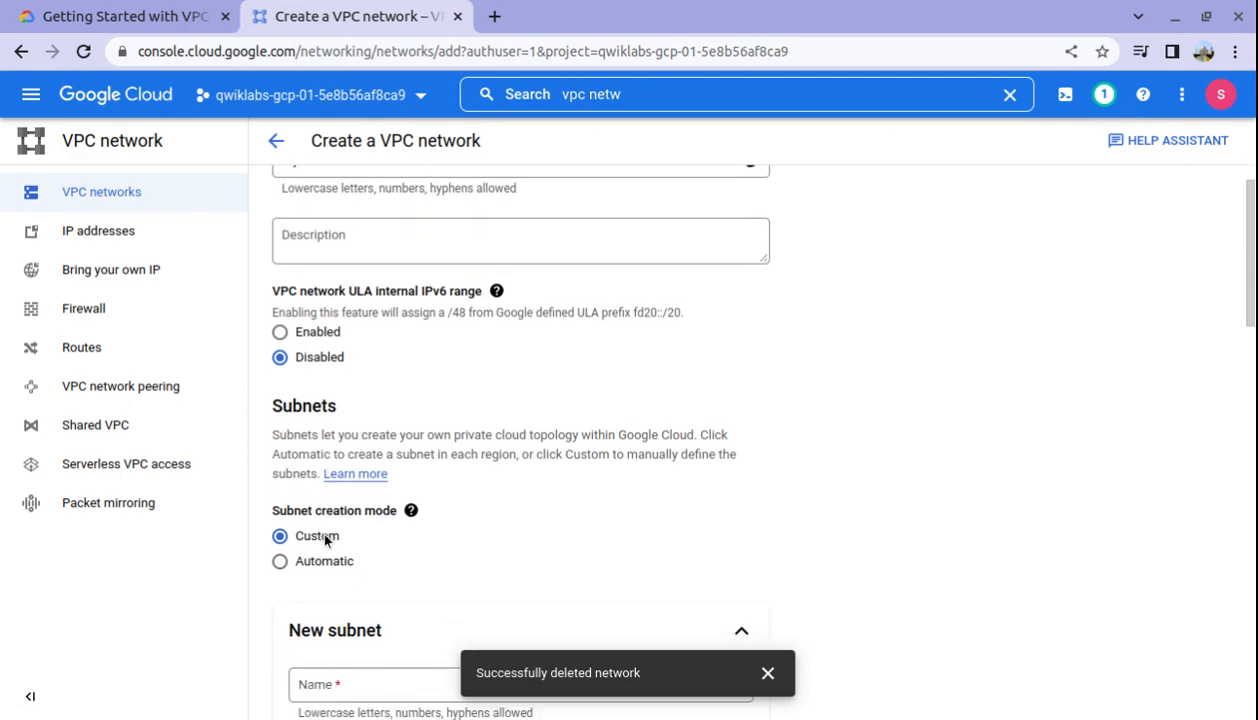
click(279, 563)
scroll(538, 440, down, 7)
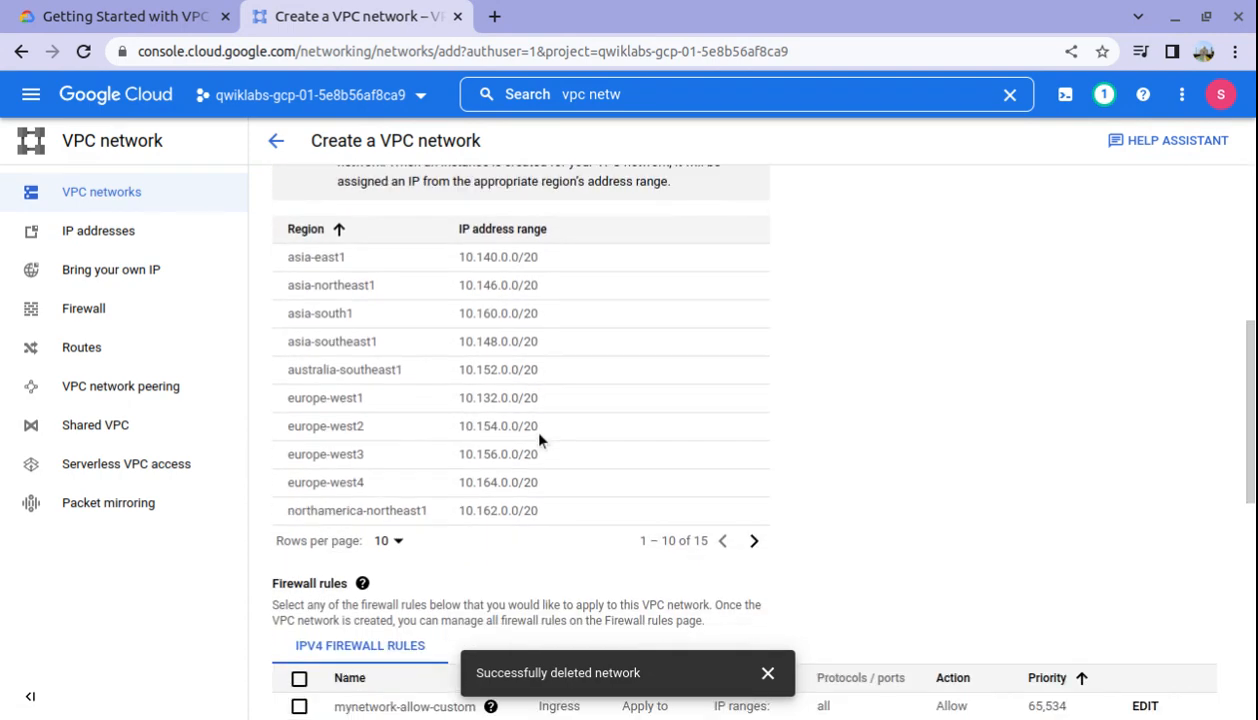
Check the lab's firewall instructions and select all available IPv4 firewall rules for mynetwork.
scroll(539, 440, down, 1)
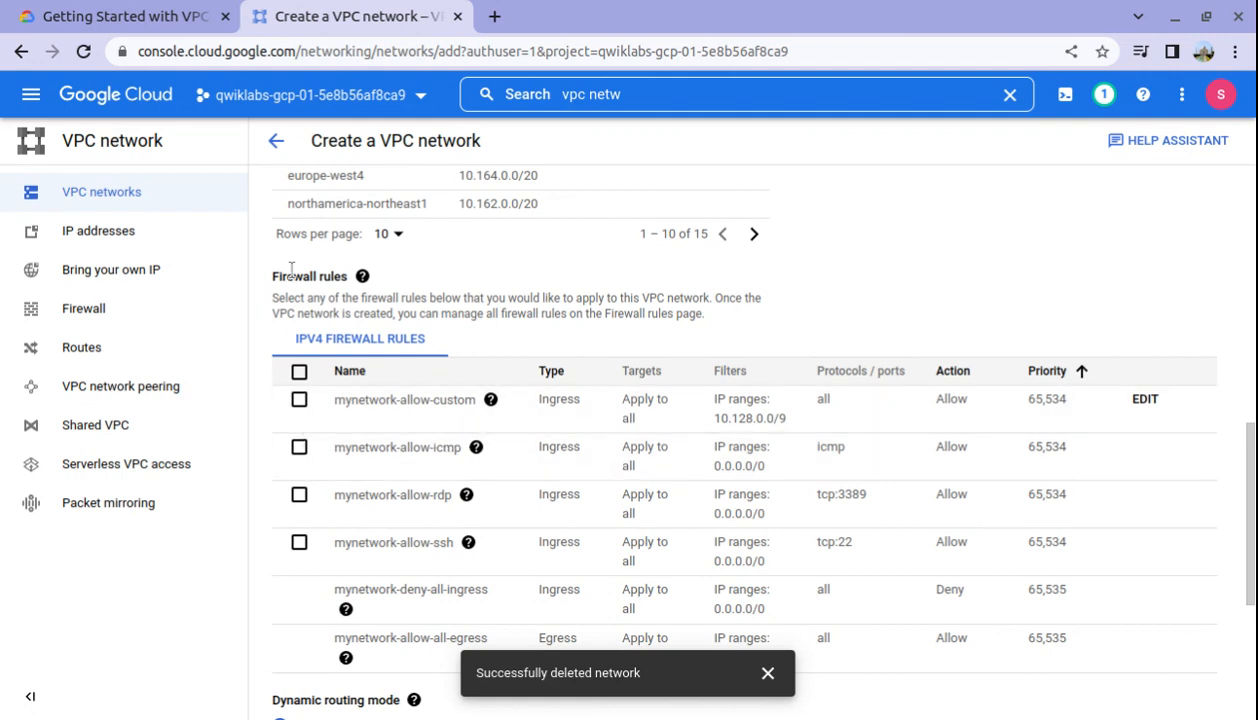
click(85, 14)
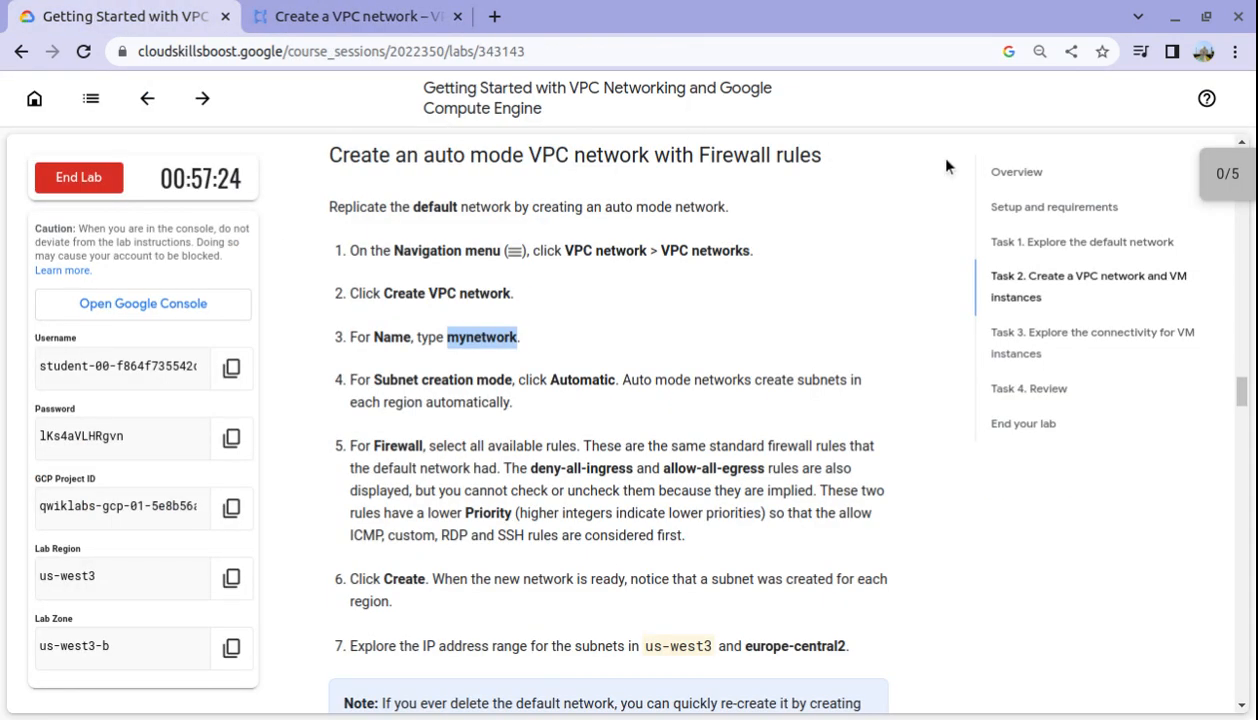
scroll(789, 284, down, 1)
scroll(789, 285, down, 2)
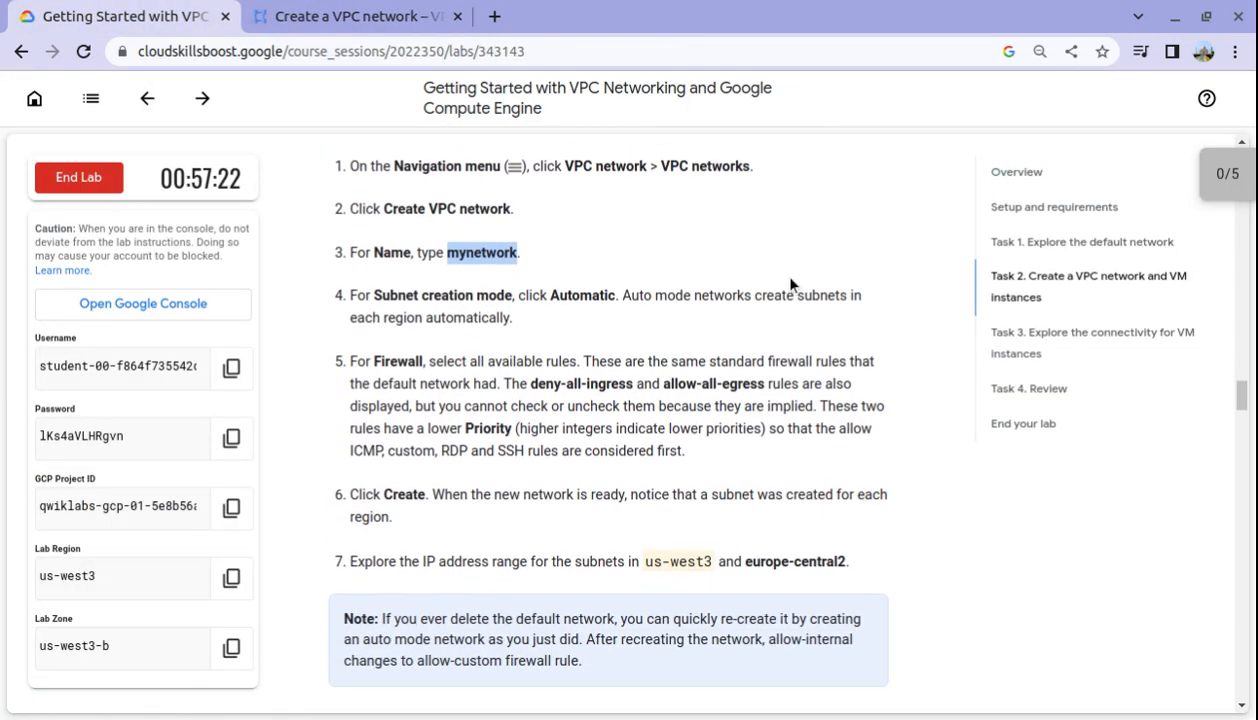
click(408, 24)
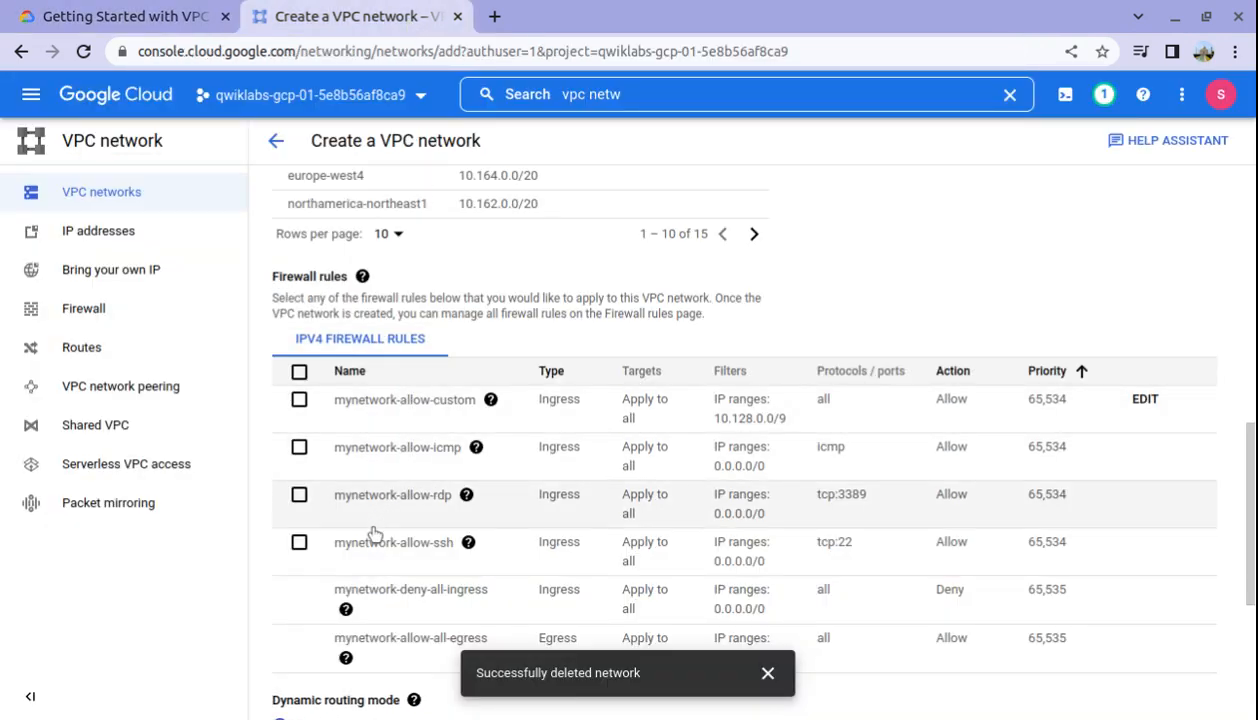
click(300, 373)
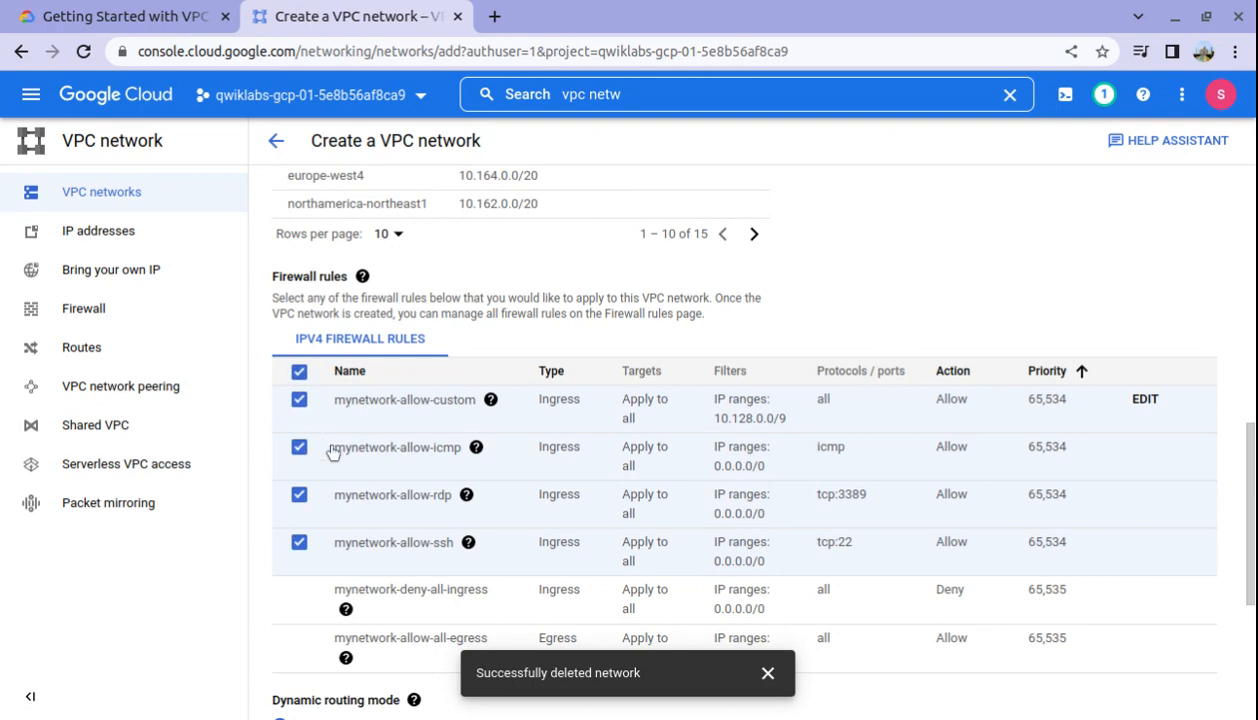
Check the remaining lab instructions and the console notifications, and create the mynetwork VPC network.
click(115, 19)
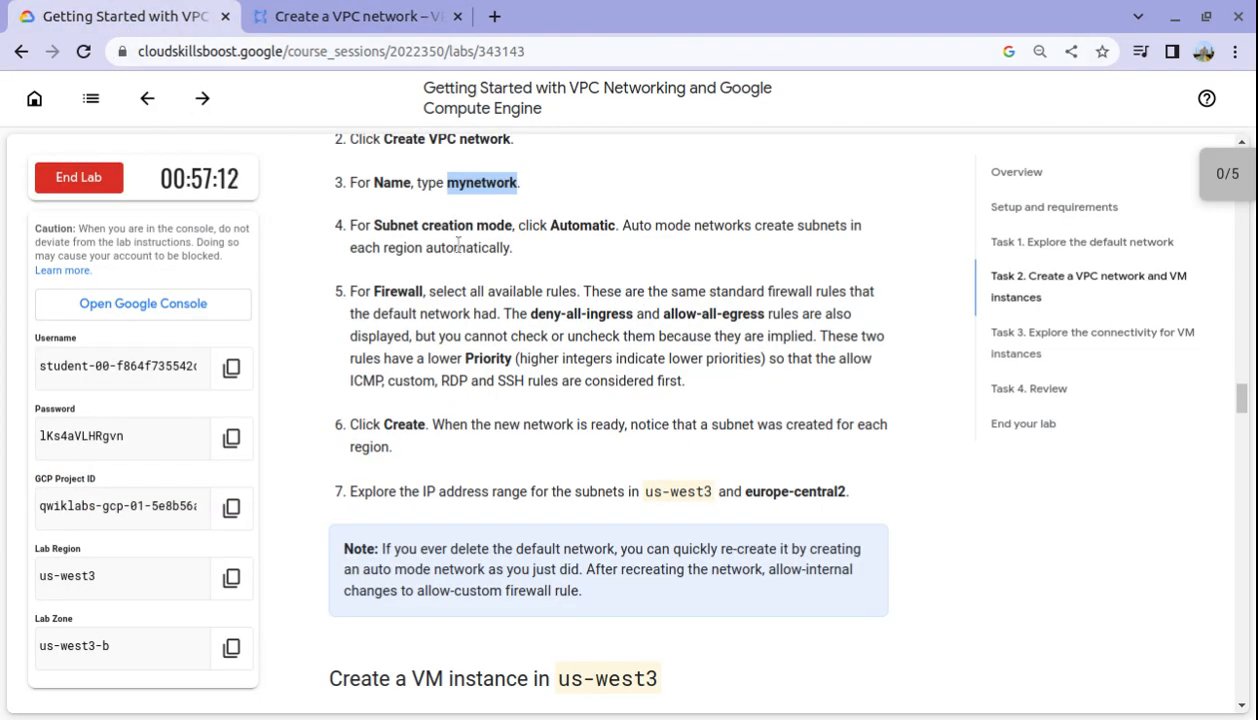
scroll(458, 245, down, 1)
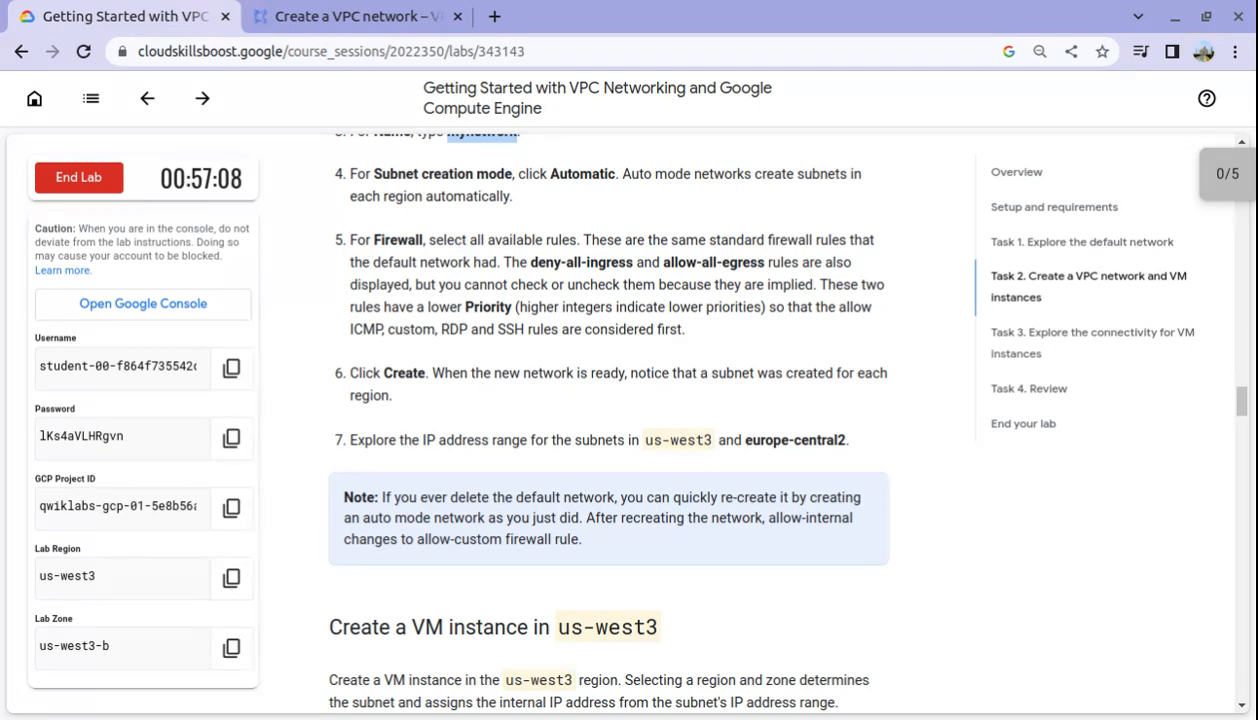
click(399, 18)
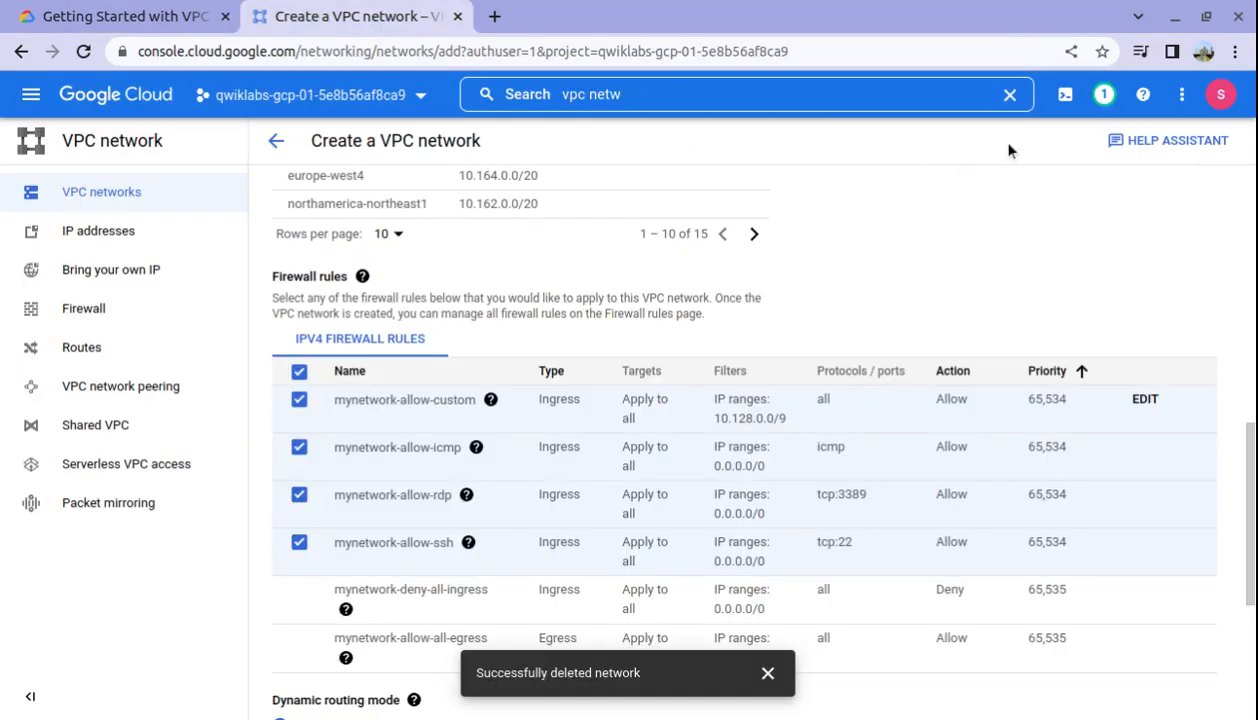
click(1106, 95)
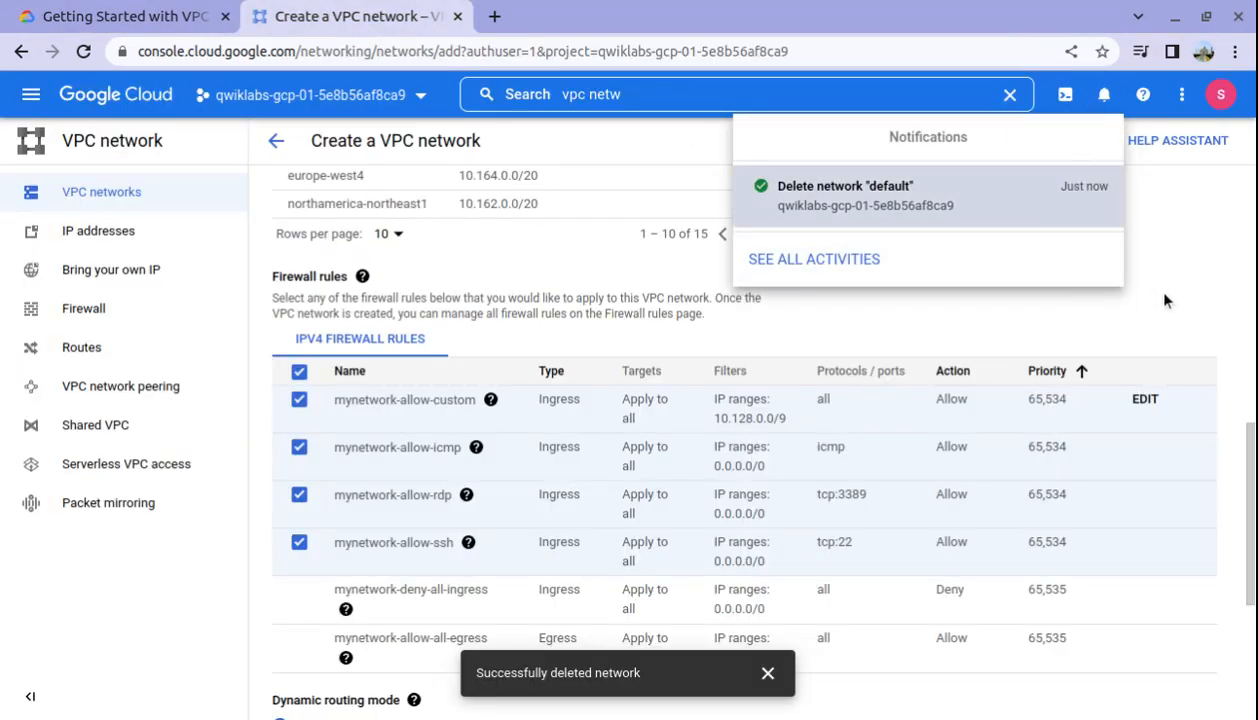
click(1187, 228)
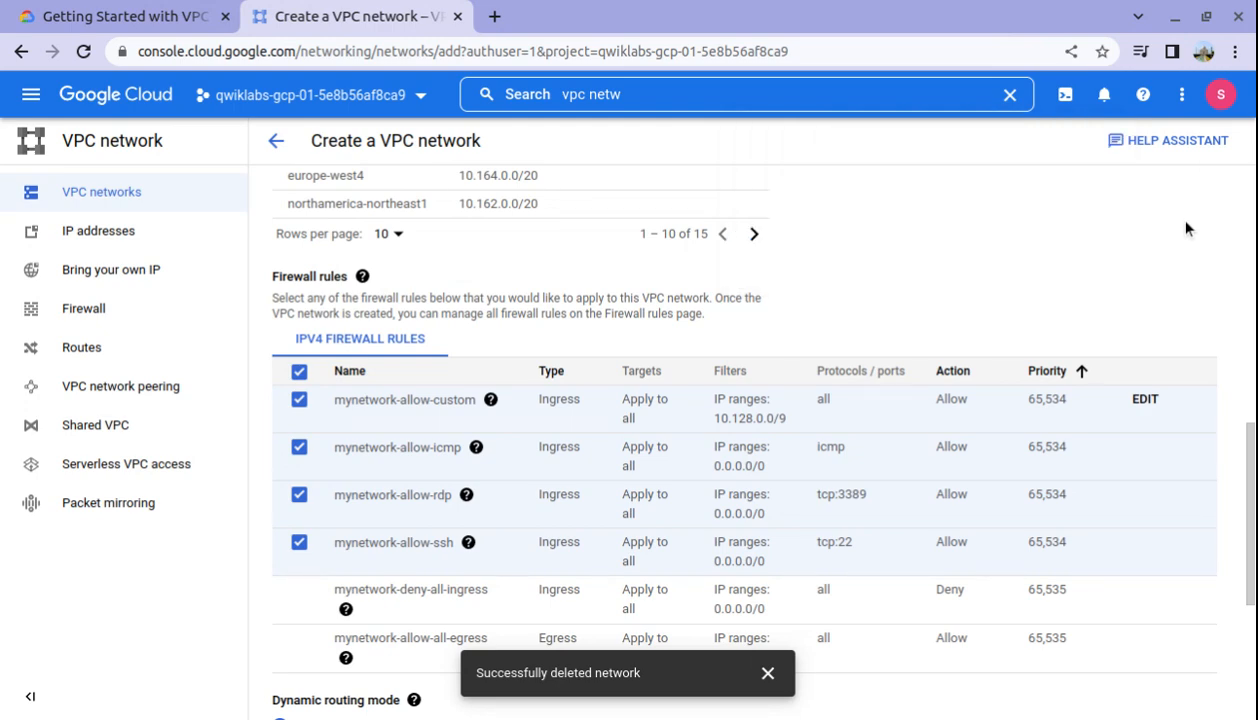
scroll(636, 255, down, 1)
scroll(636, 255, down, 3)
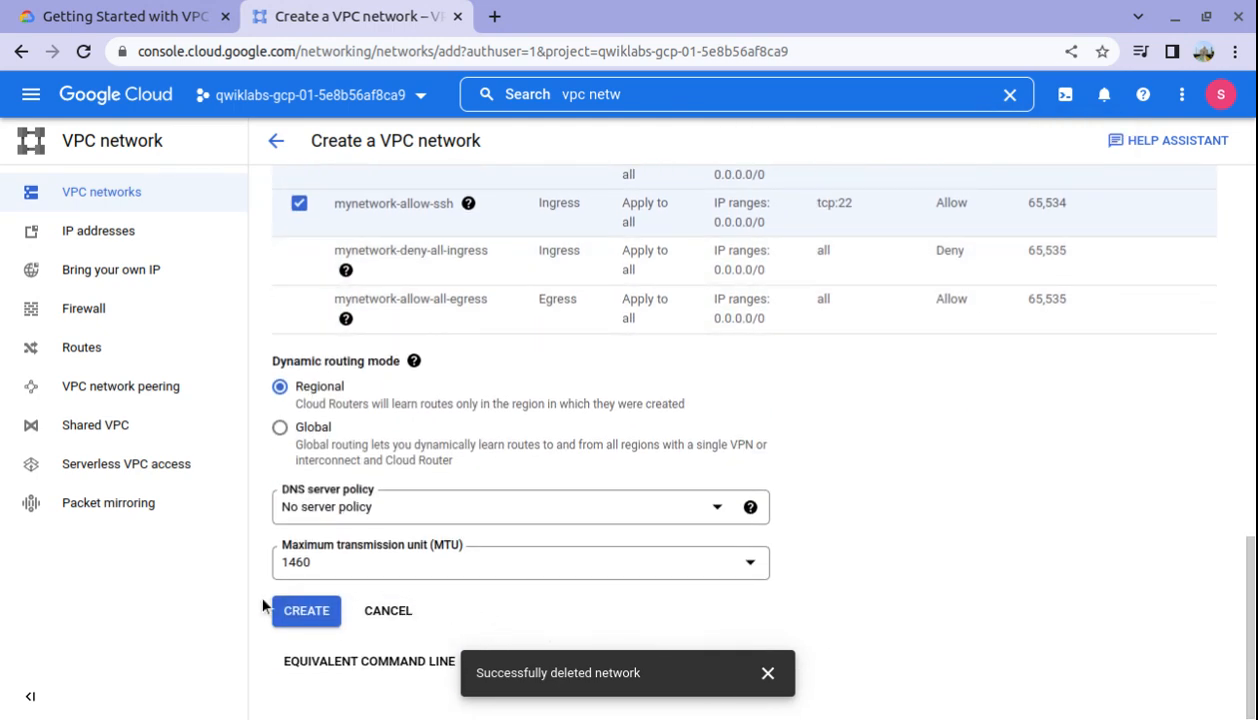
click(320, 610)
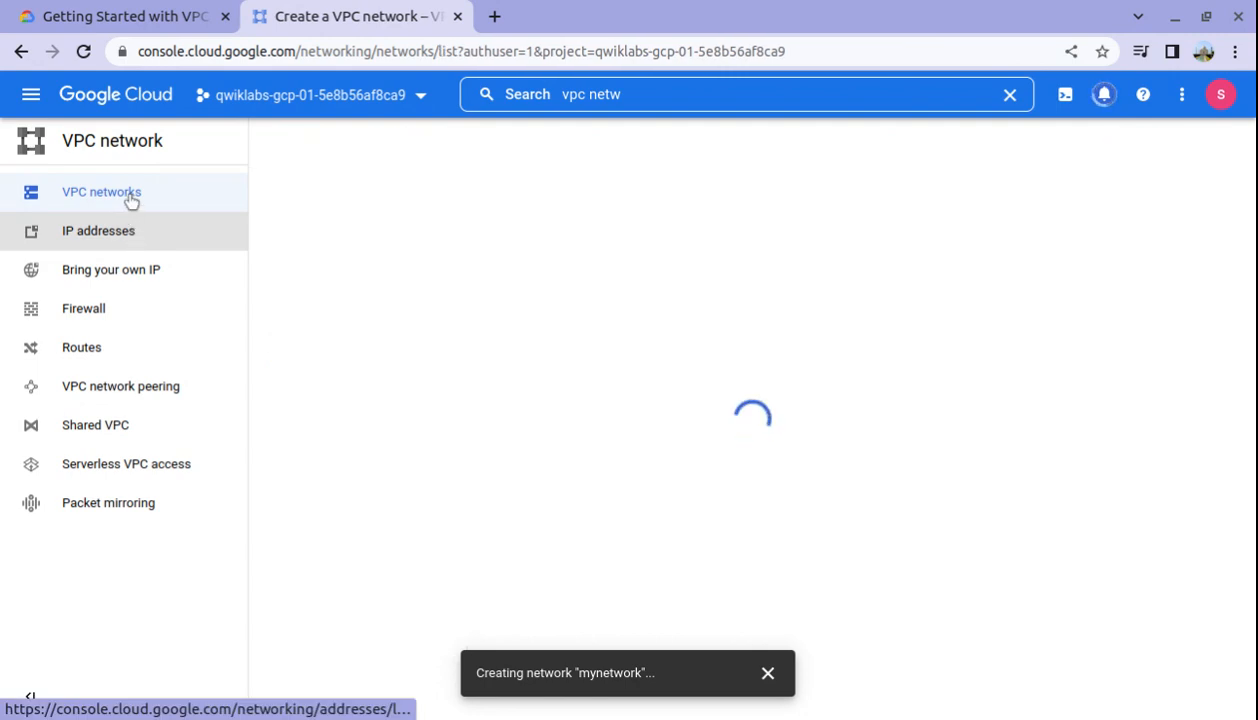
click(100, 310)
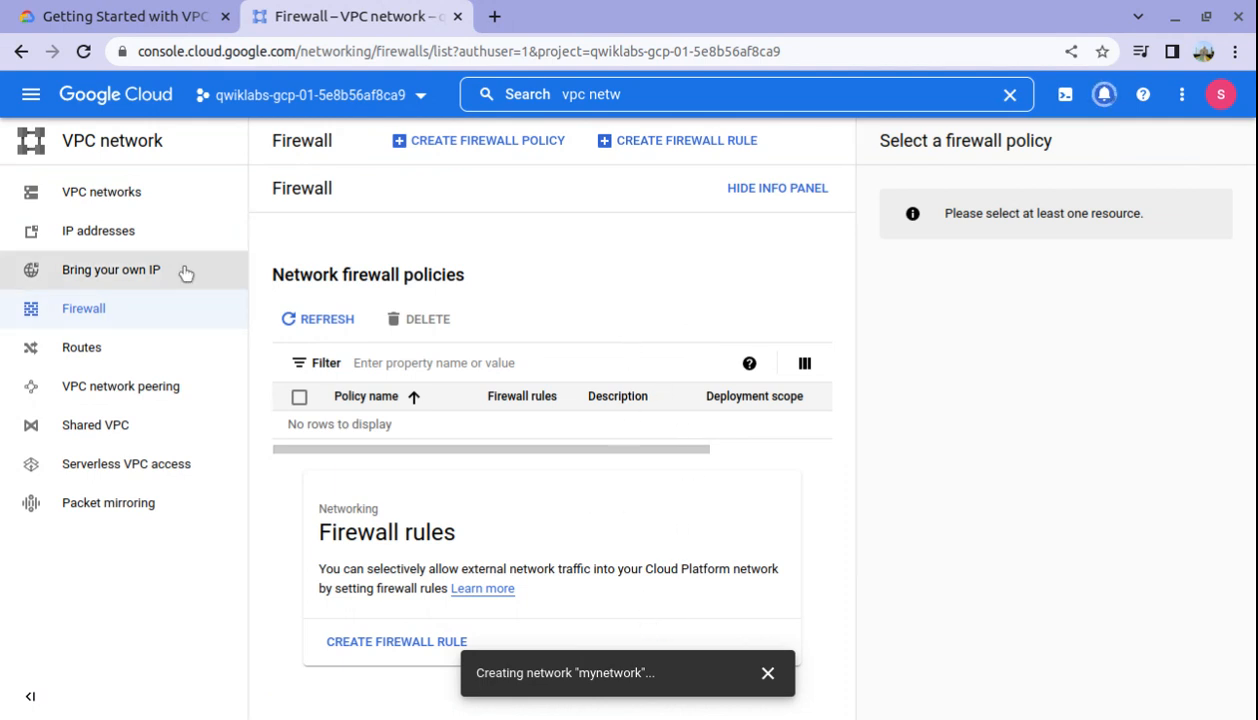
click(322, 330)
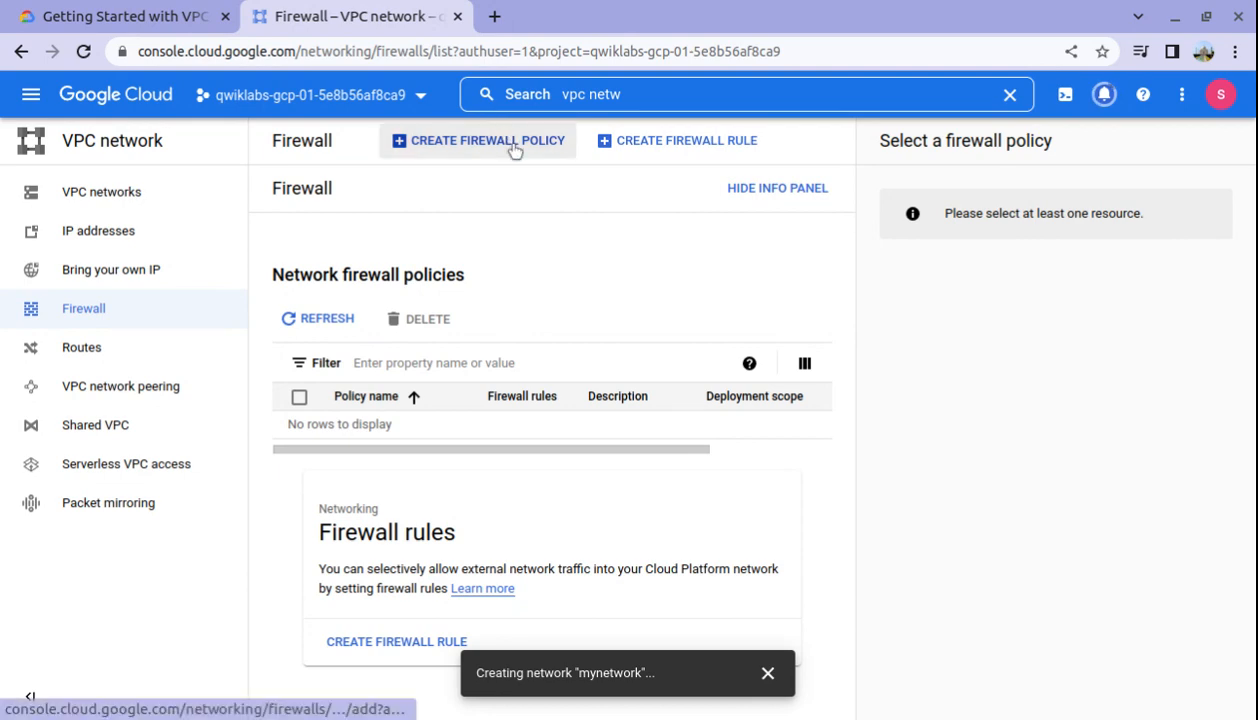
click(640, 140)
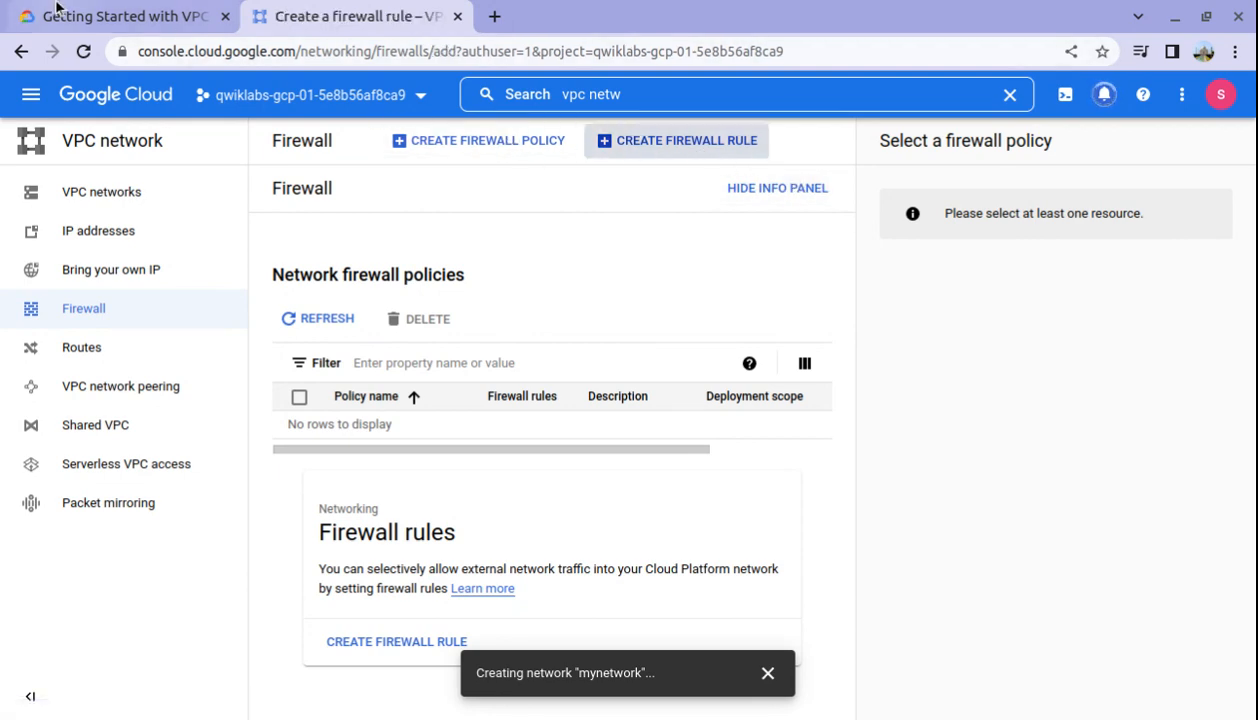
click(137, 16)
scroll(578, 478, down, 1)
scroll(578, 478, down, 2)
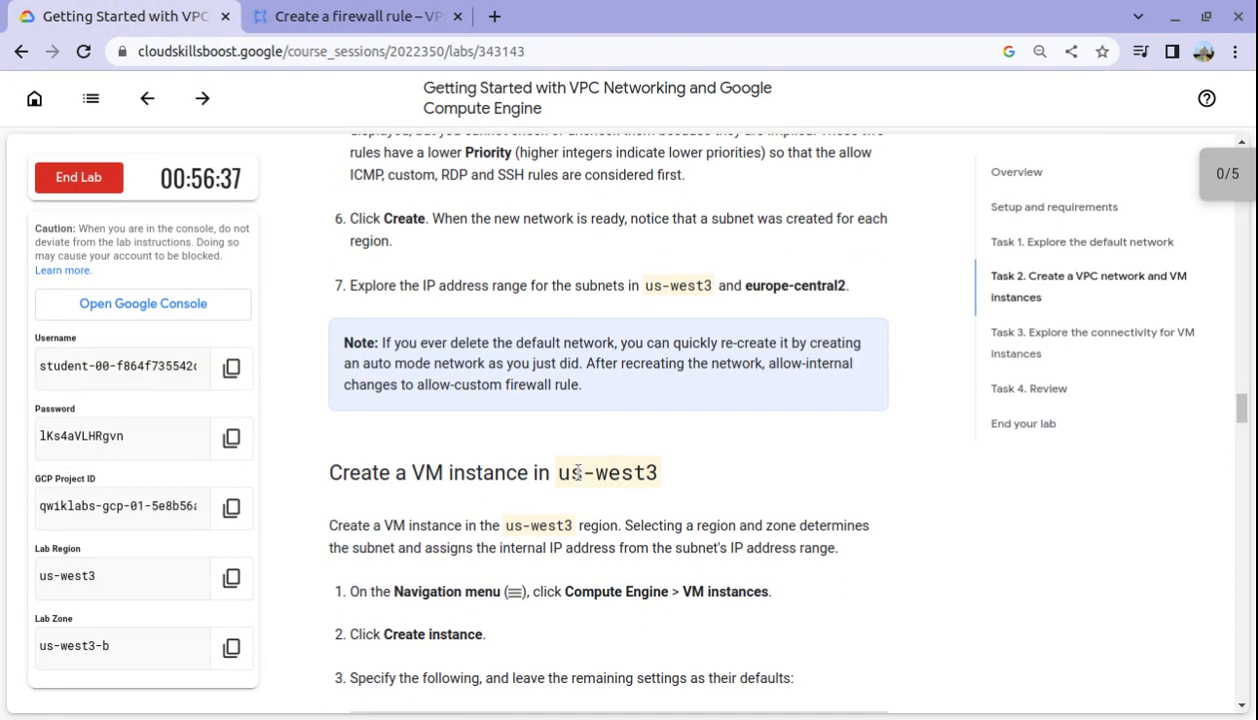
scroll(369, 190, up, 2)
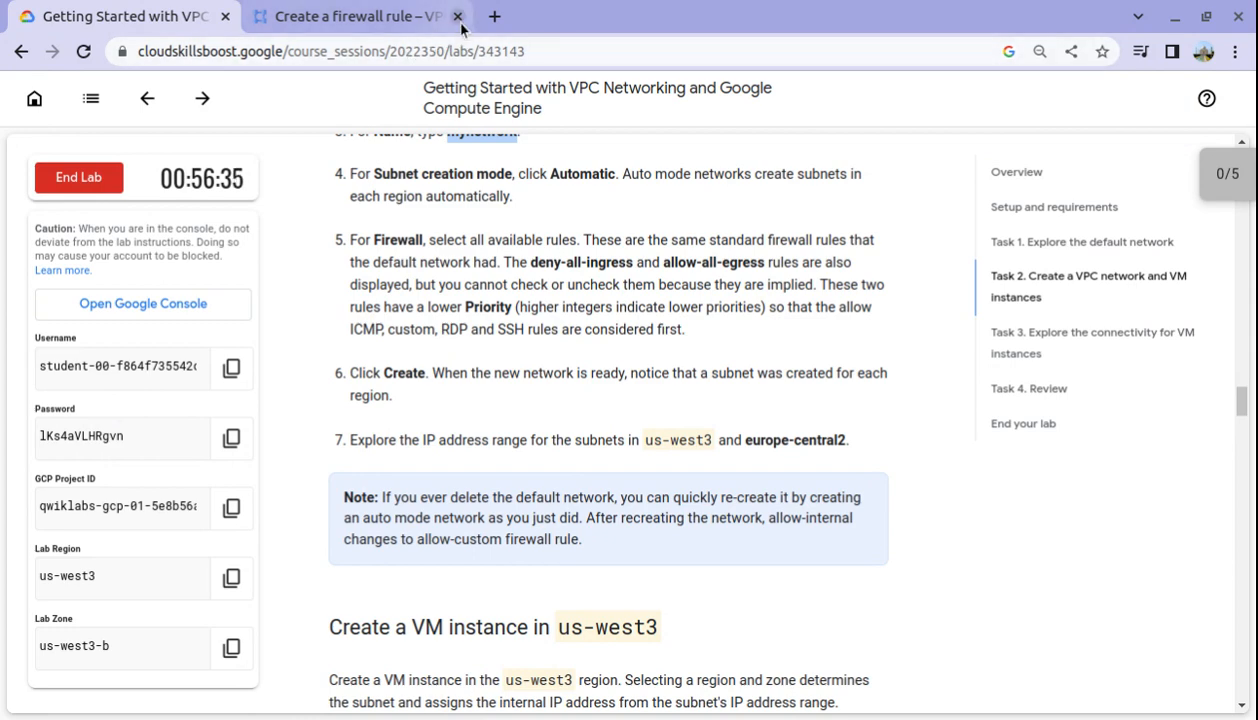
Open the Compute Engine VM instances page and read the lab's instructions for creating a VM instance in us-west3.
click(384, 20)
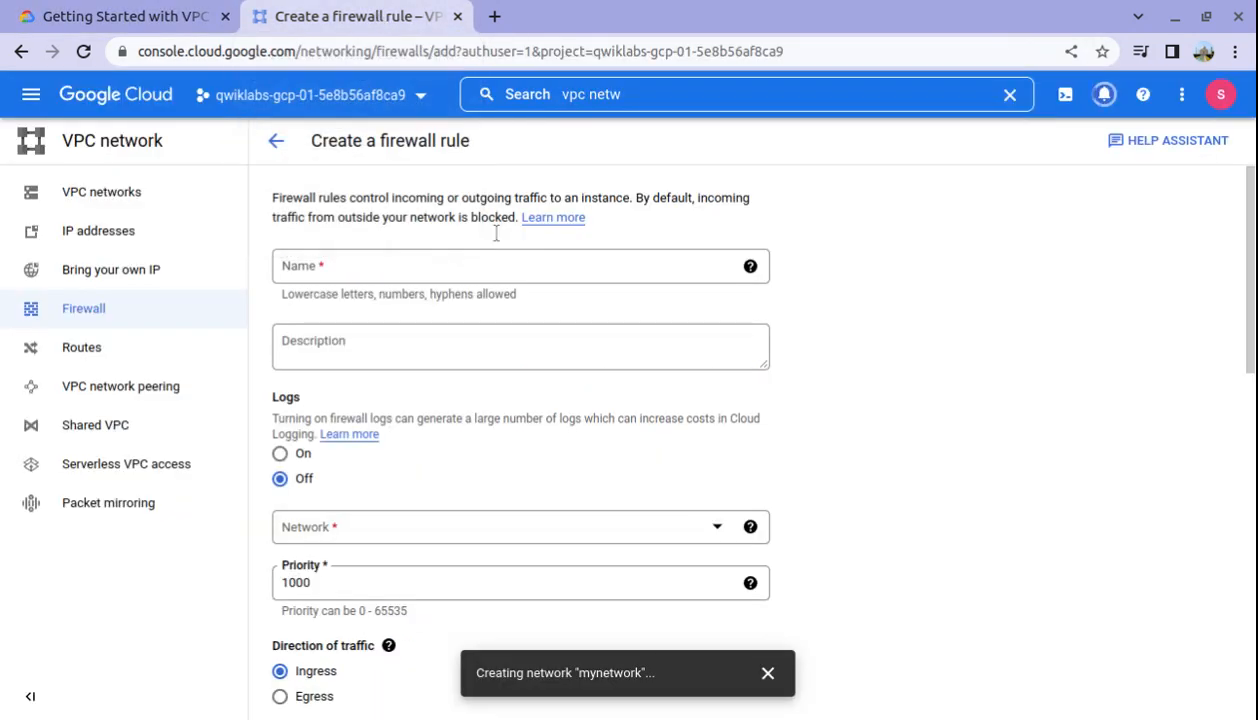
click(44, 97)
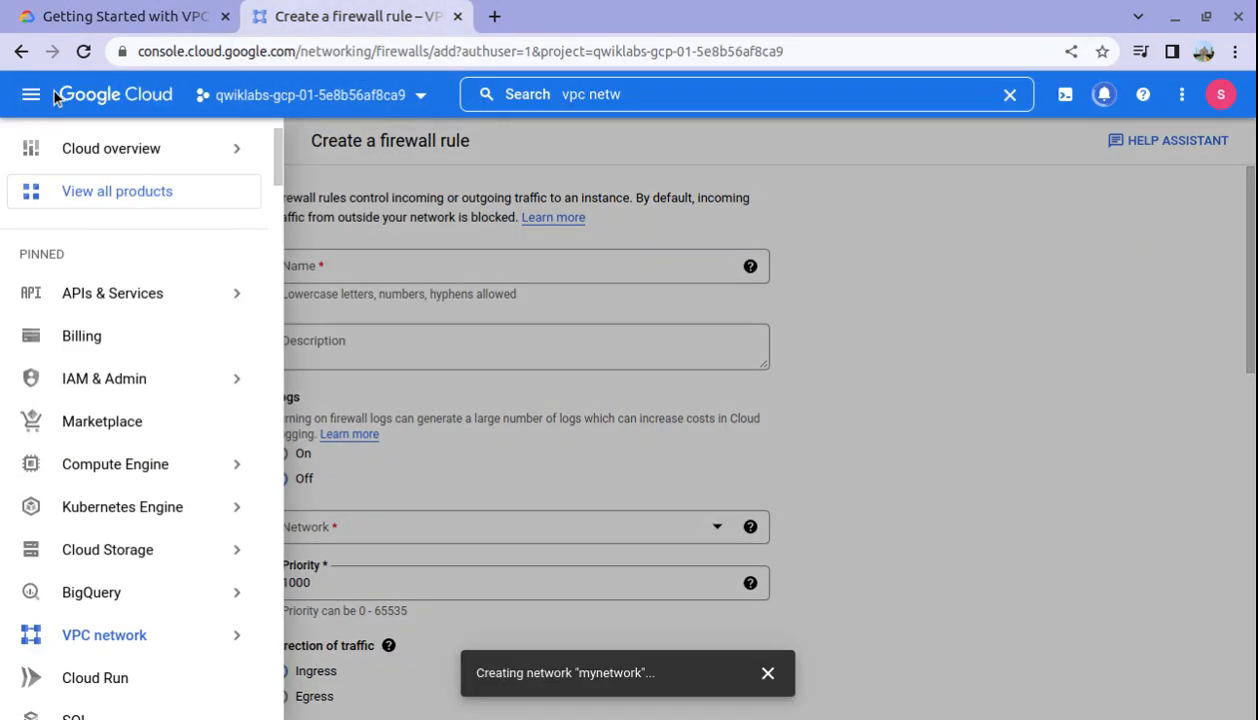
mouse_move(209, 495)
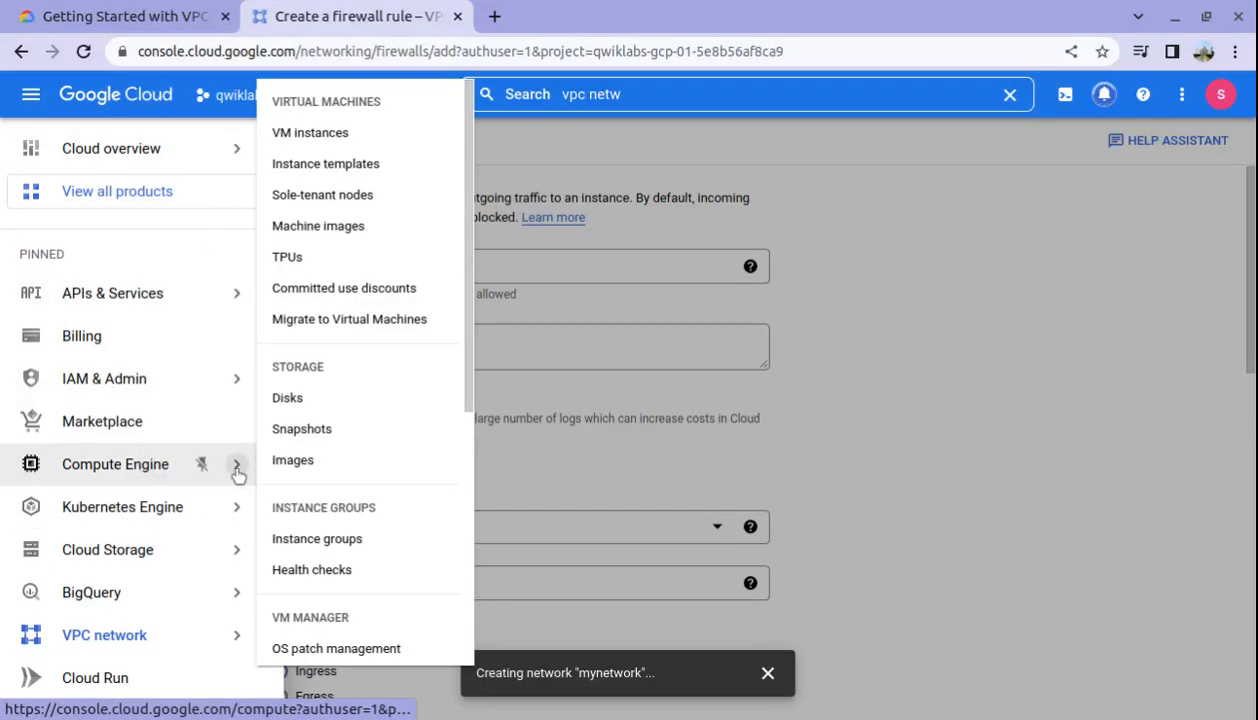
click(314, 130)
click(90, 16)
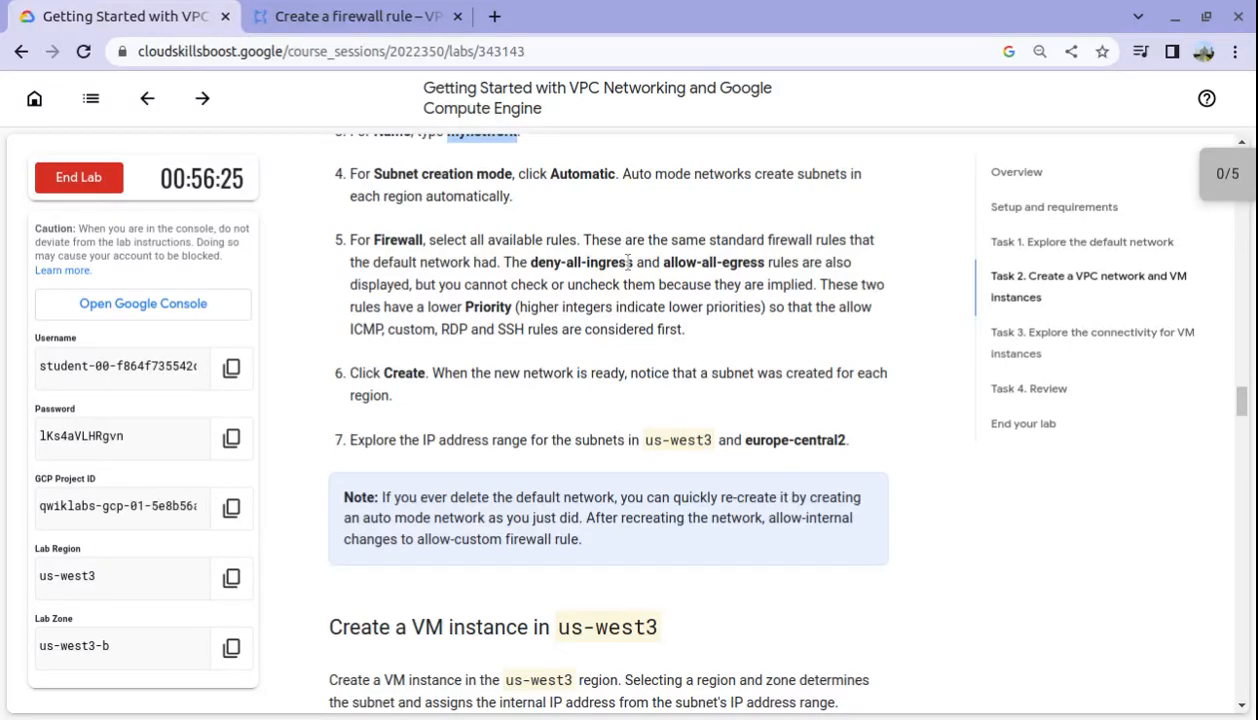
scroll(628, 262, down, 4)
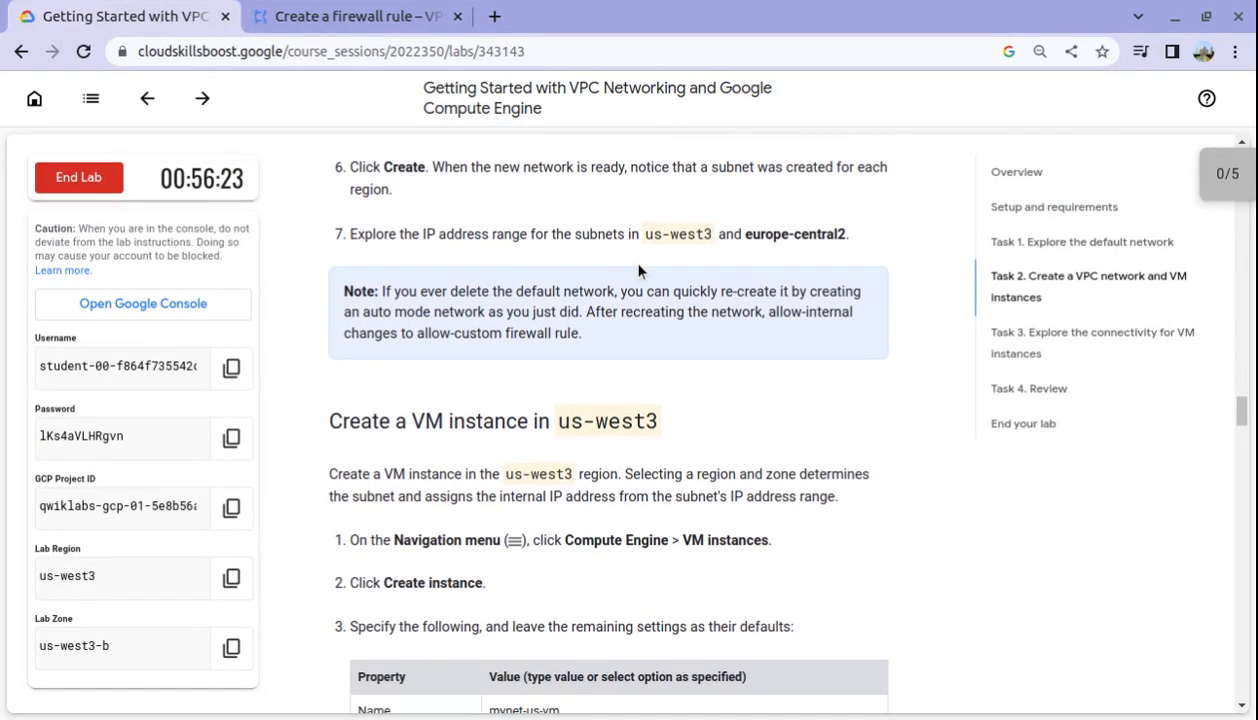
scroll(638, 270, down, 3)
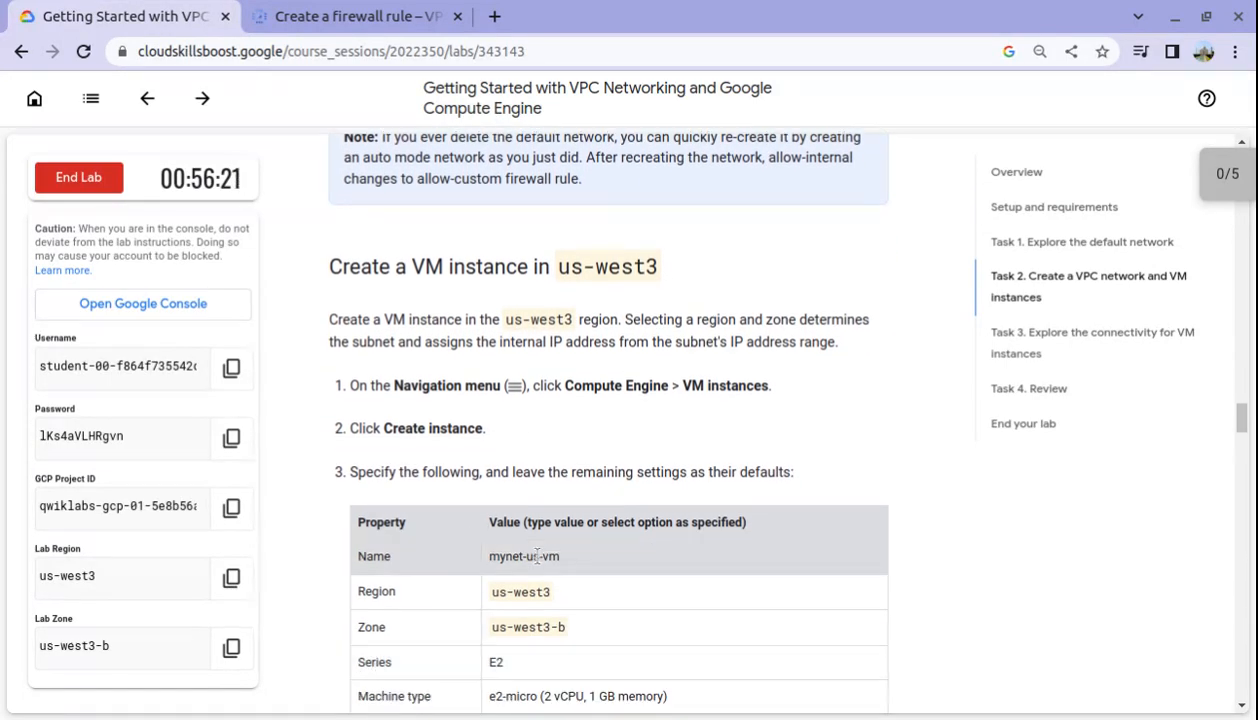
Copy the instance name mynet-us-vm from the lab instructions and open the console's Compute Engine VM instances page.
triple_click(537, 556)
key(ctrl+c)
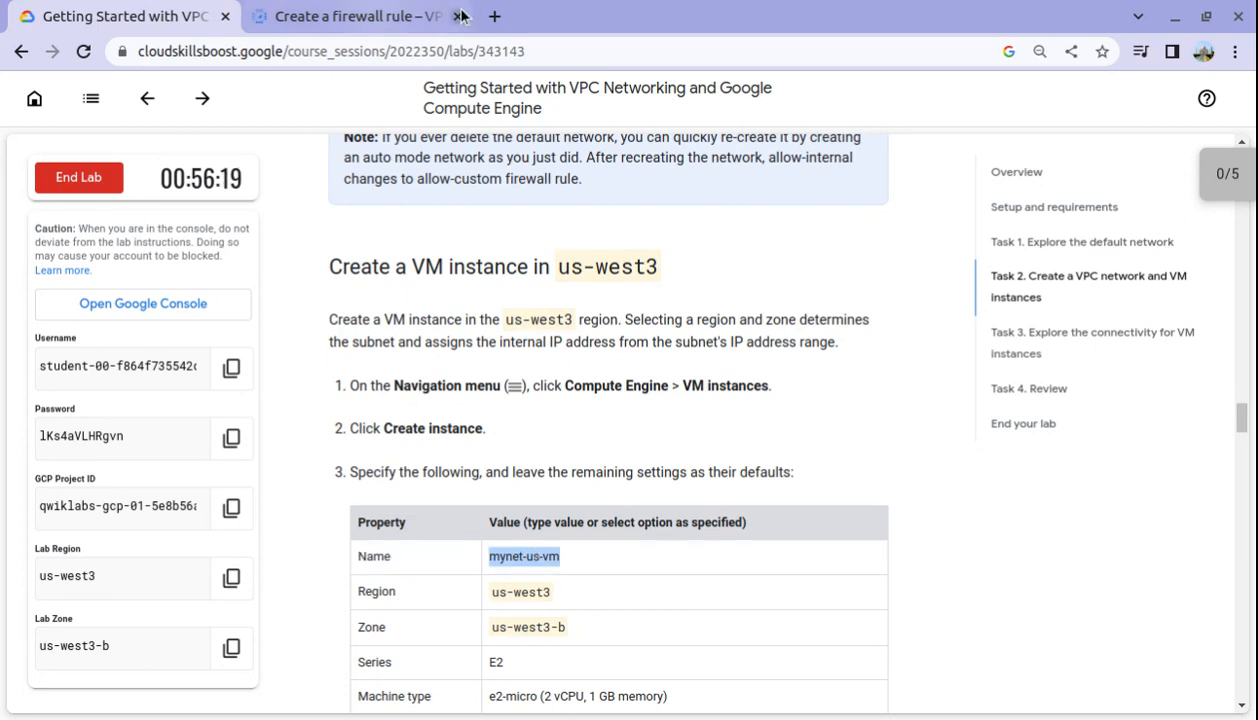
click(402, 18)
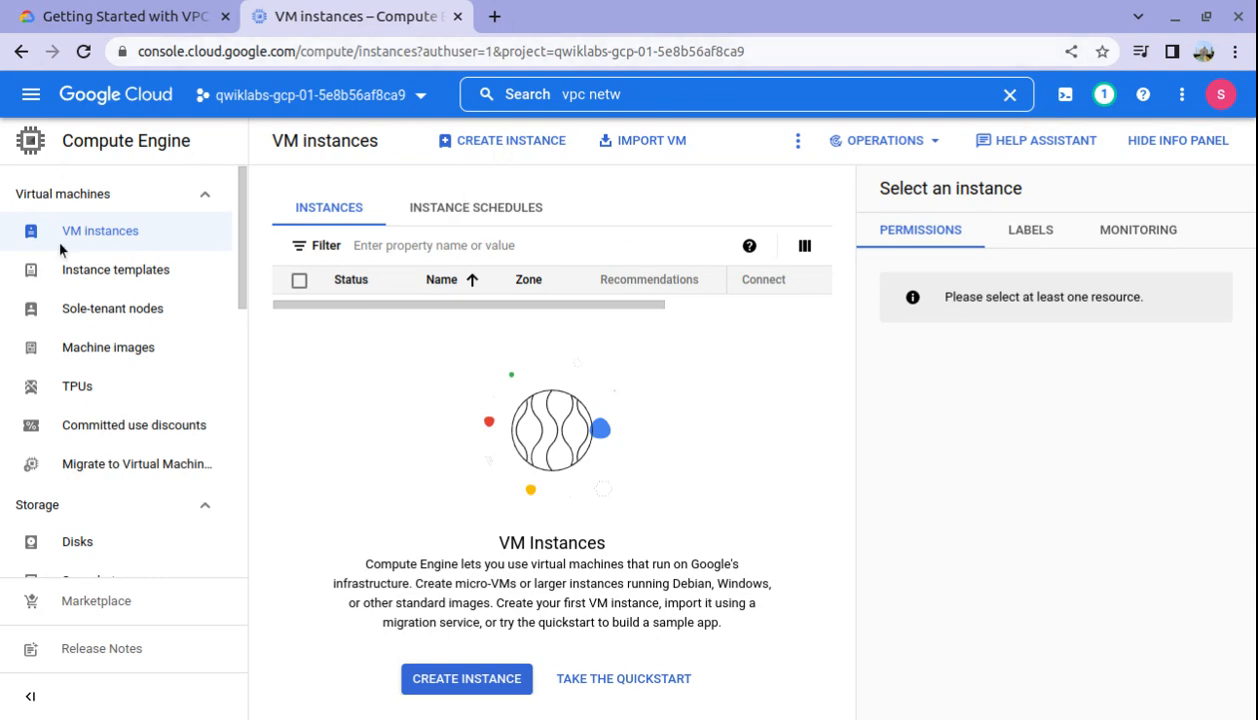
click(36, 96)
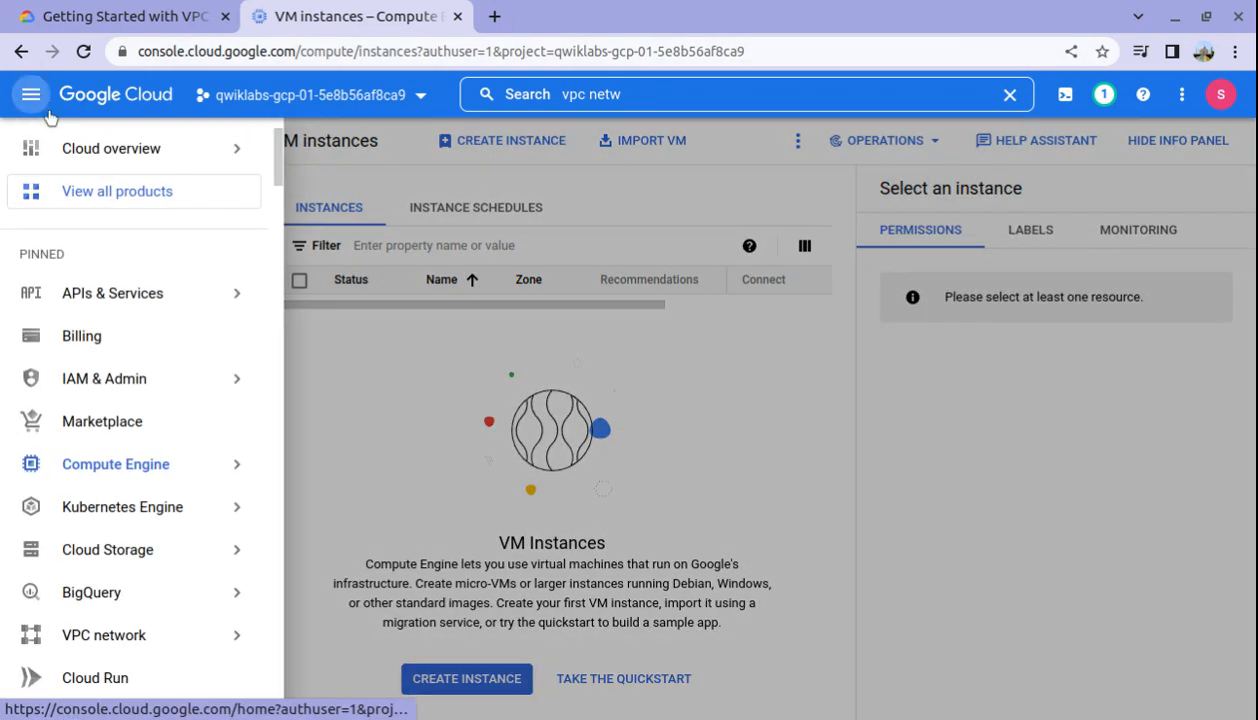
mouse_move(150, 464)
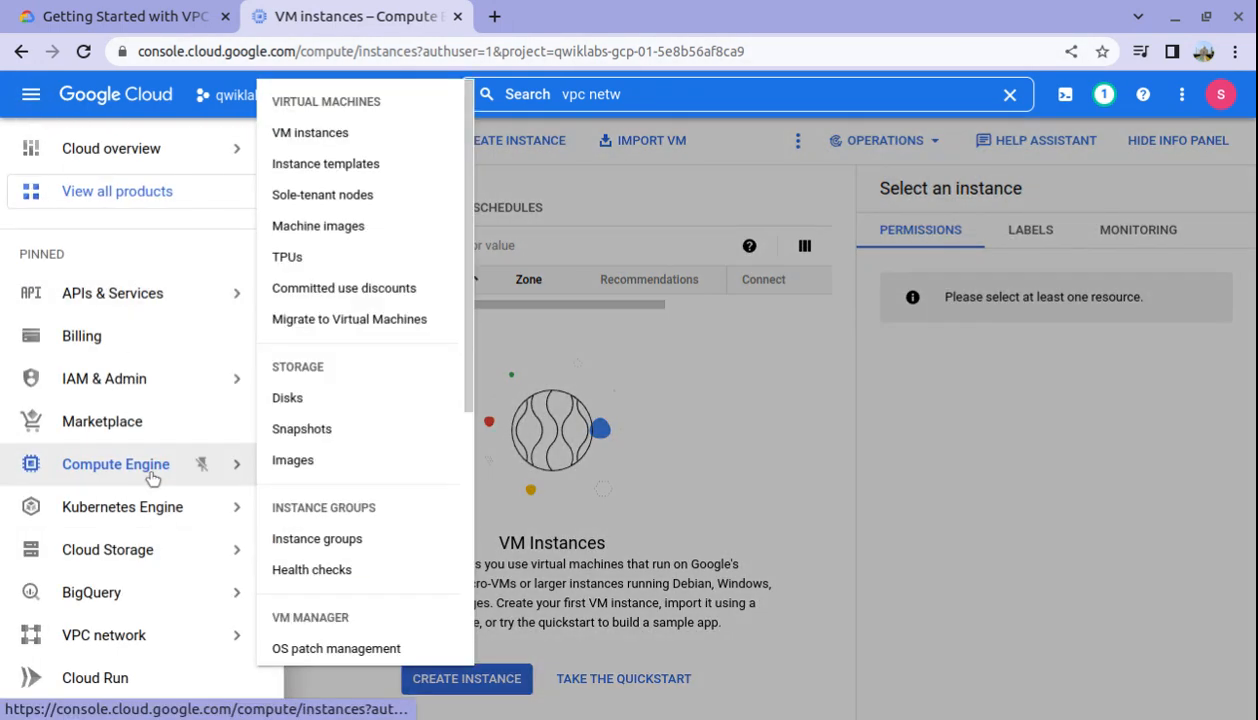
click(349, 135)
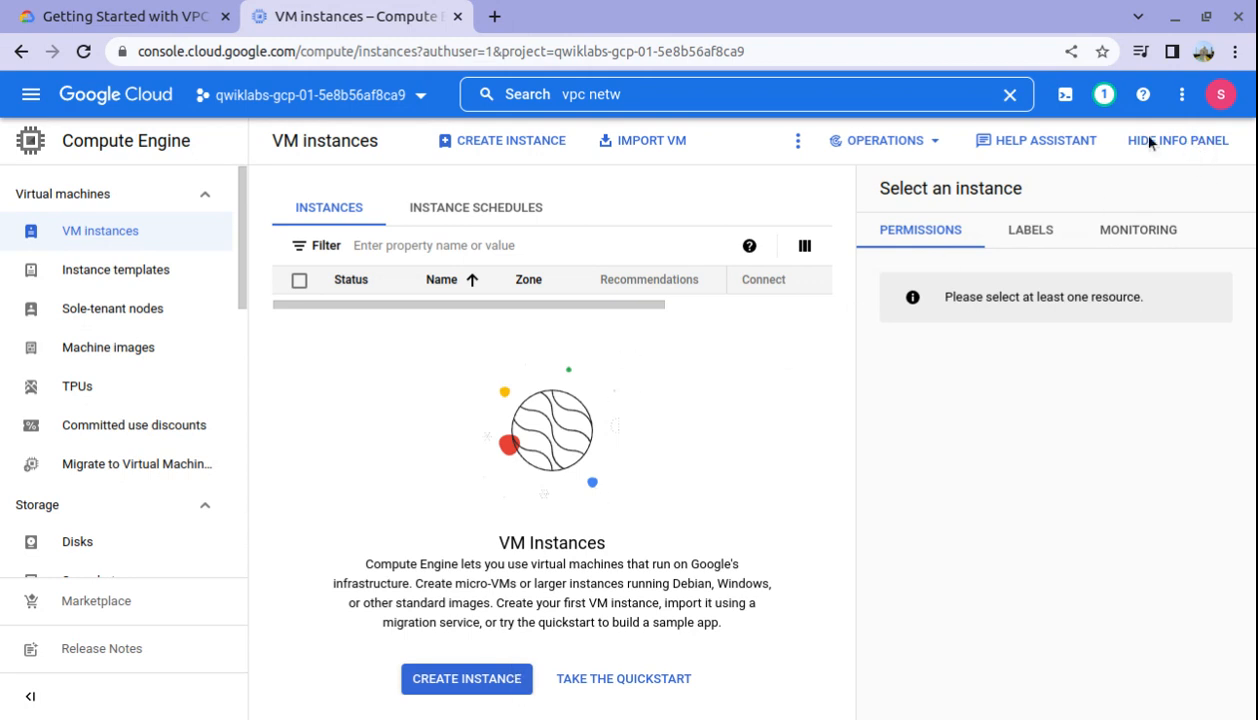
Check the console notifications for the network creation and reload the VM instances page.
click(1102, 97)
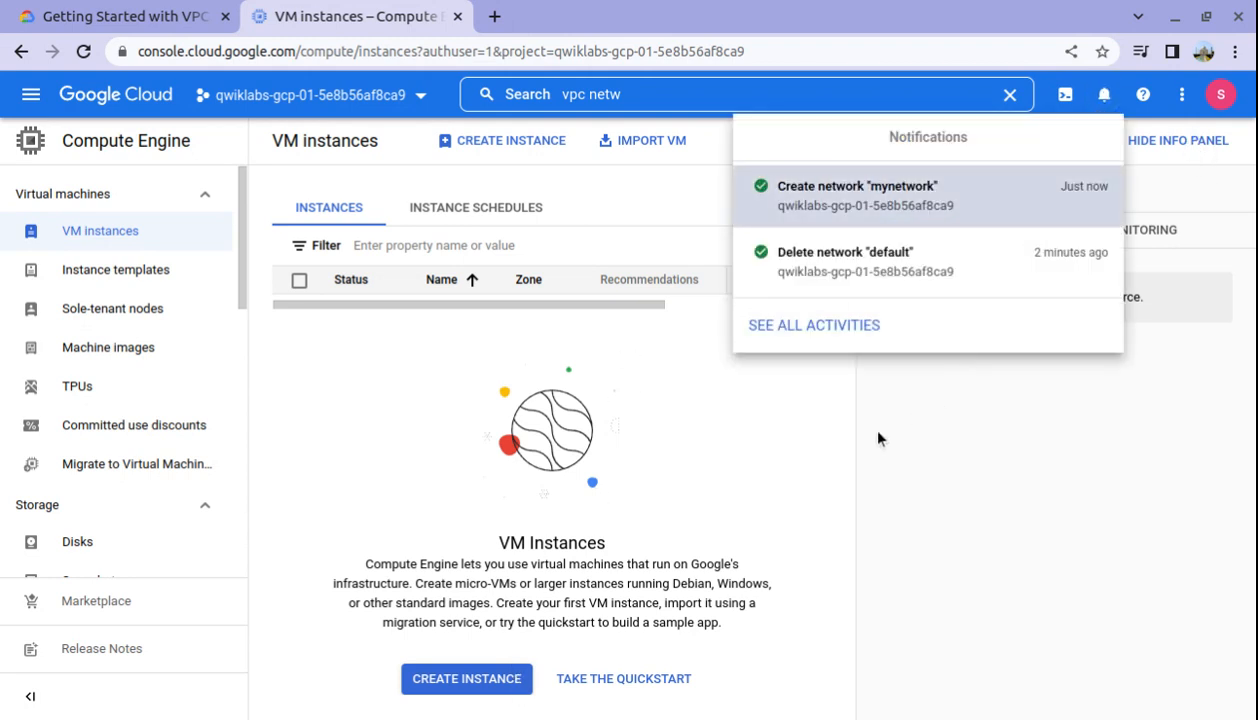
click(815, 430)
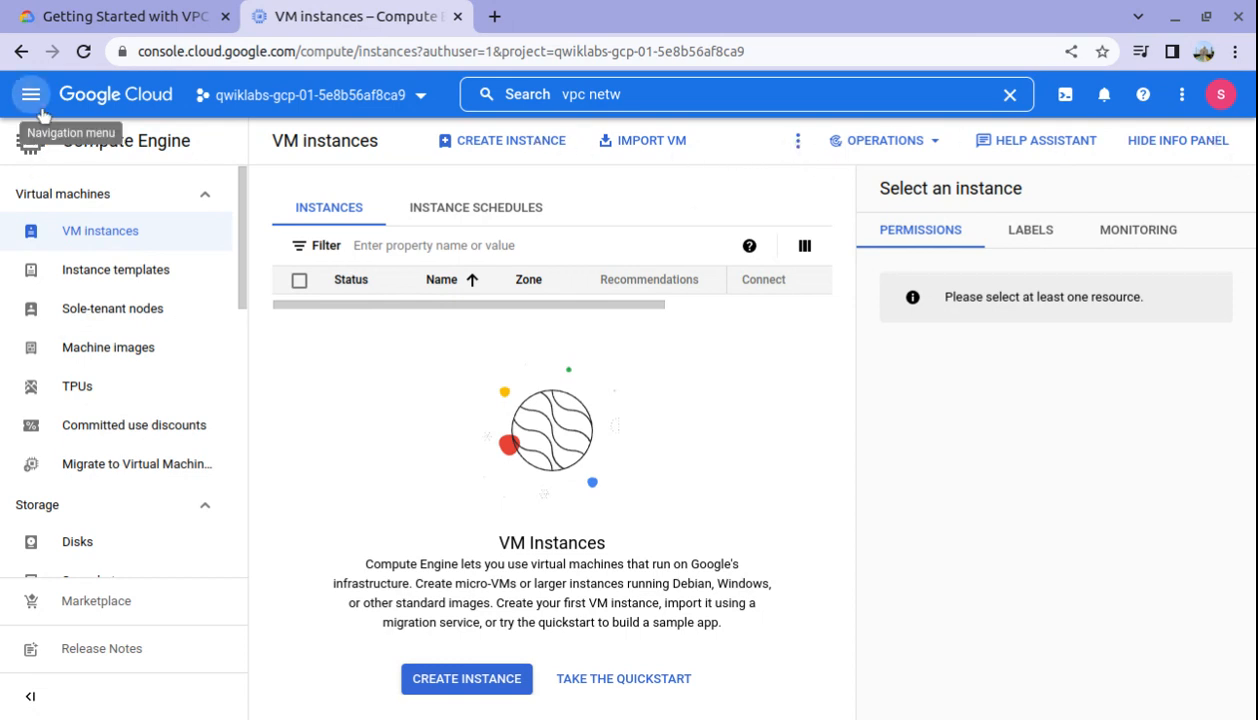
key(ctrl+r)
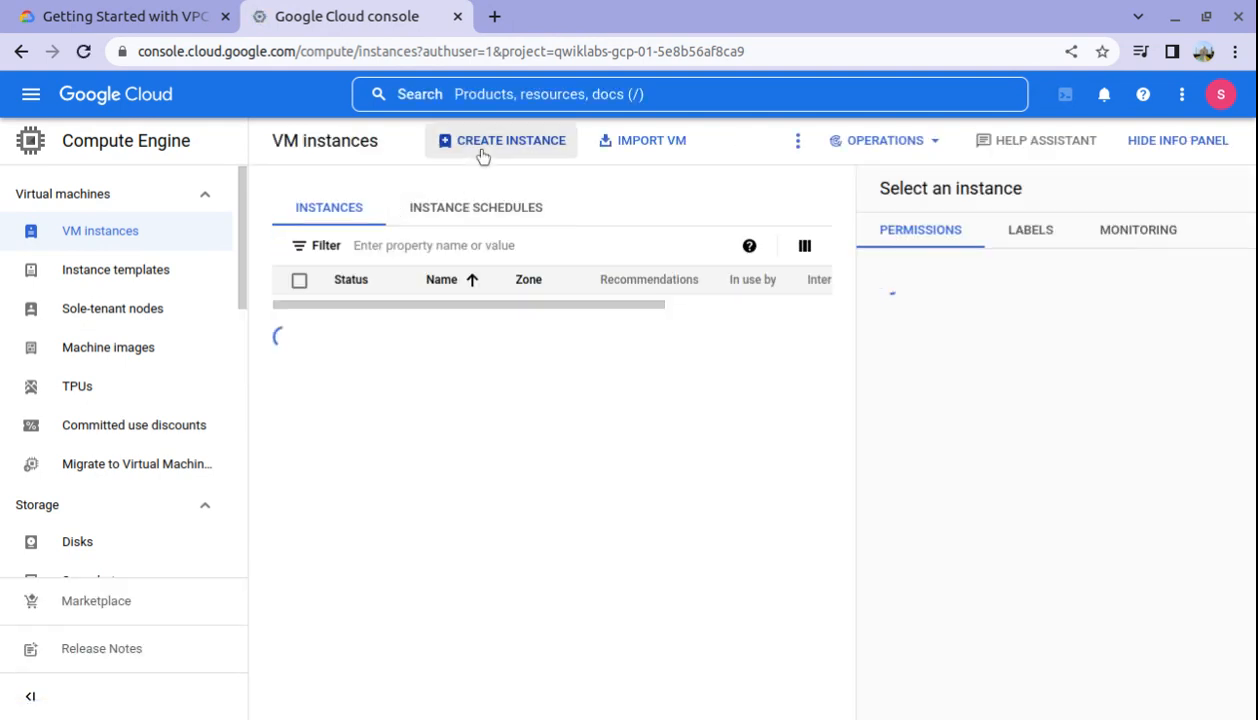
Start a new VM instance and name it mynet-us-vm.
click(481, 148)
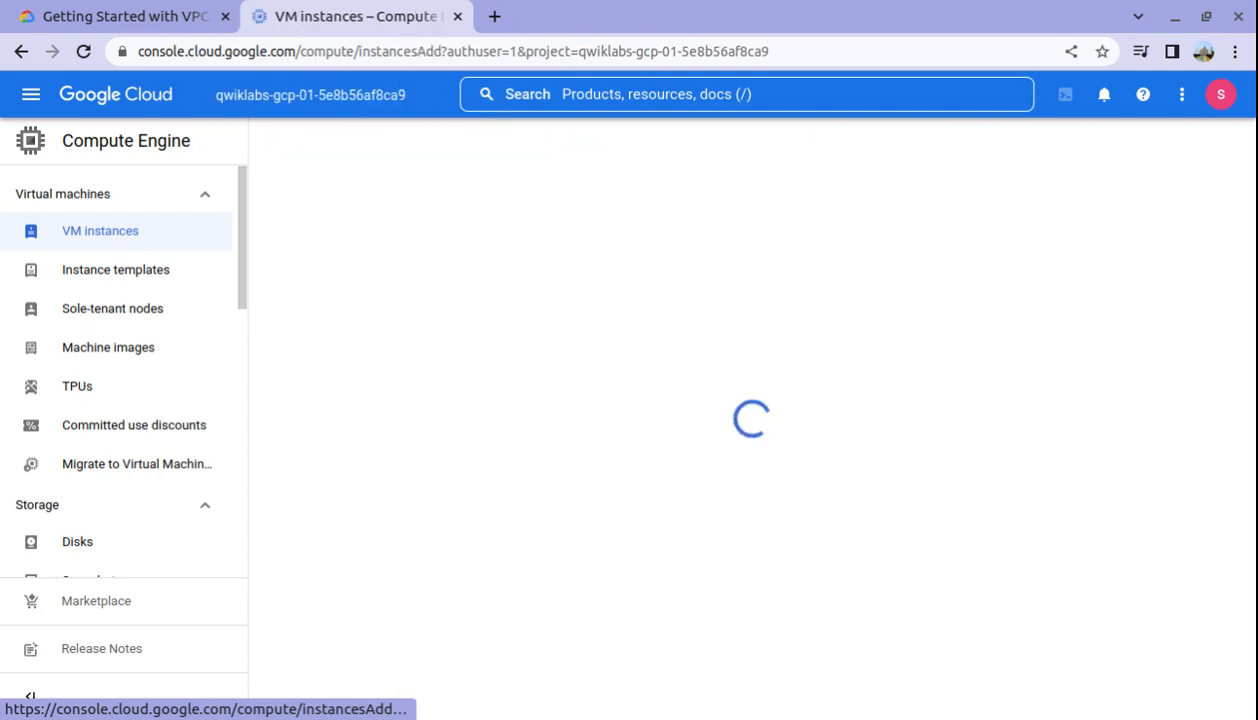
click(150, 18)
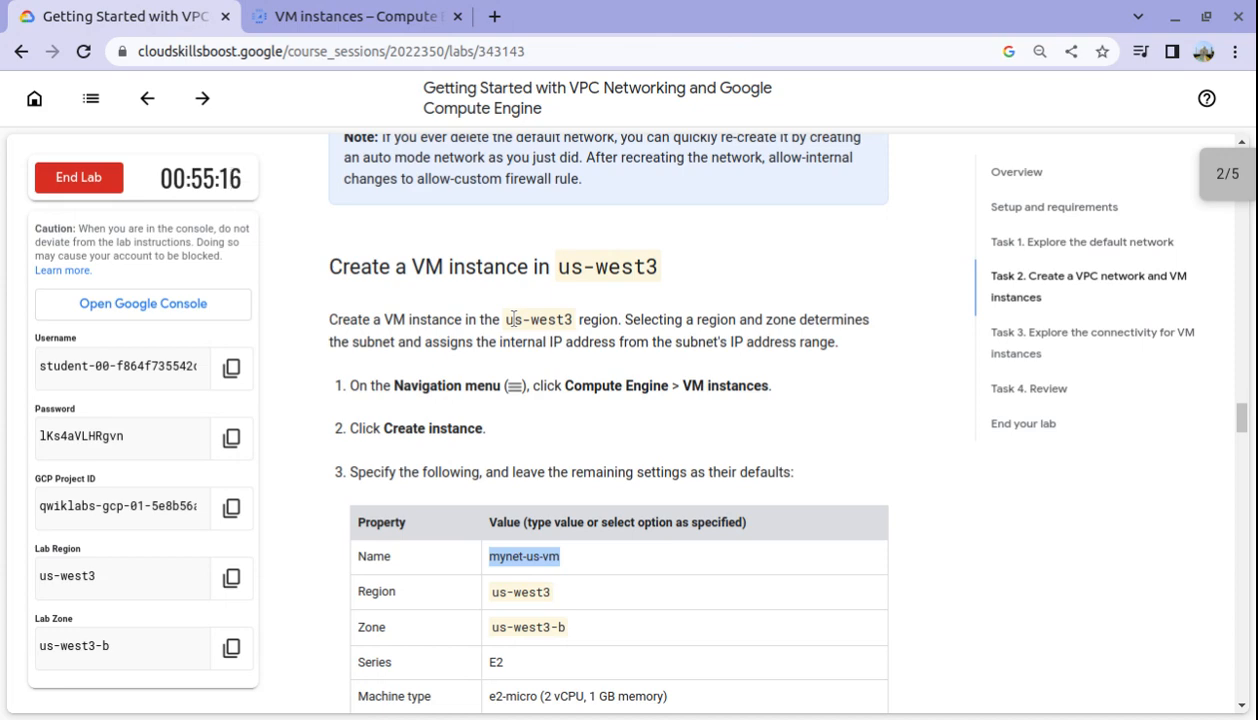
click(449, 18)
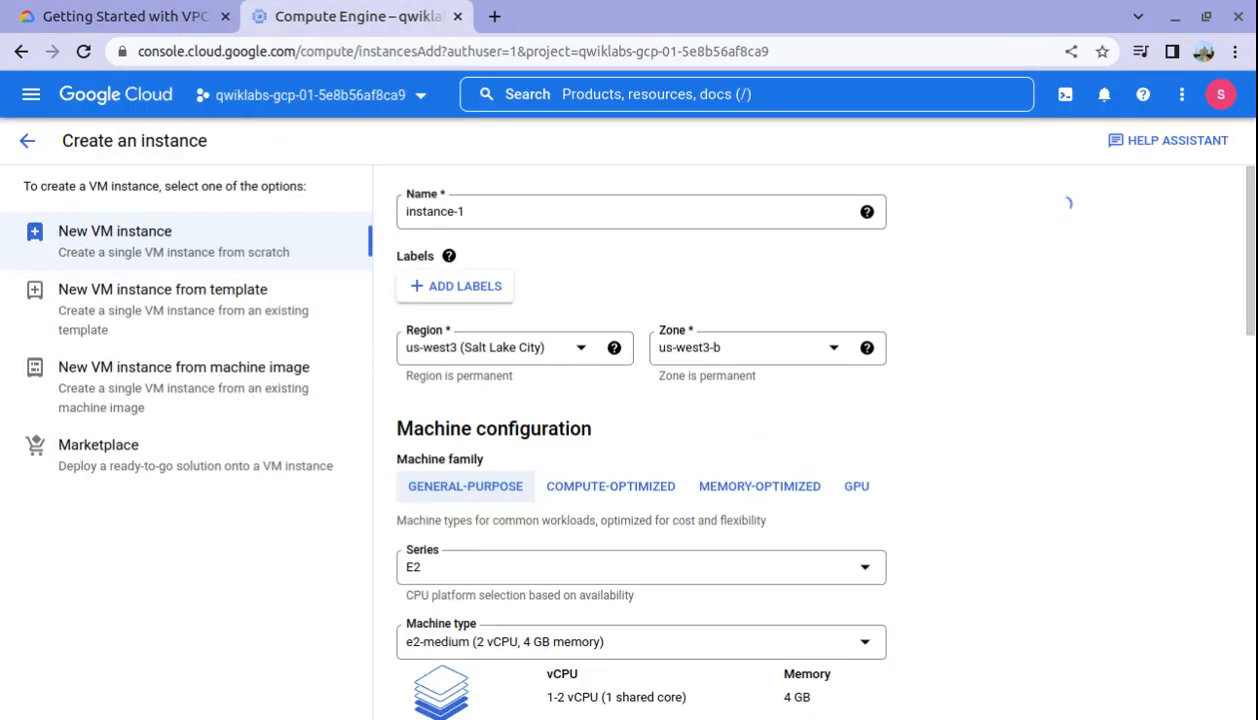
click(553, 208)
key(ctrl+a)
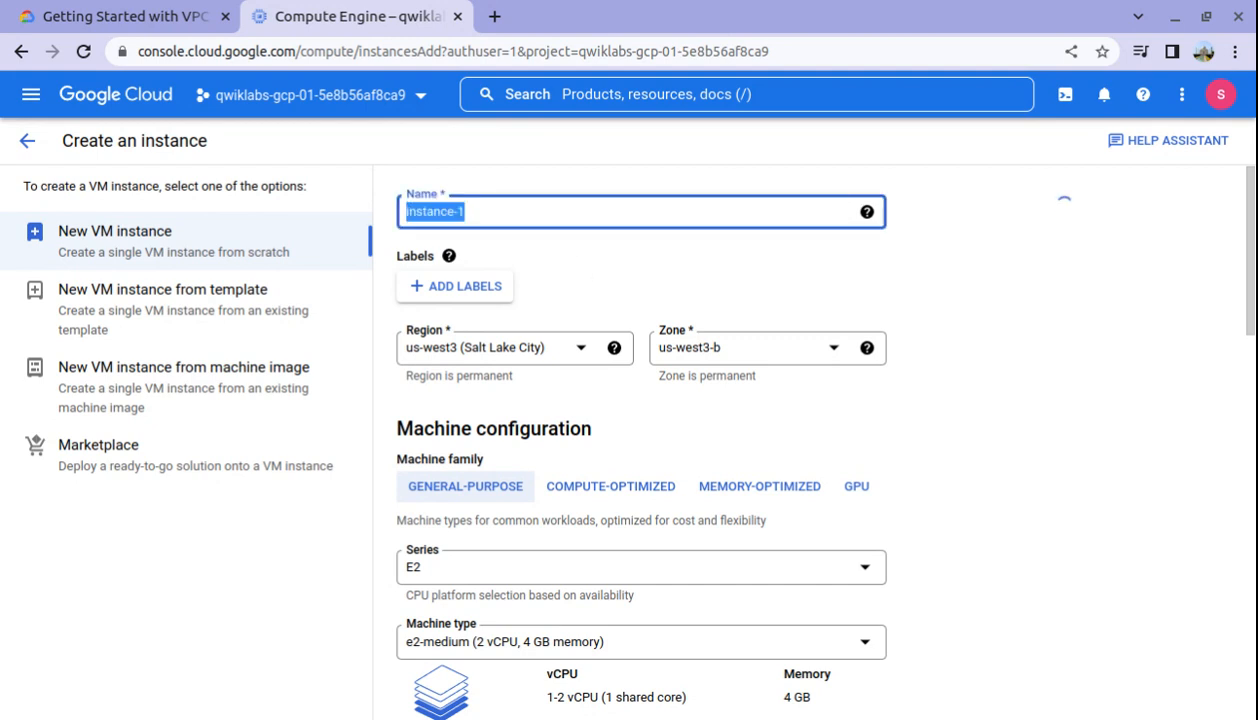
key(ctrl+v)
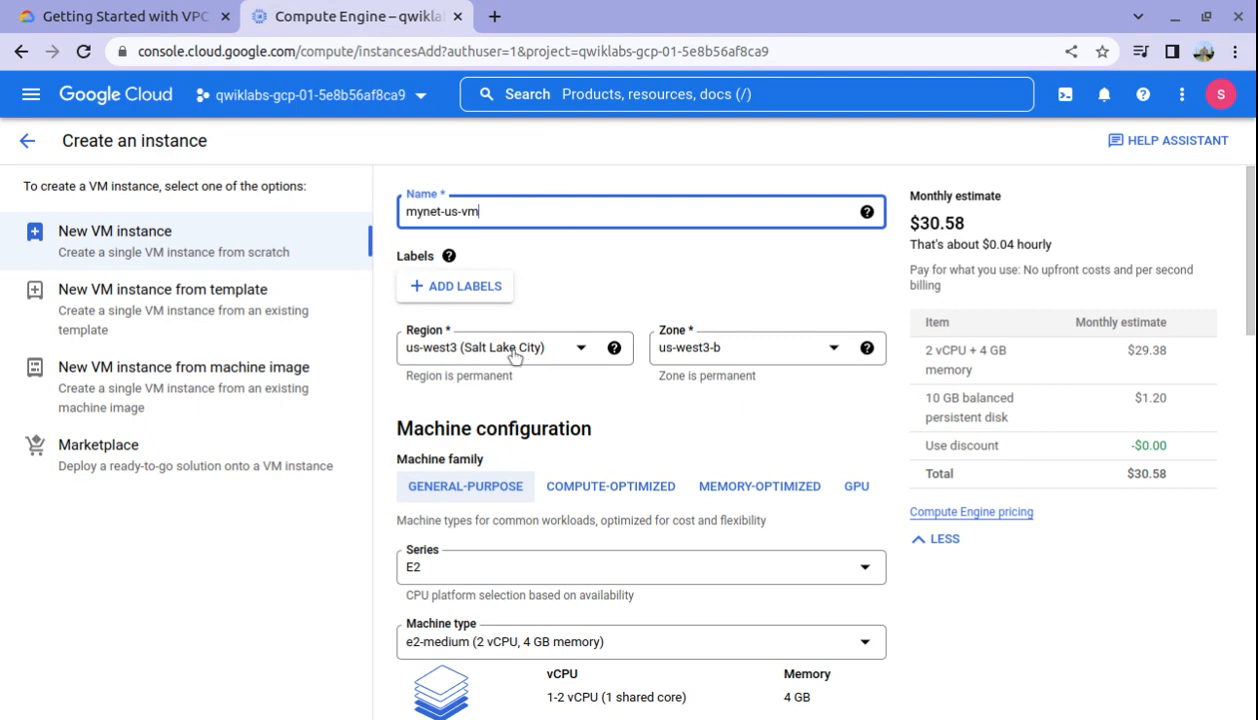
Check the lab's property table and set the machine type of mynet-us-vm to e2-micro.
click(110, 16)
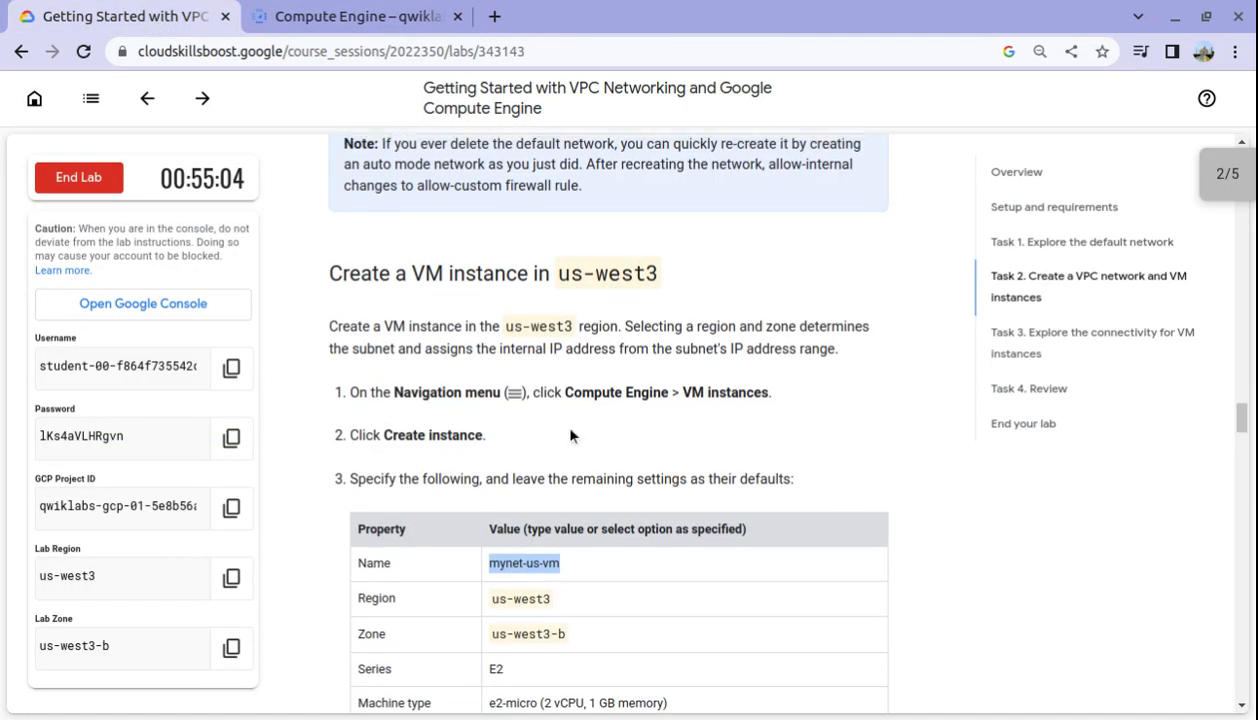
scroll(744, 643, down, 3)
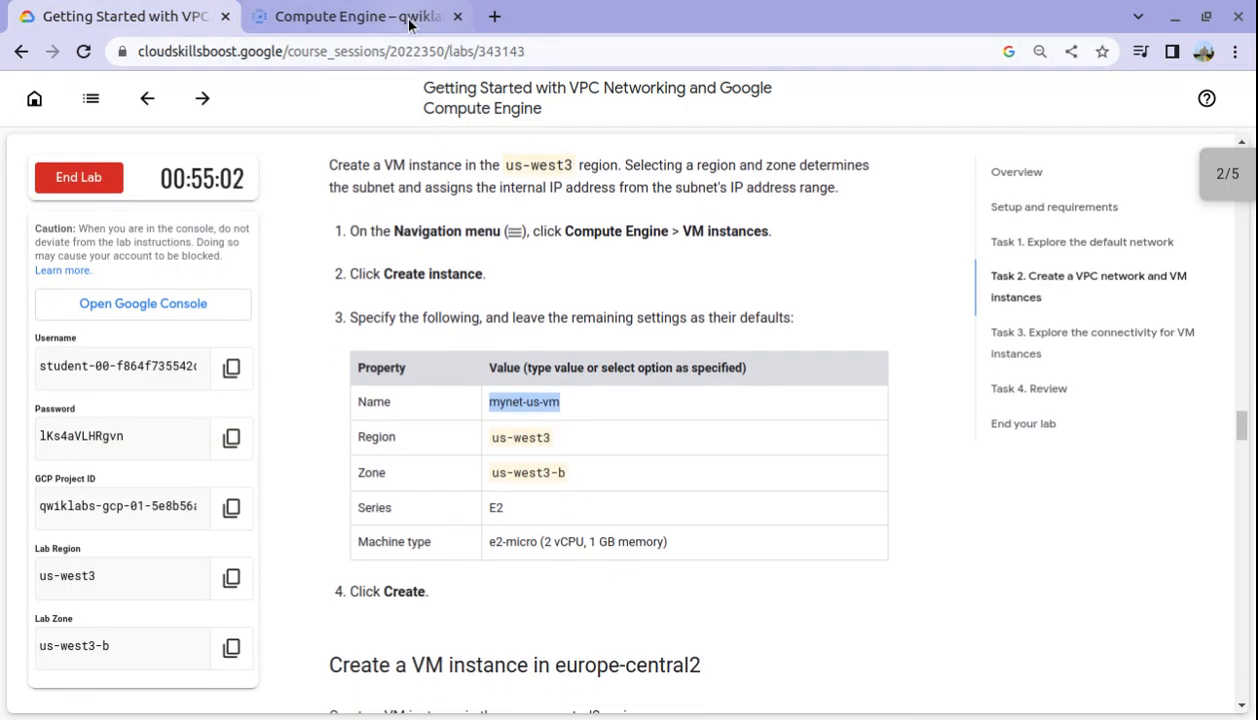
click(409, 24)
scroll(420, 640, down, 1)
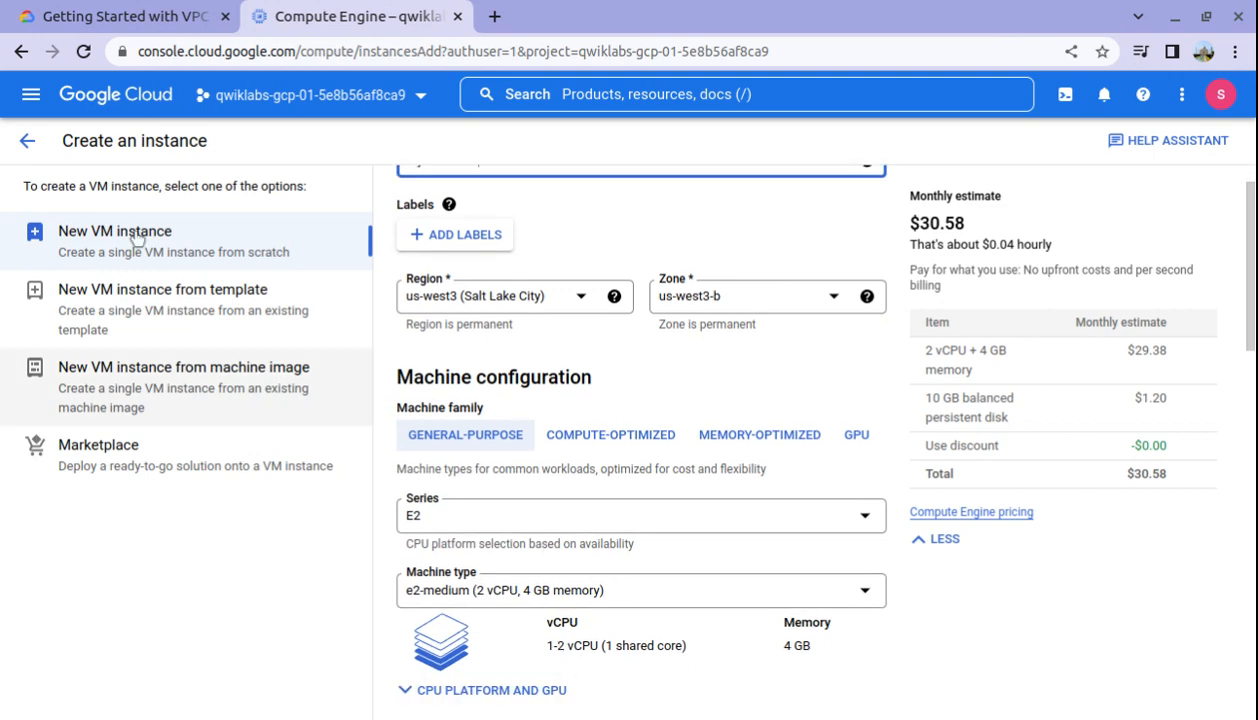
click(158, 12)
click(290, 16)
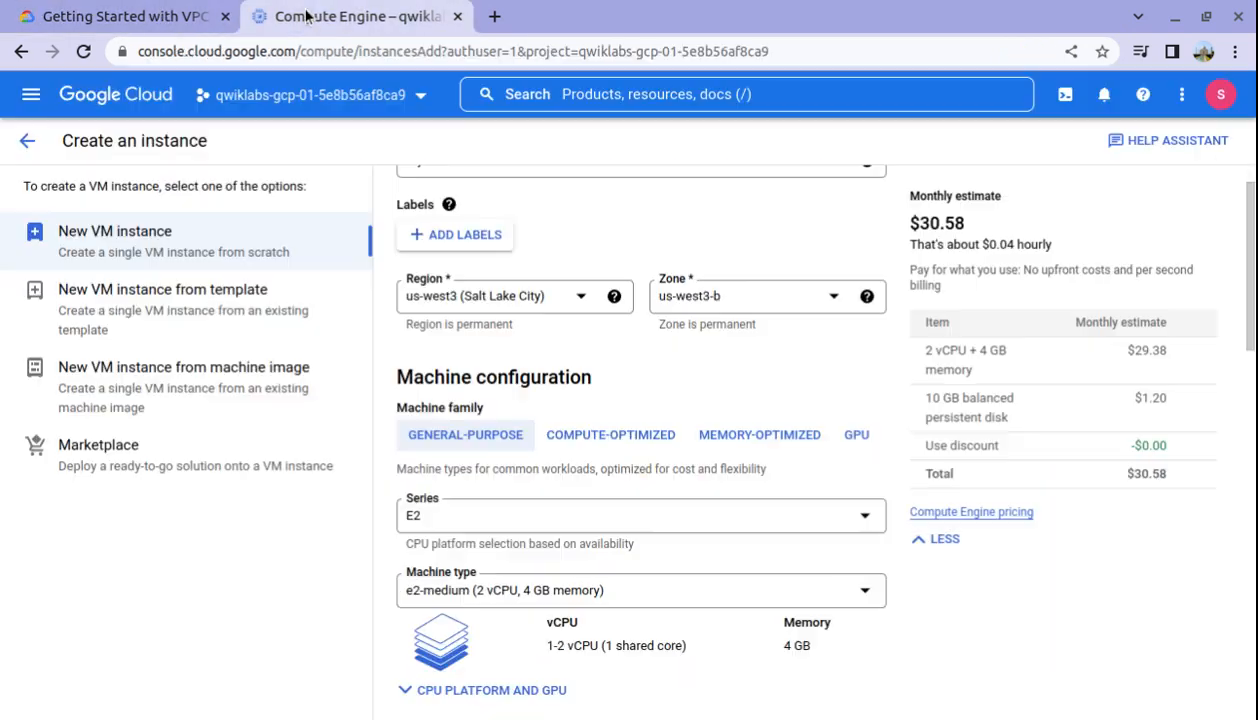
click(719, 600)
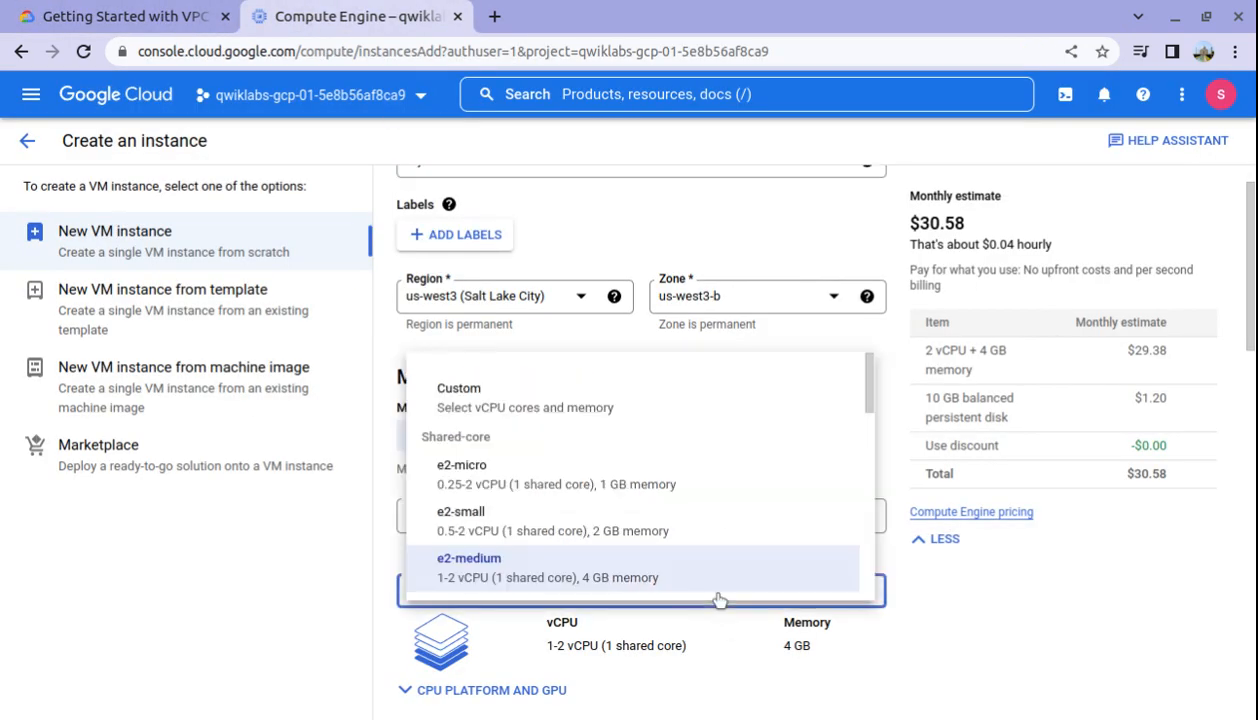
click(522, 479)
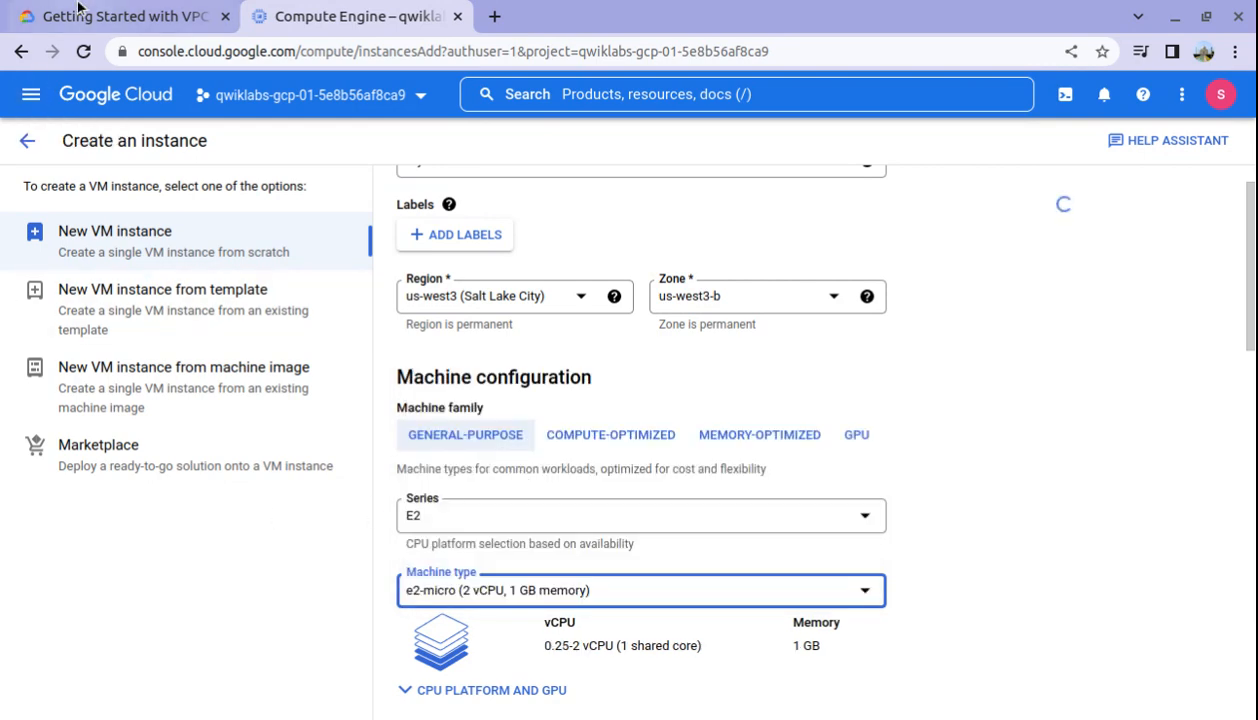
Check the remaining lab instructions, create the mynet-us-vm instance with the other settings at their defaults, and close the tutorial.
click(98, 22)
scroll(467, 463, down, 2)
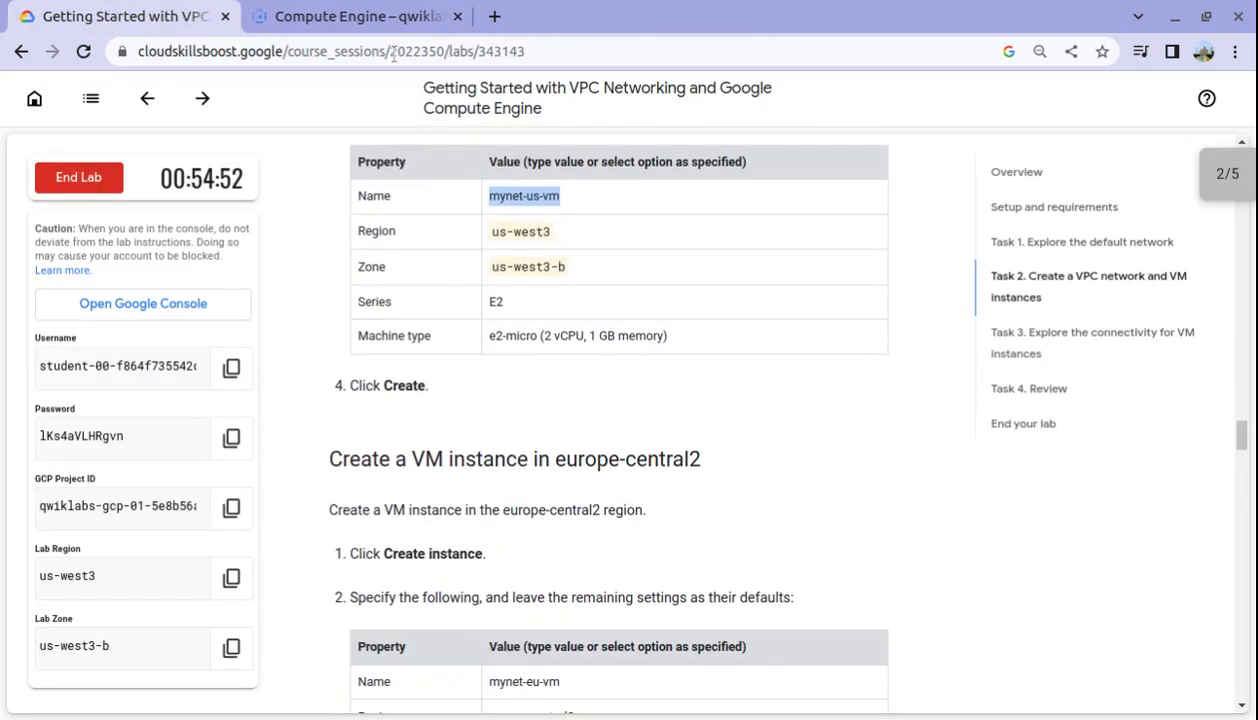
click(370, 20)
scroll(488, 405, down, 7)
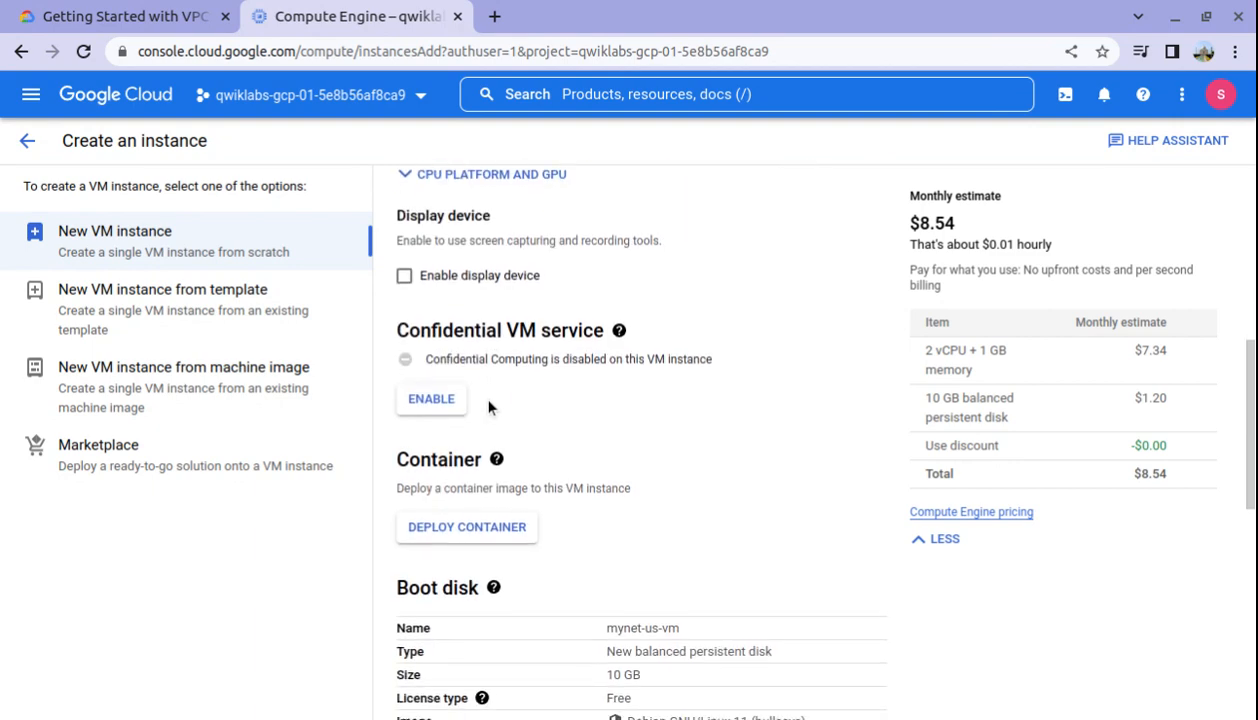
scroll(488, 405, down, 5)
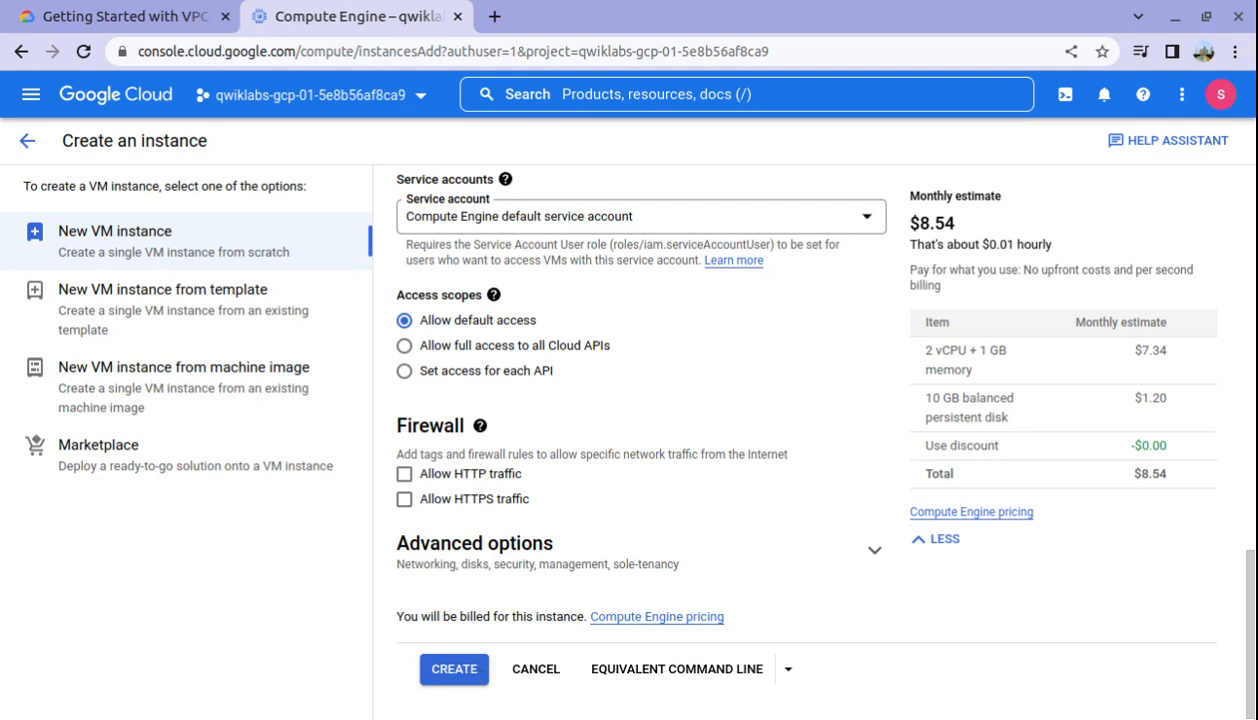
click(476, 673)
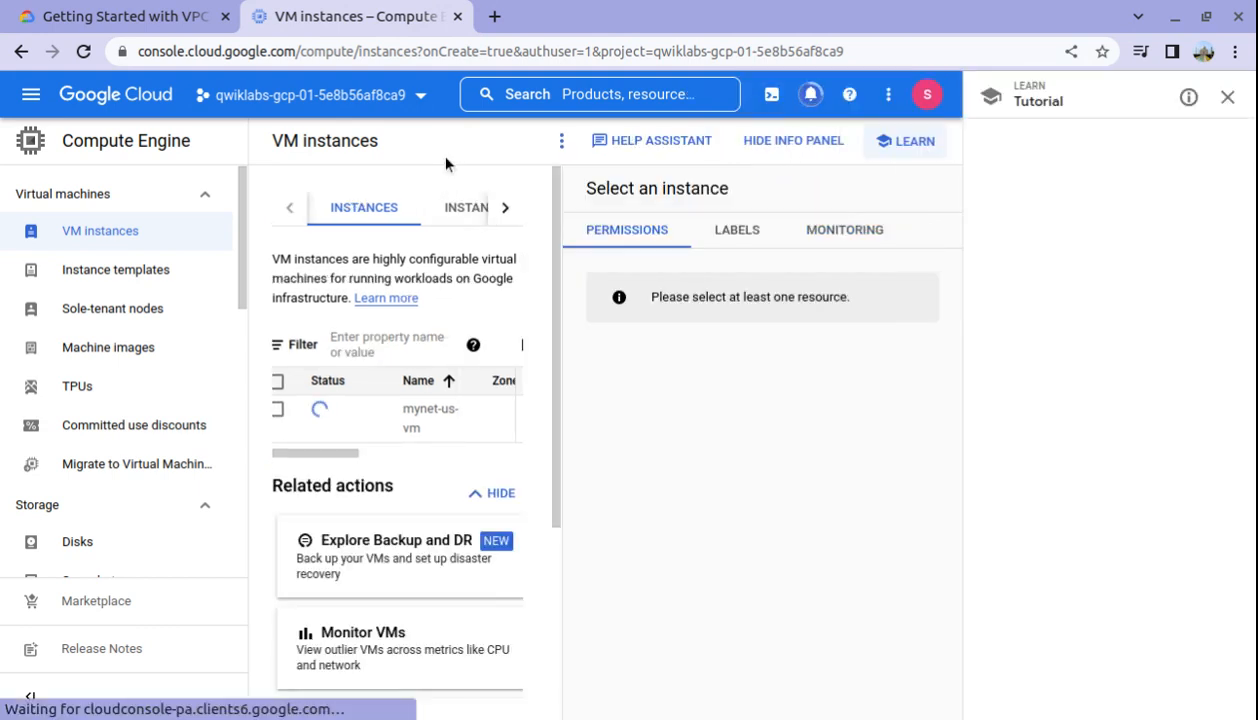
click(1227, 98)
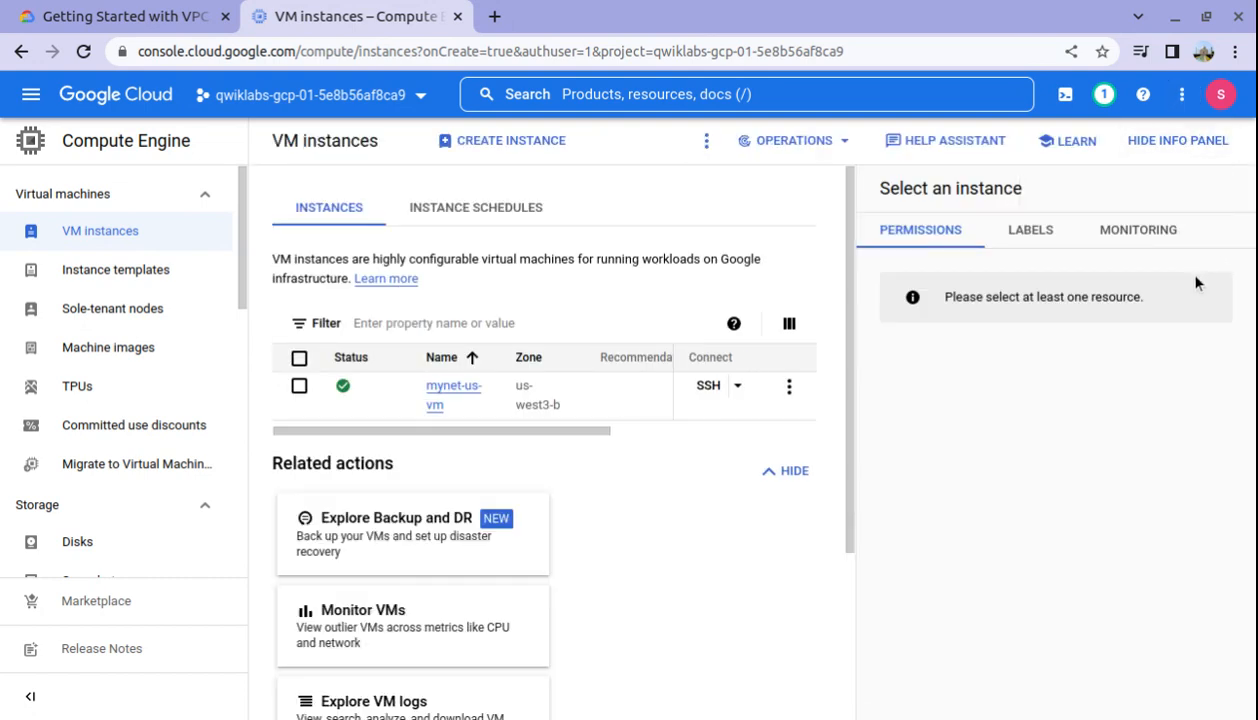
Start a second VM instance and name it mynet-eu-vm as given in the lab instructions.
click(511, 140)
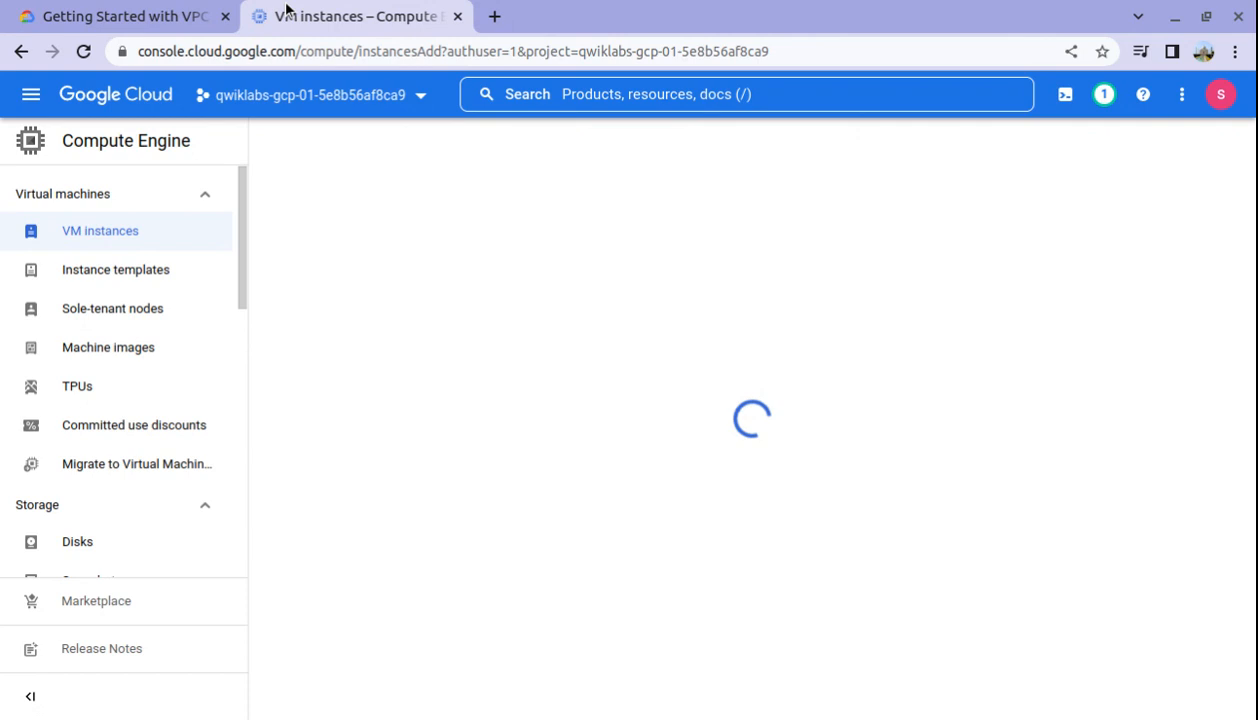
click(124, 16)
scroll(609, 399, down, 3)
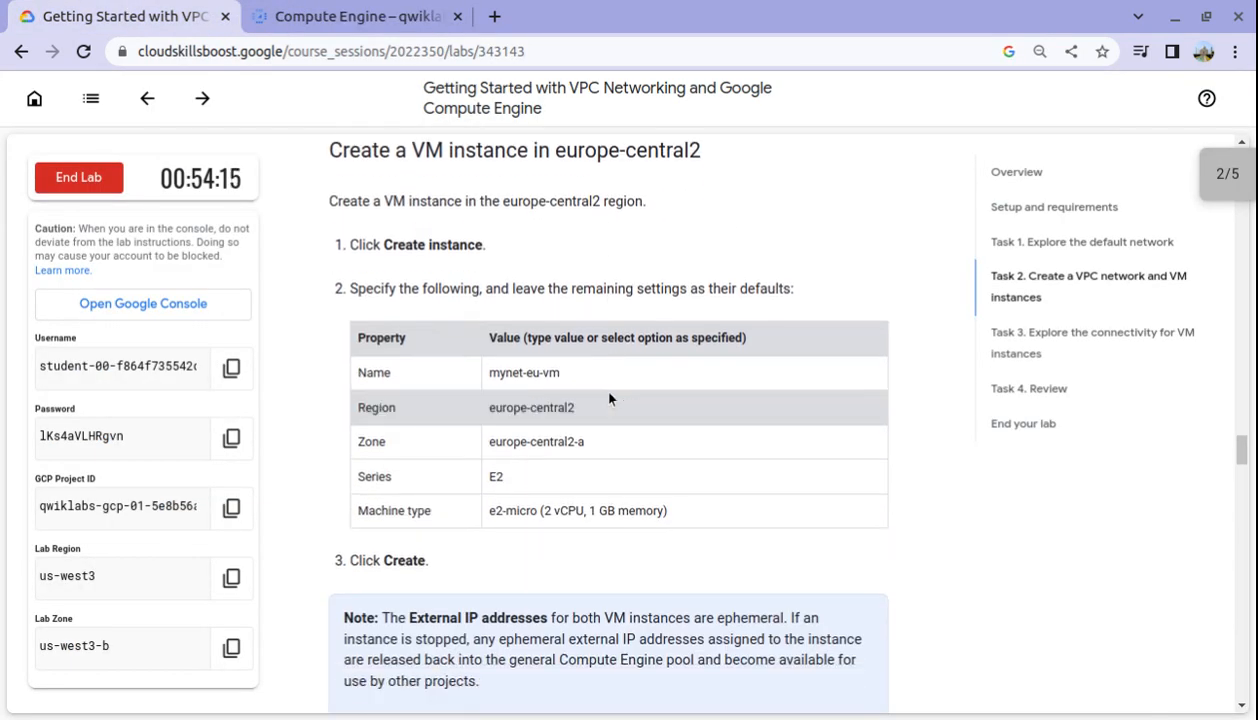
triple_click(503, 372)
key(ctrl+c)
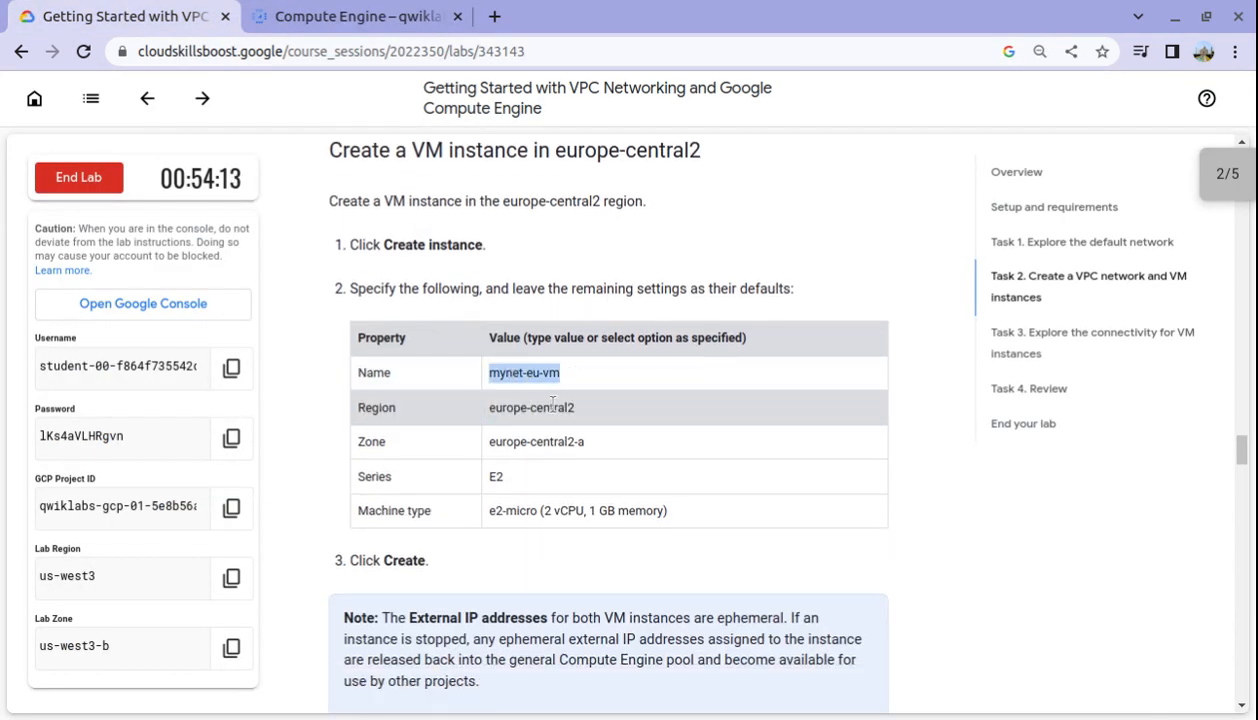
click(396, 23)
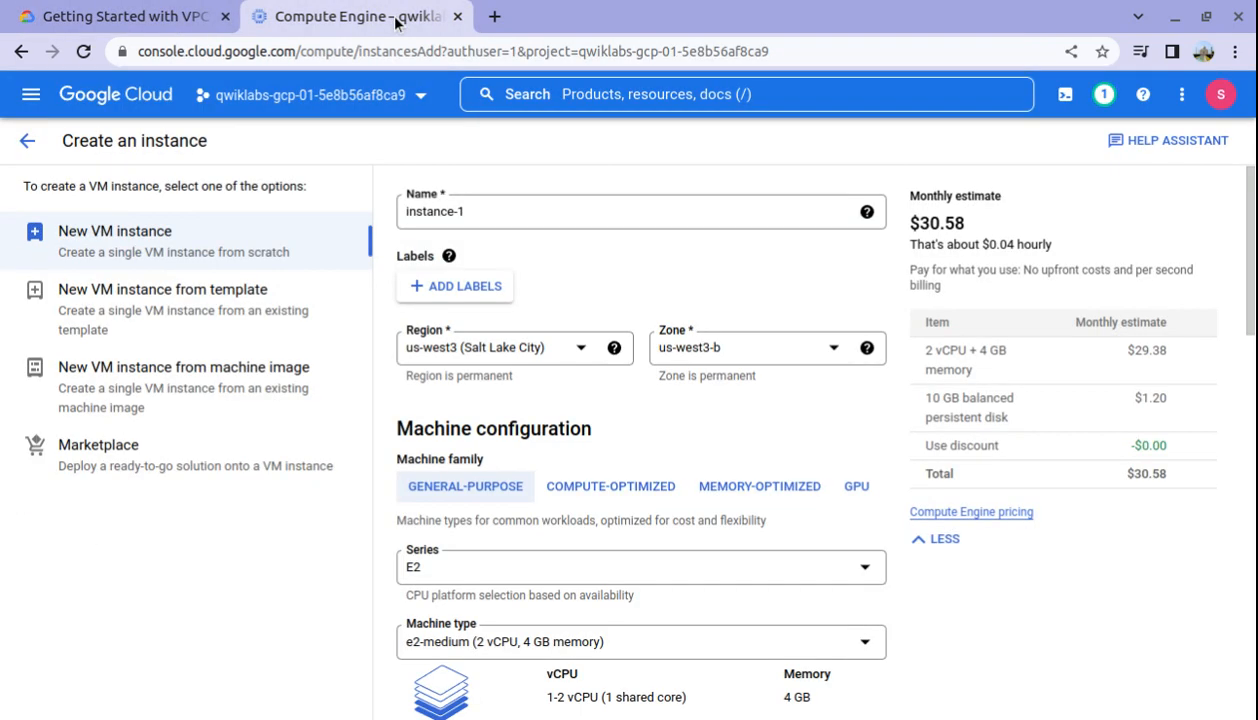
triple_click(502, 212)
key(ctrl+v)
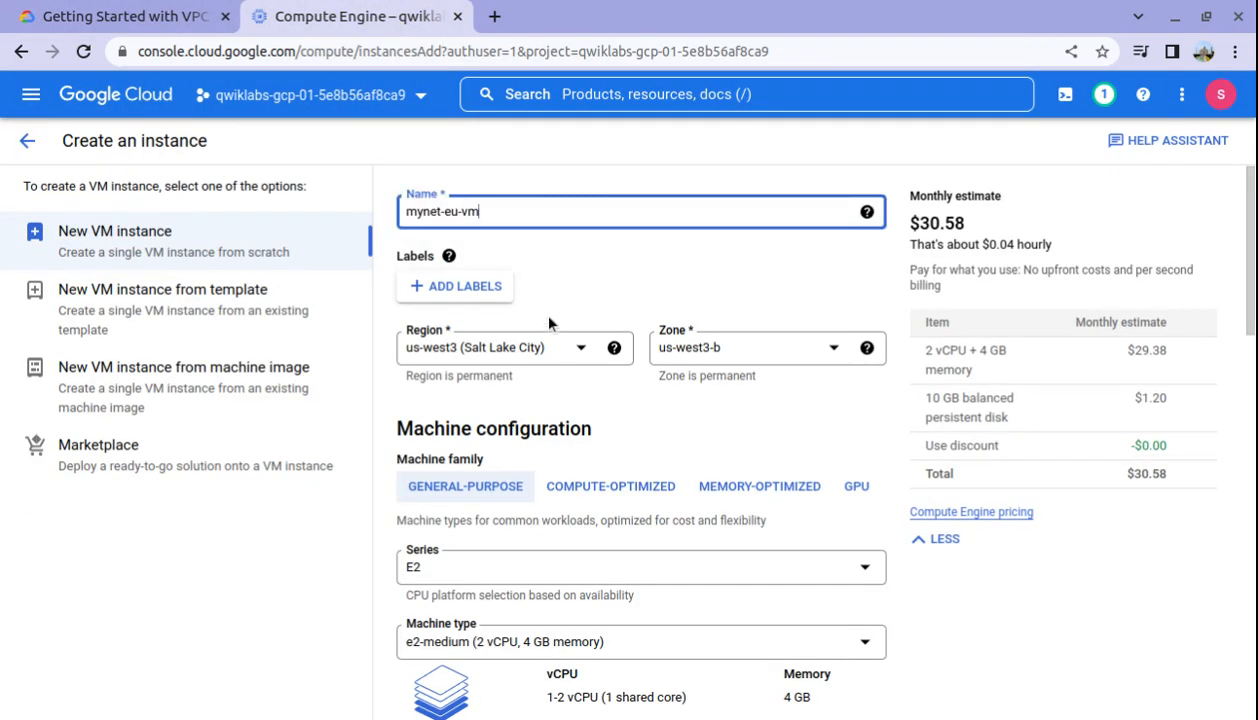
Set the region of mynet-eu-vm to europe-central2 (Warsaw).
click(572, 354)
scroll(546, 518, down, 1)
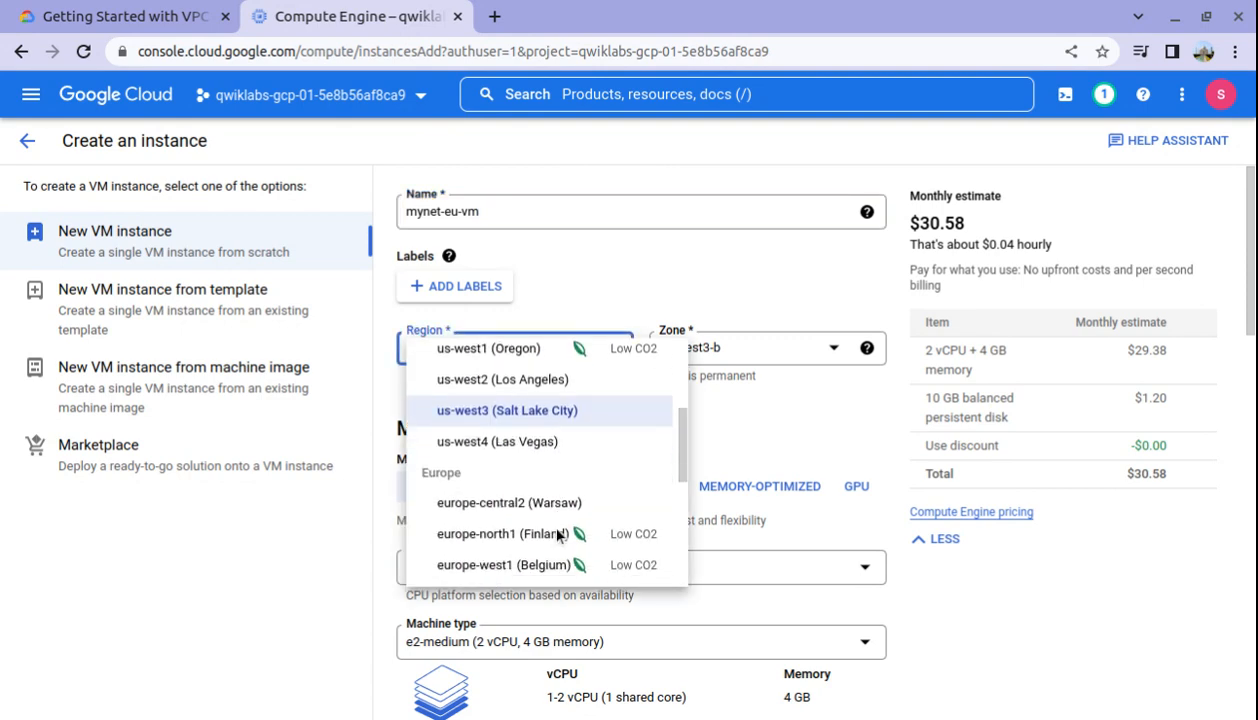
click(549, 505)
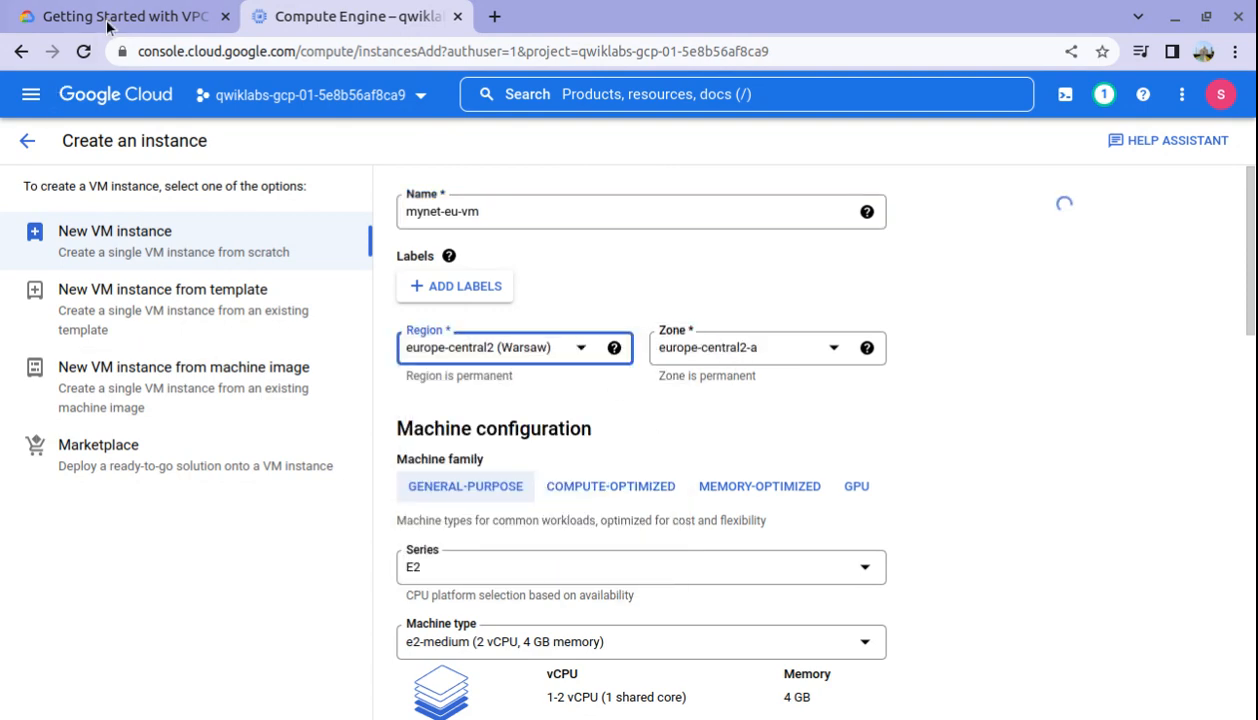
Check the lab's values for the europe-central2 instance and set the machine type of mynet-eu-vm to e2-micro.
click(112, 18)
scroll(365, 220, down, 1)
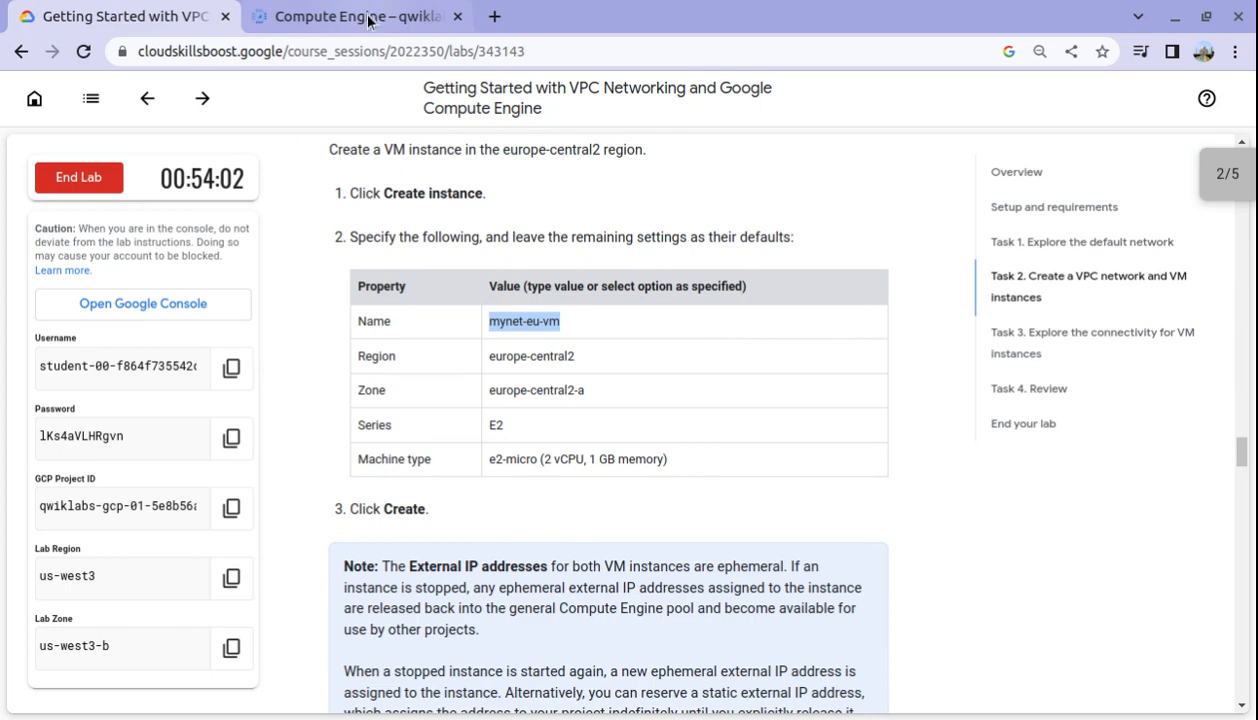
click(366, 17)
scroll(508, 526, down, 2)
click(508, 487)
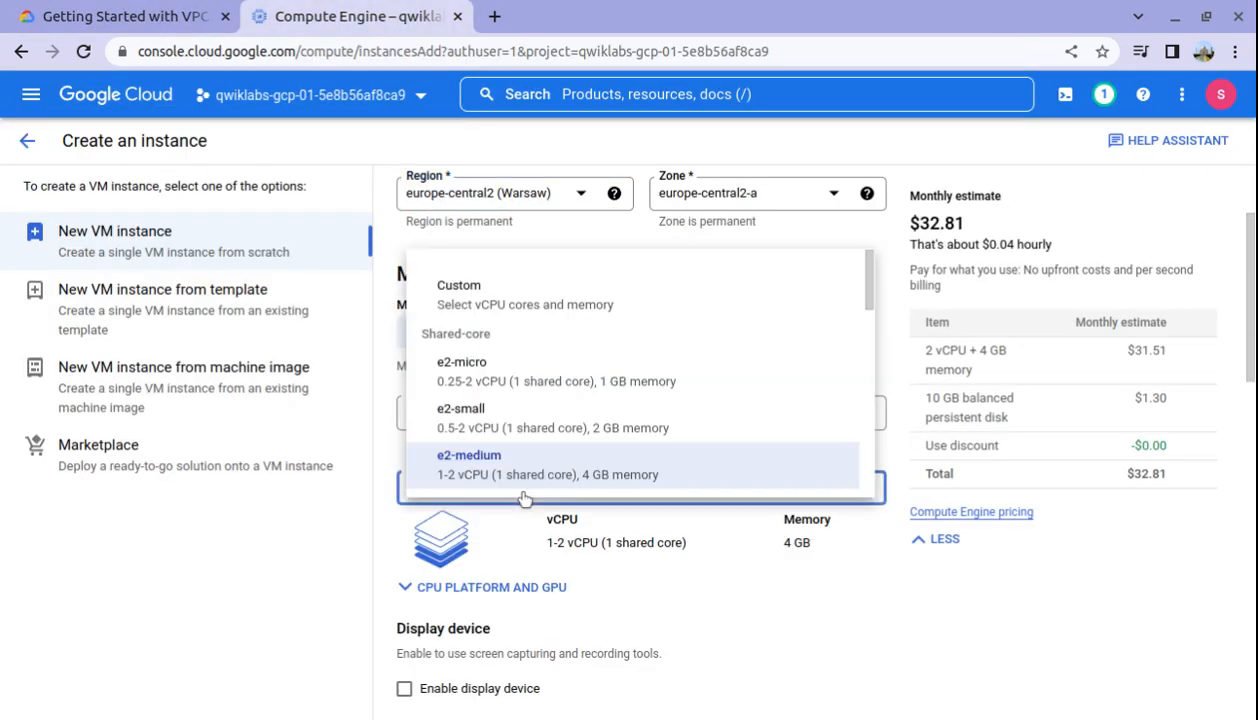
click(484, 372)
scroll(654, 576, down, 7)
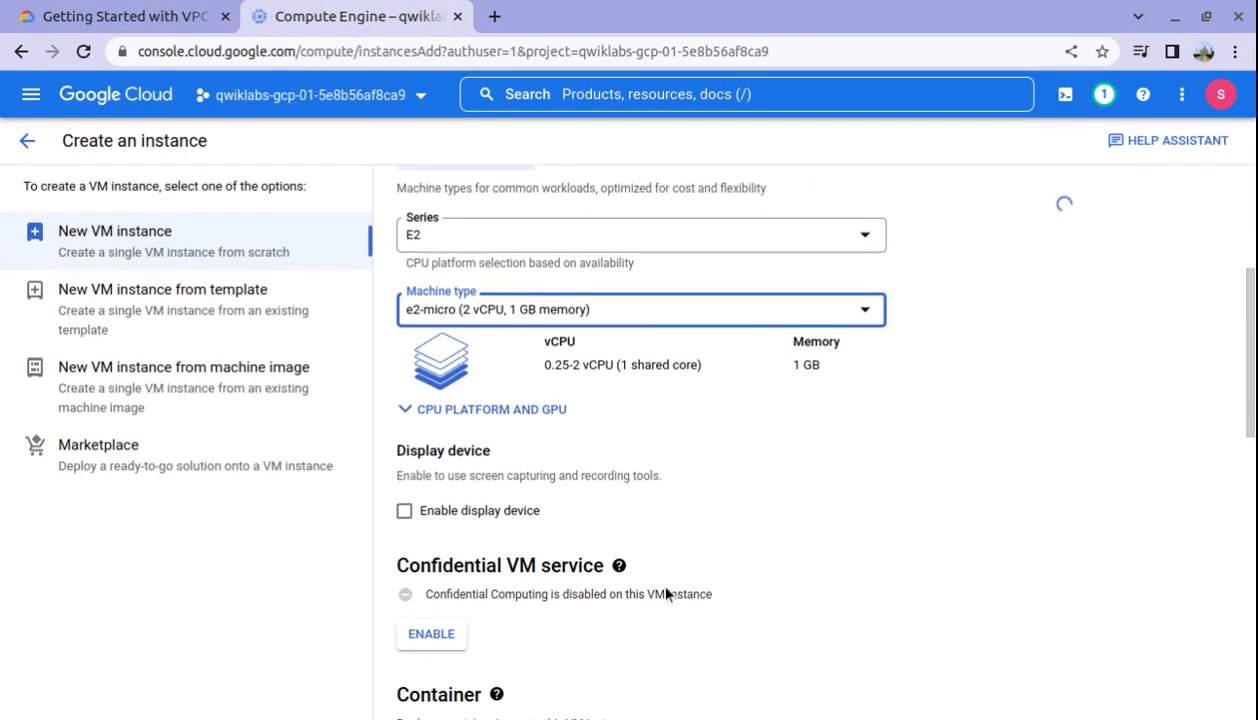
scroll(660, 584, down, 4)
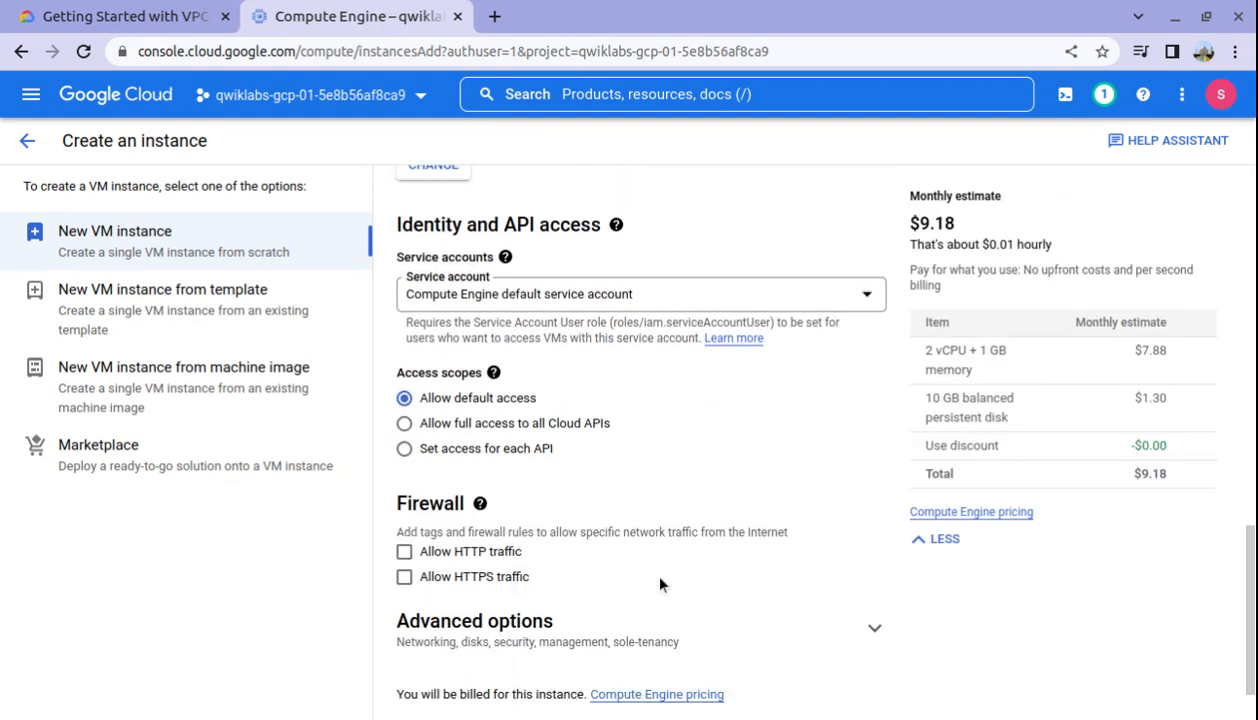
Create the mynet-eu-vm instance with the remaining settings at their defaults and check the notifications for its creation status.
click(452, 678)
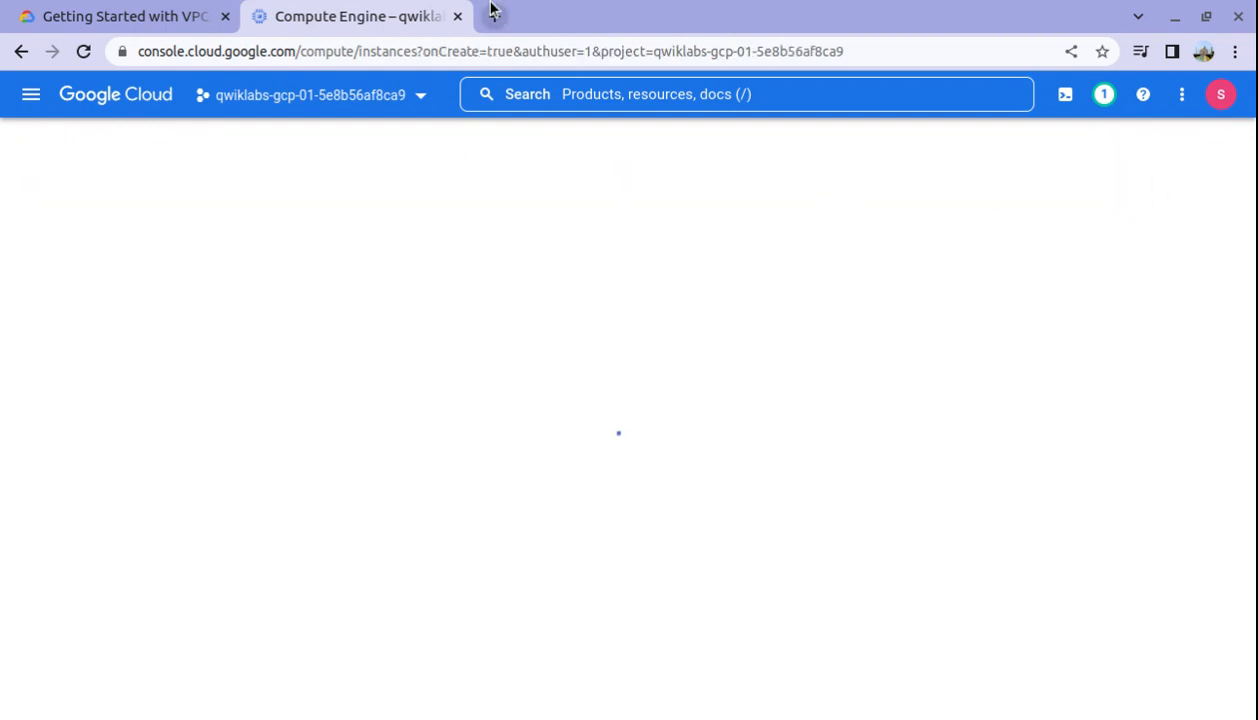
click(1103, 95)
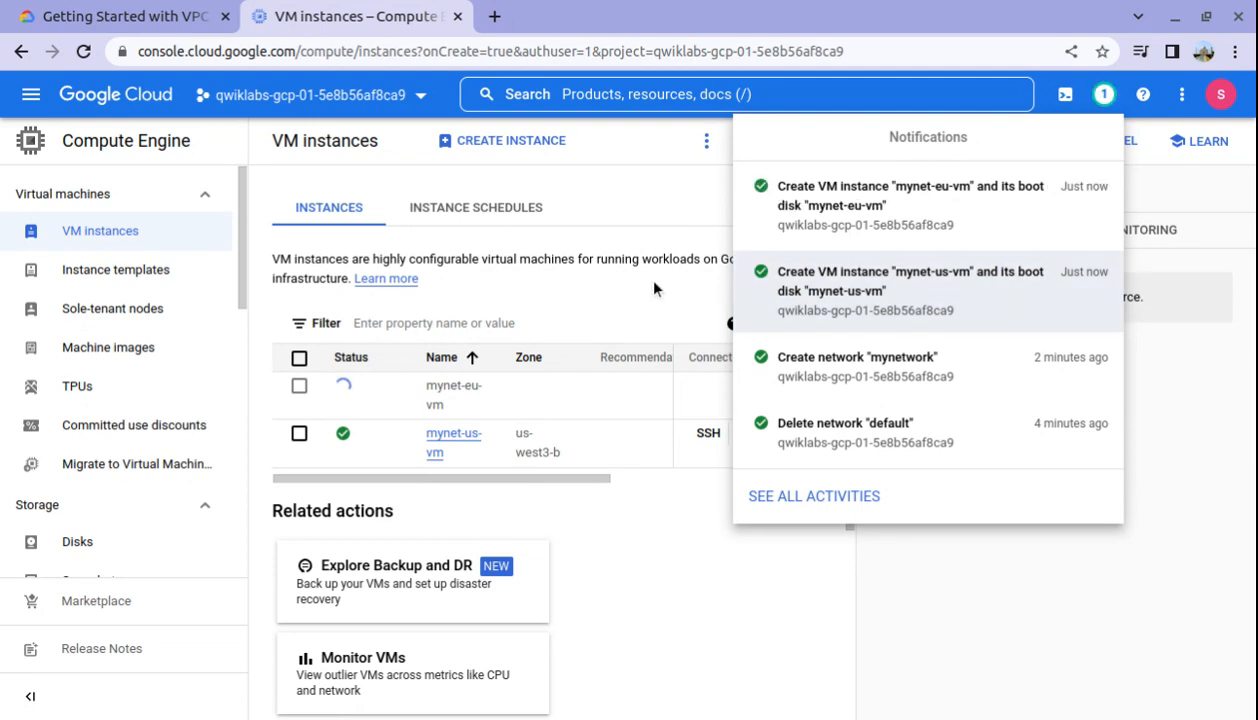
click(616, 271)
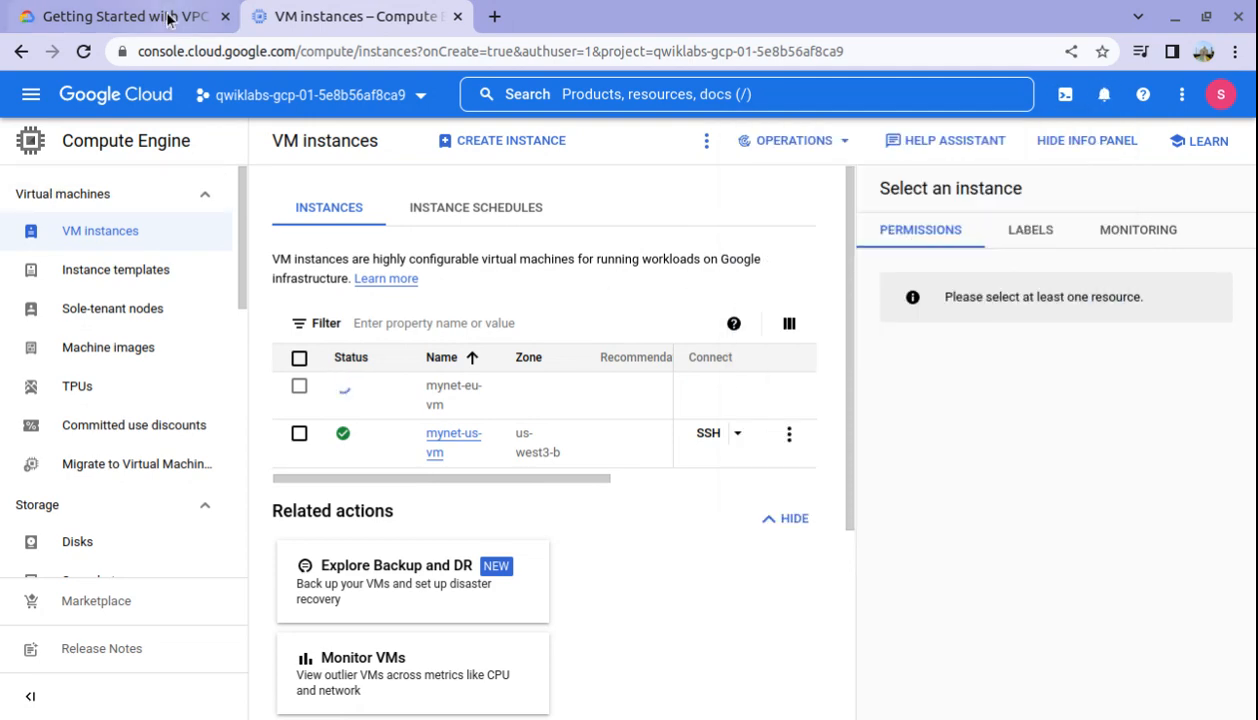
Return to the lab instructions and check the progress of the "Create a VPC network and VM instance" objective, including in the checkpoints overview.
click(120, 16)
scroll(600, 415, down, 2)
scroll(605, 423, down, 3)
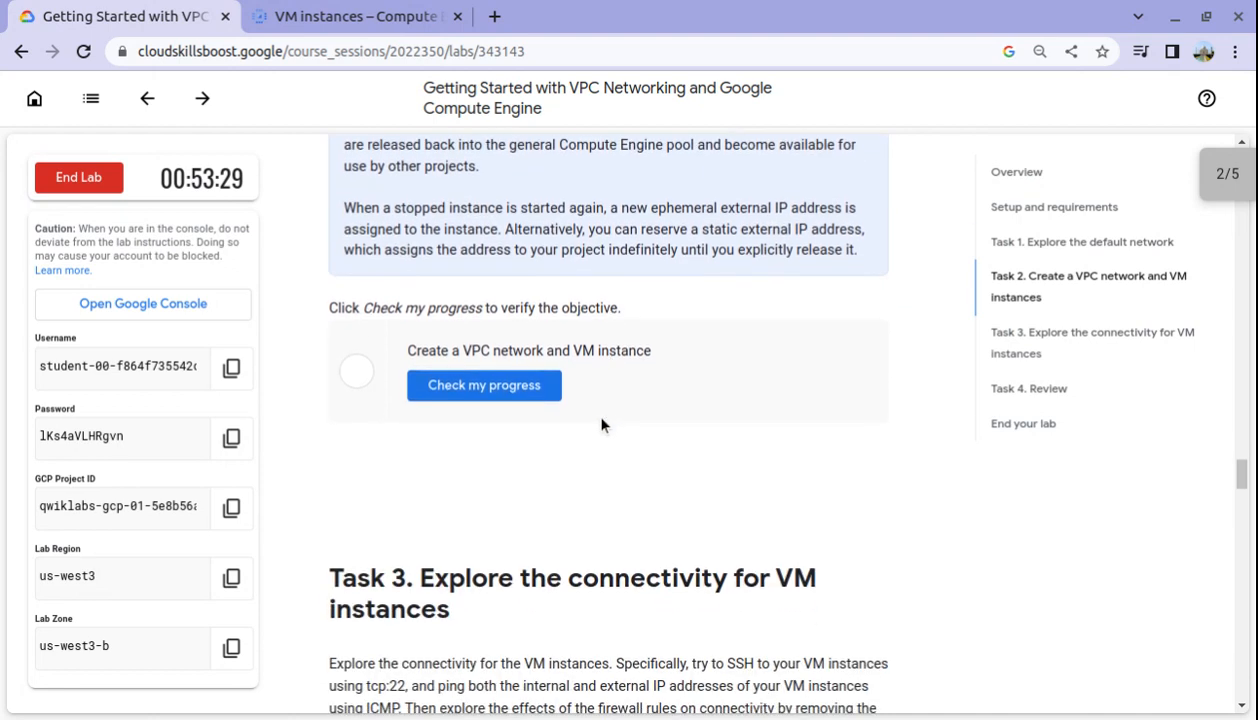
click(522, 400)
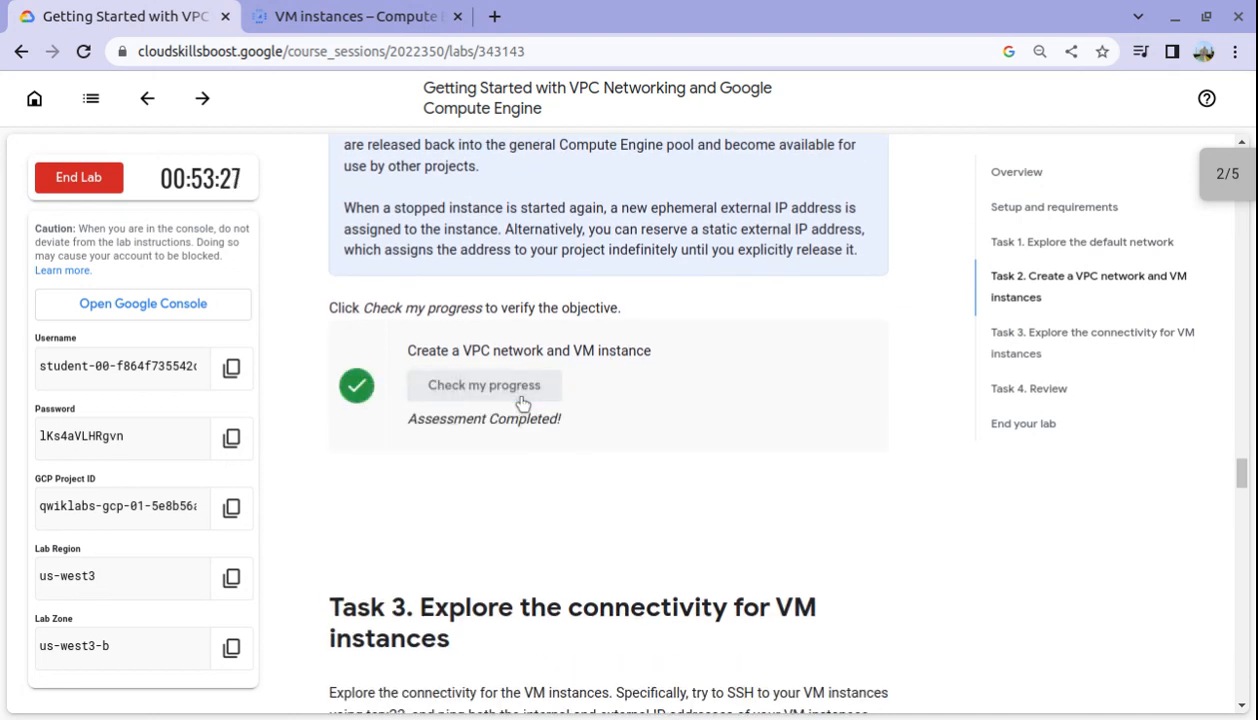
mouse_move(1211, 197)
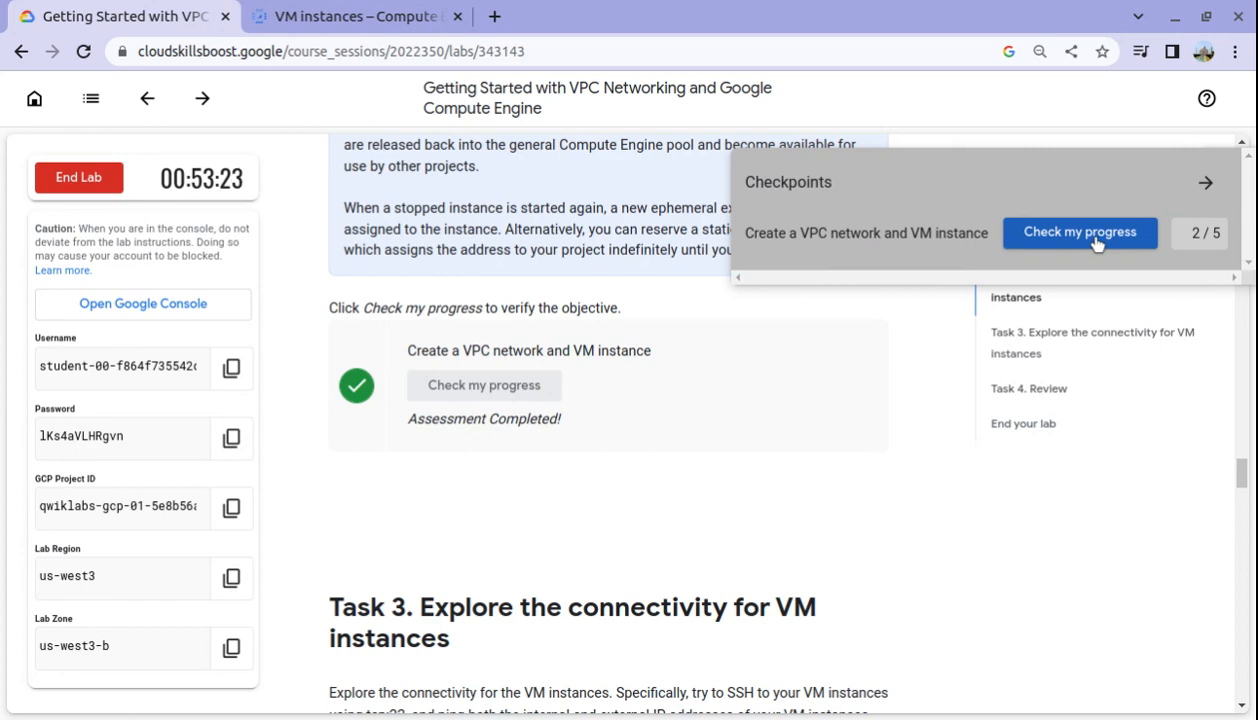
click(1097, 243)
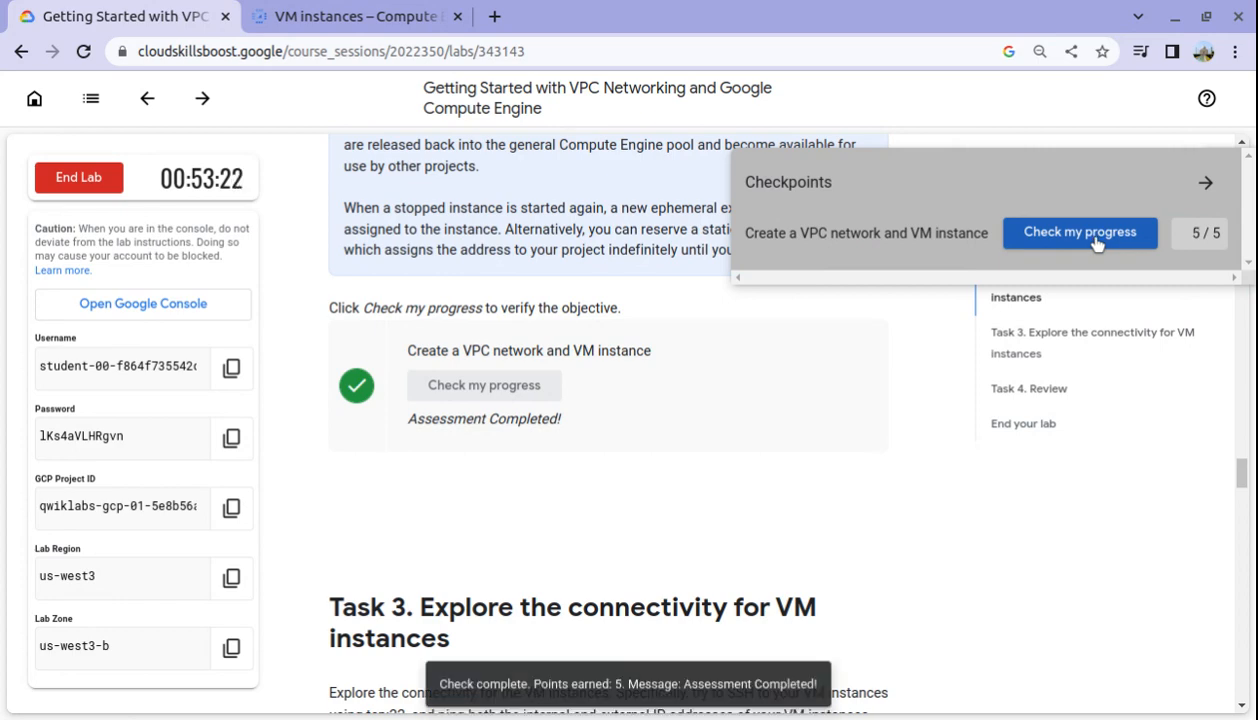
click(1206, 185)
End the lab, confirm ending it, and submit a four-star satisfaction rating without additional comments.
click(58, 189)
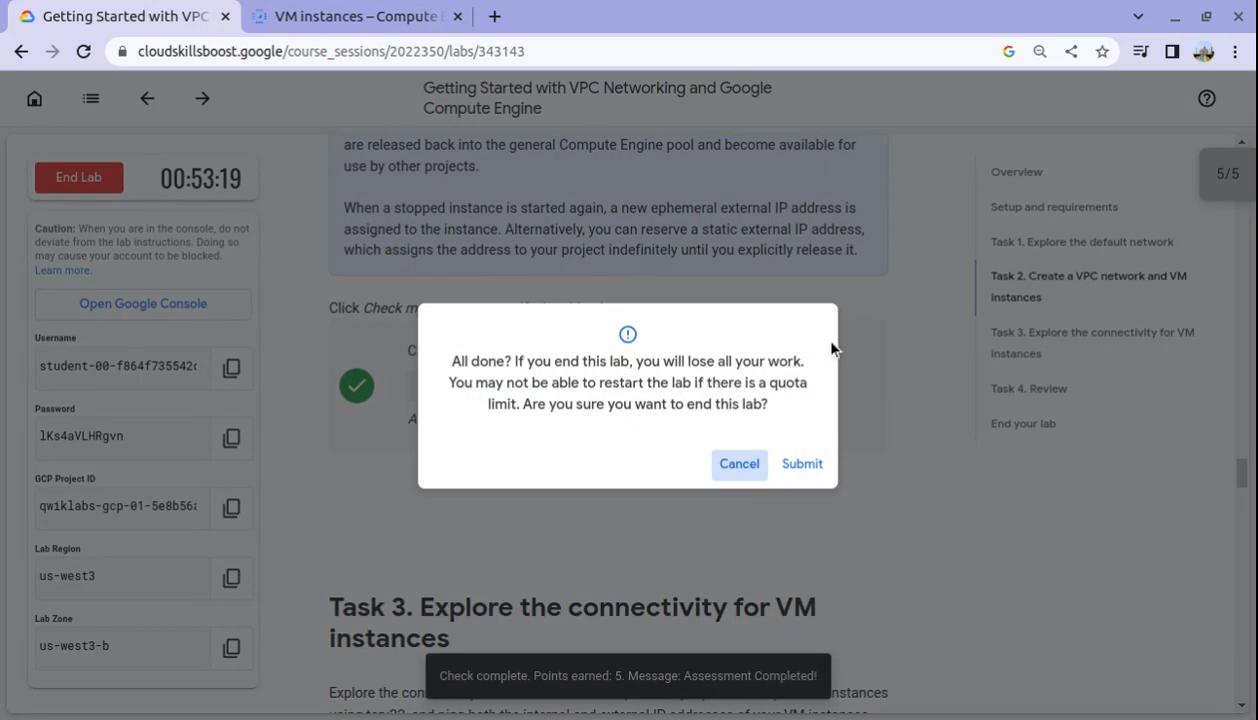
click(814, 465)
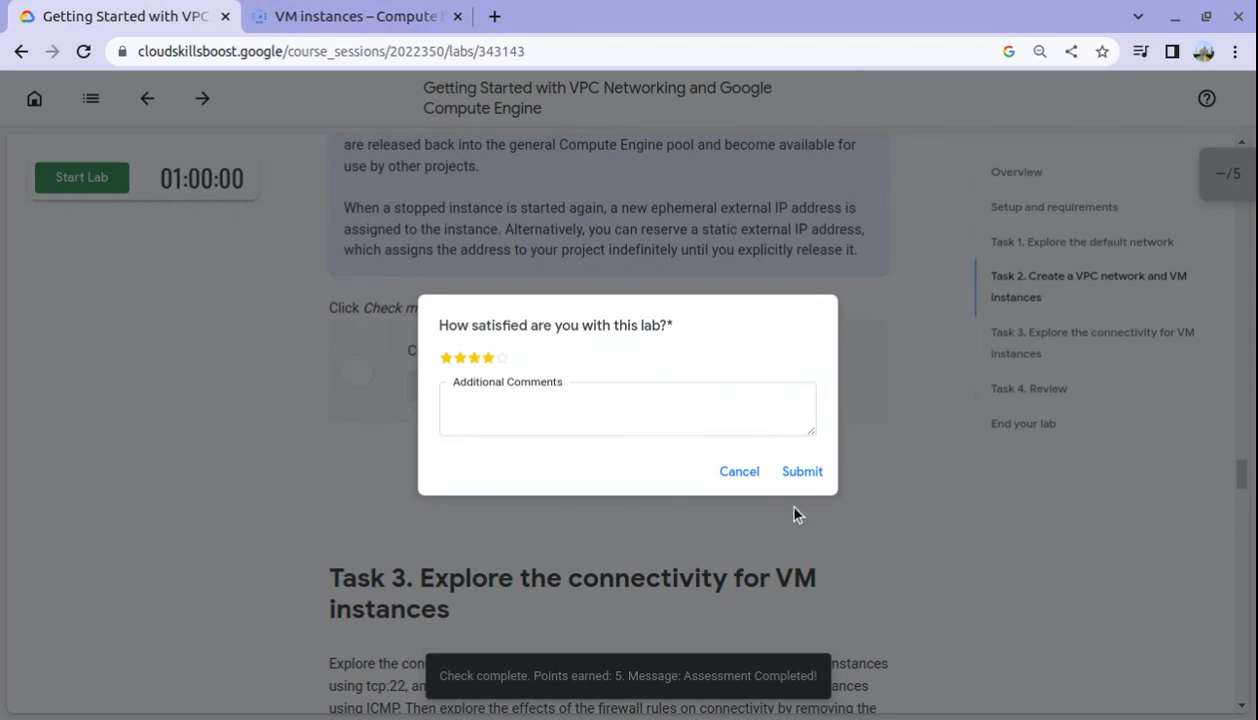
click(798, 474)
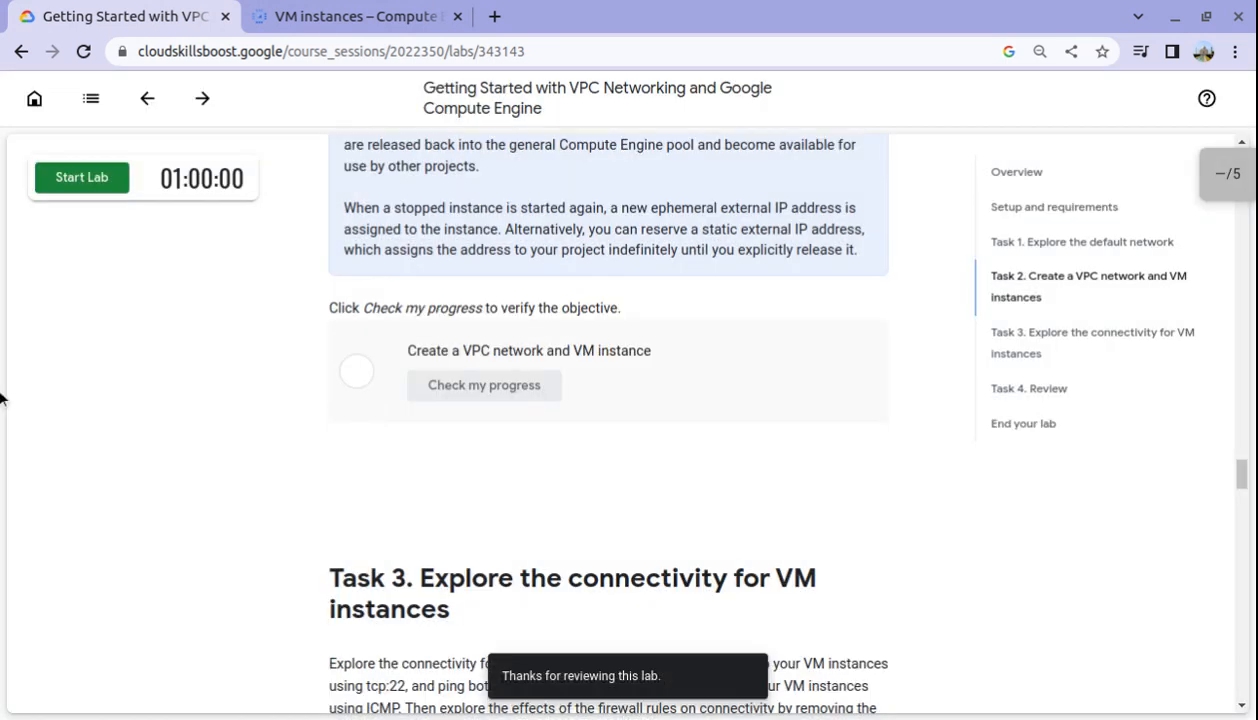